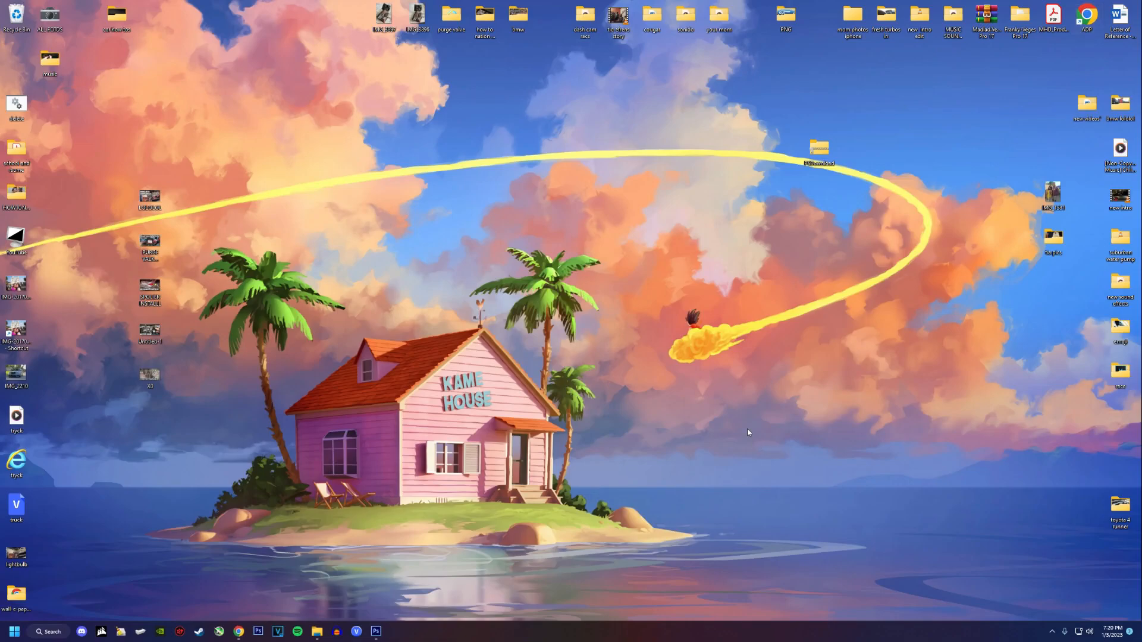
Look inside the Photoshop folder of the PSDownload zip archive on the desktop and close the archive window
{"action": "left_click", "coordinate": [376, 634]}
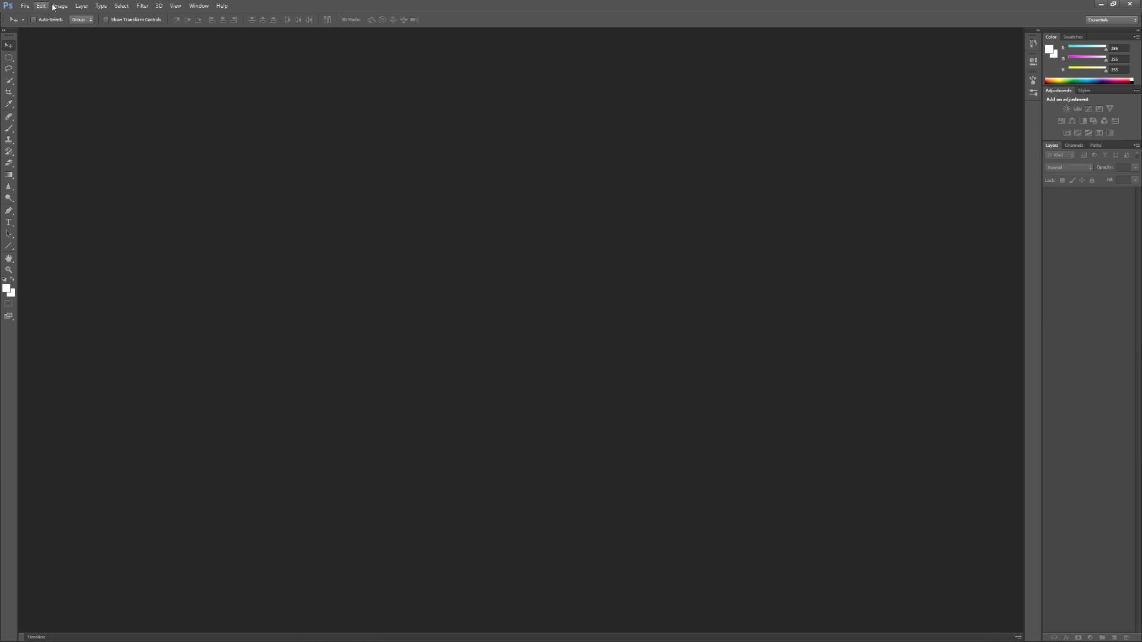
{"action": "left_click", "coordinate": [1099, 5]}
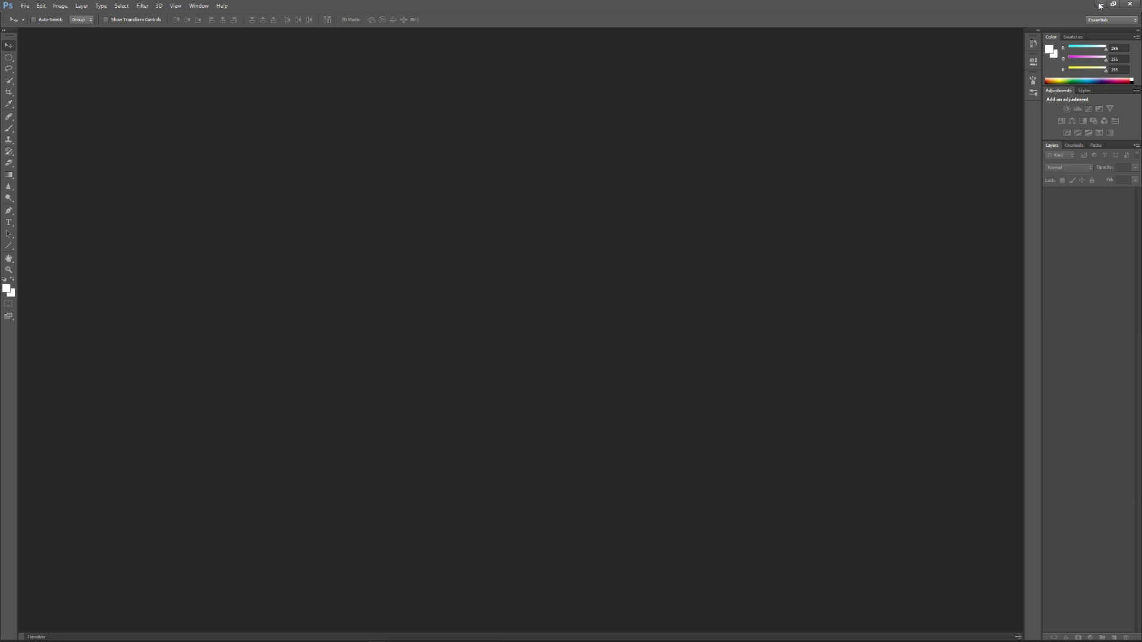
{"action": "left_click_drag", "start_coordinate": [988, 126], "coordinate": [523, 395]}
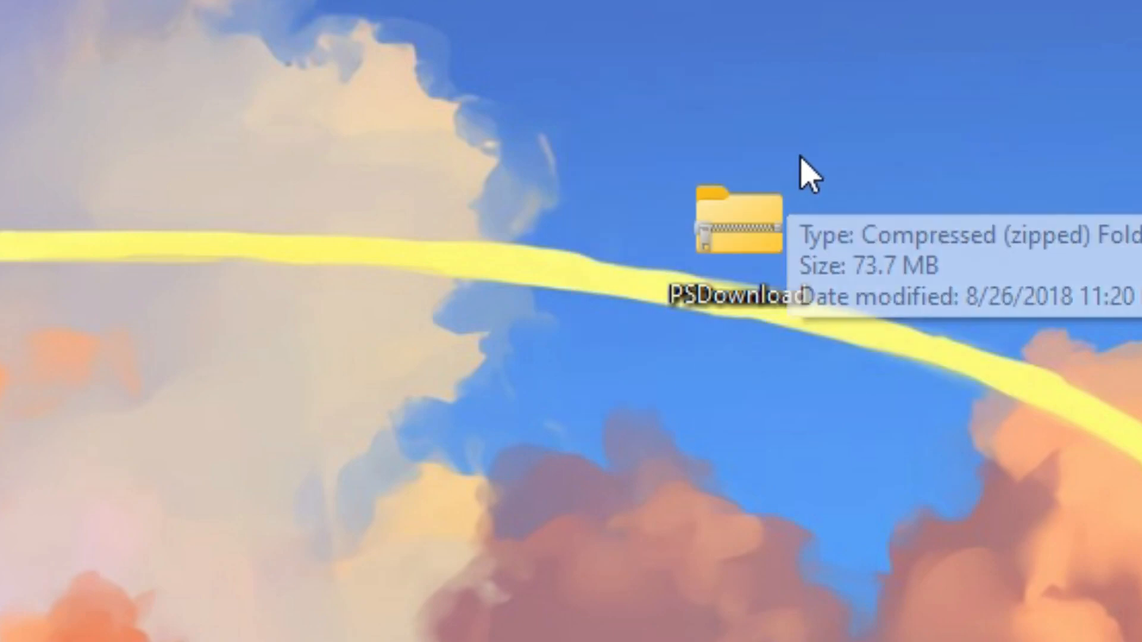
{"action": "left_click_drag", "start_coordinate": [895, 144], "coordinate": [648, 351]}
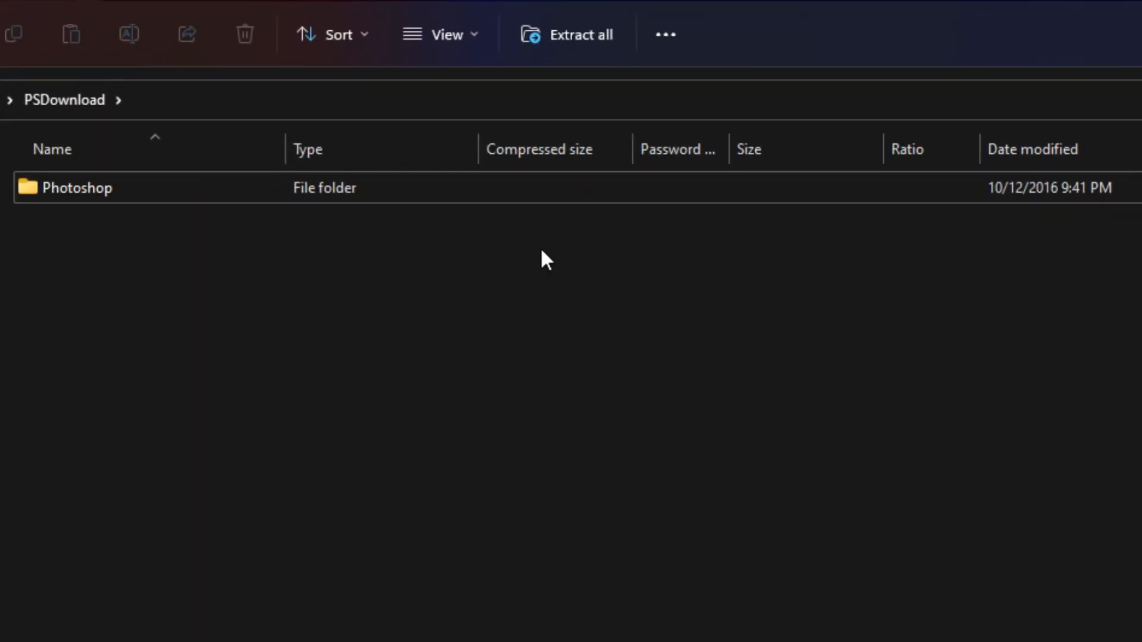
{"action": "left_click", "coordinate": [319, 180]}
{"action": "double_click", "coordinate": [320, 180]}
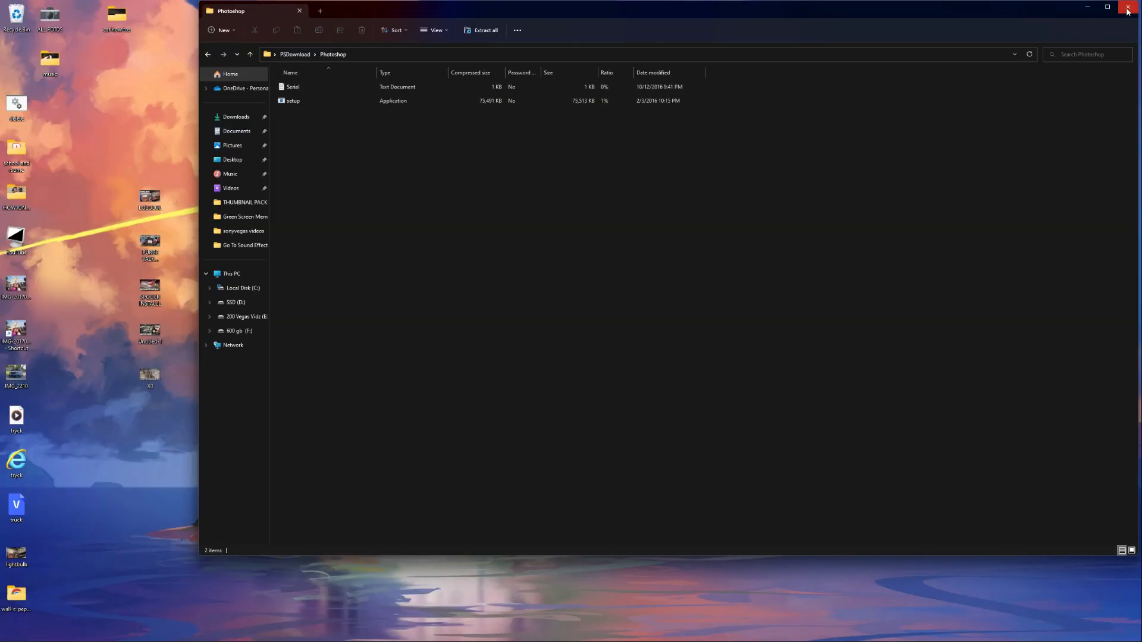
{"action": "left_click", "coordinate": [1127, 8]}
Switch to Photoshop and create a new transparent document 1280 pixels wide and 720 pixels high
{"action": "left_click", "coordinate": [374, 637]}
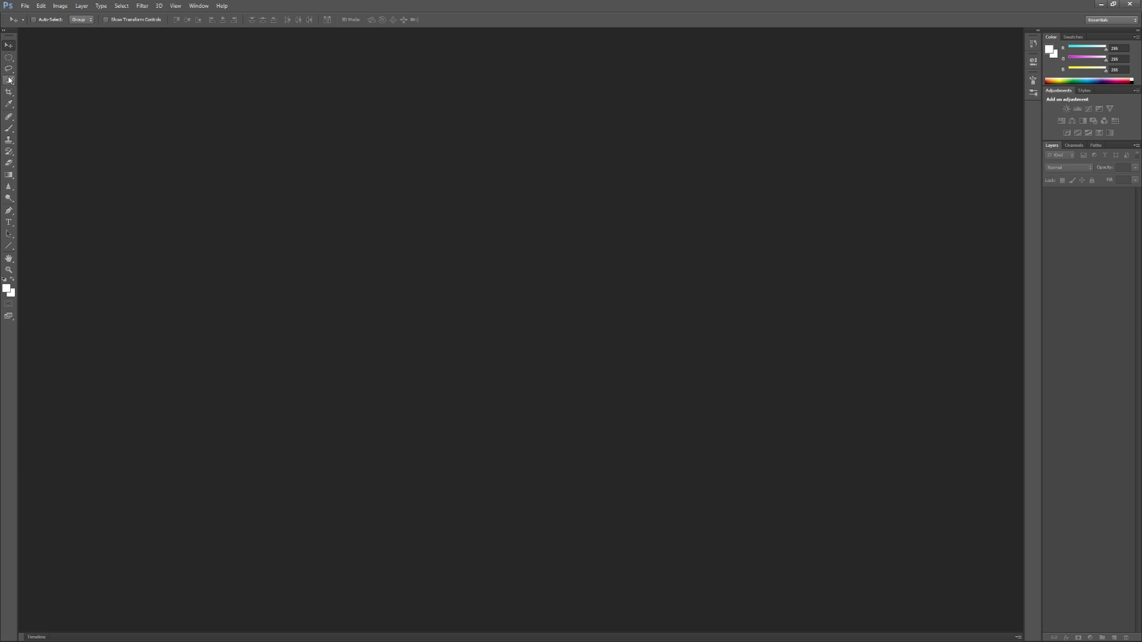
{"action": "left_click", "coordinate": [24, 6]}
{"action": "left_click", "coordinate": [36, 17]}
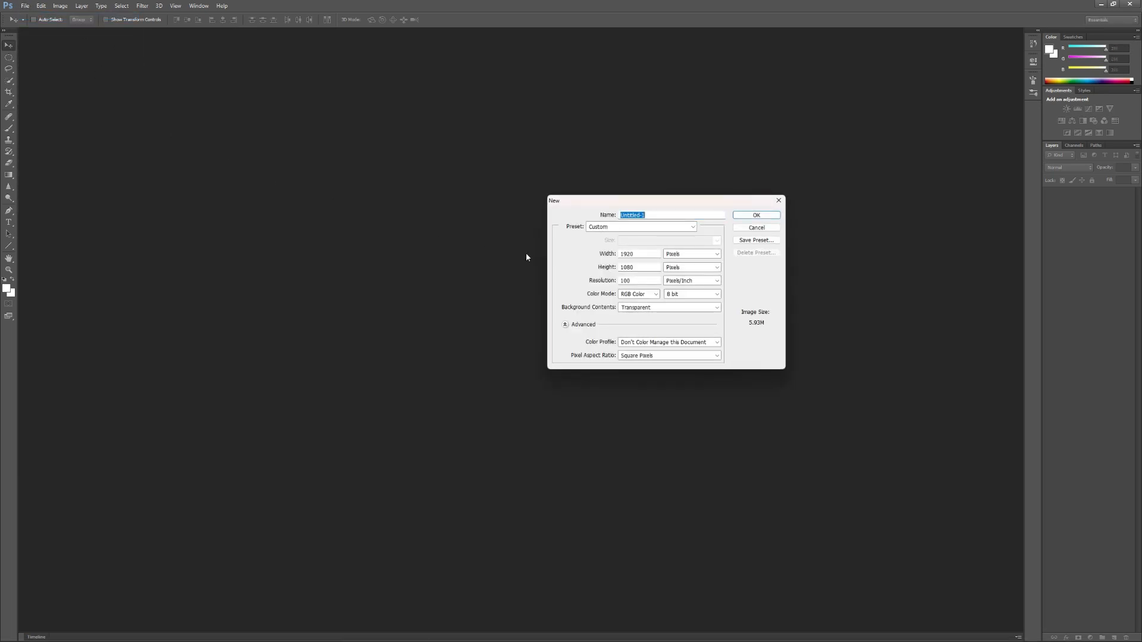
{"action": "left_click", "coordinate": [655, 255]}
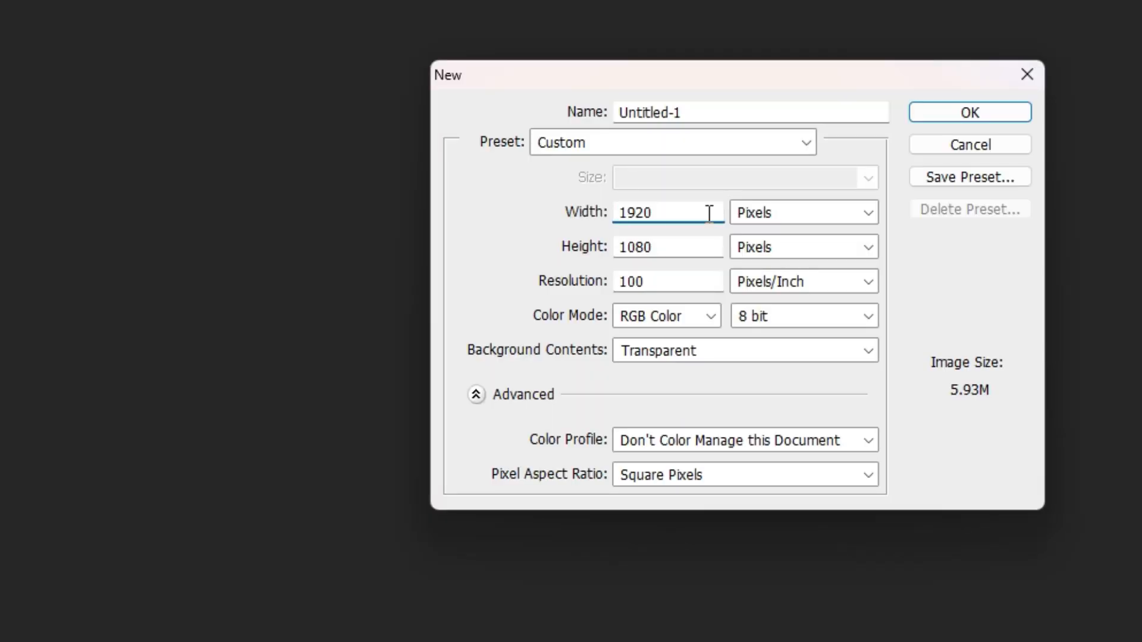
{"action": "double_click", "coordinate": [655, 254]}
{"action": "key", "text": "BackSpace"}
{"action": "type", "text": "1280"}
{"action": "key", "text": "Tab"}
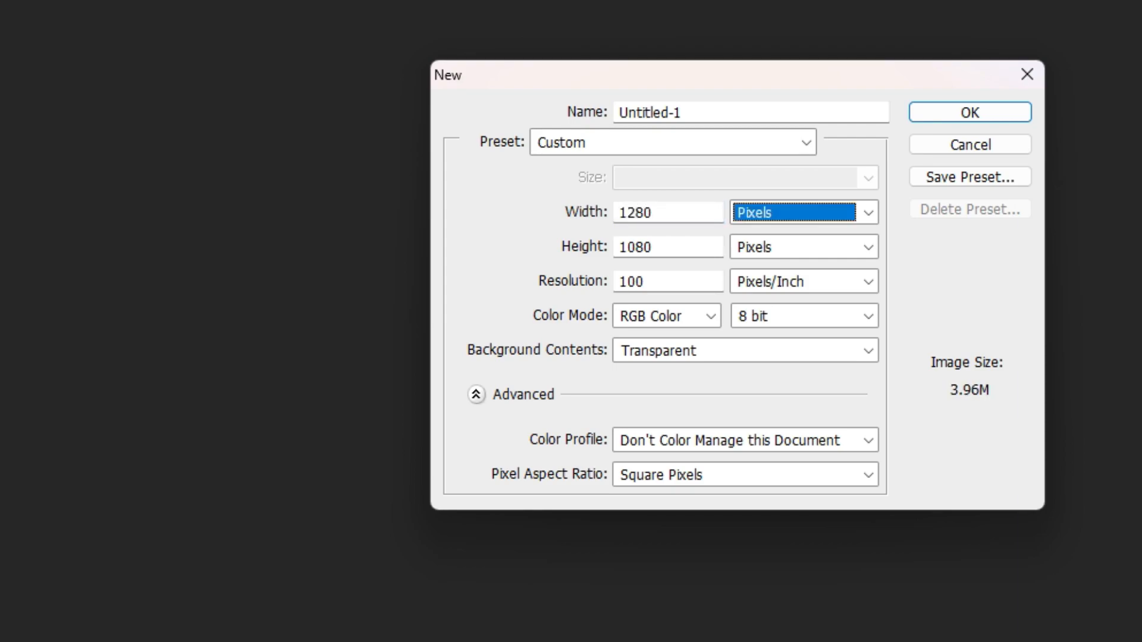
{"action": "key", "text": "Tab"}
{"action": "type", "text": "720"}
{"action": "left_click", "coordinate": [682, 282]}
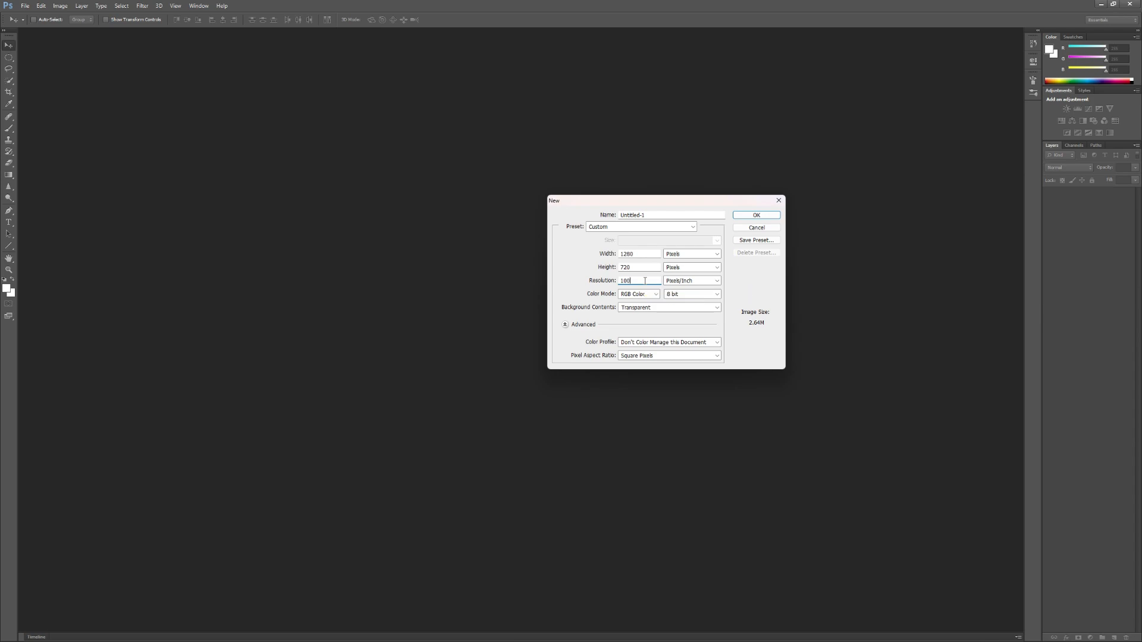
{"action": "left_click", "coordinate": [757, 216]}
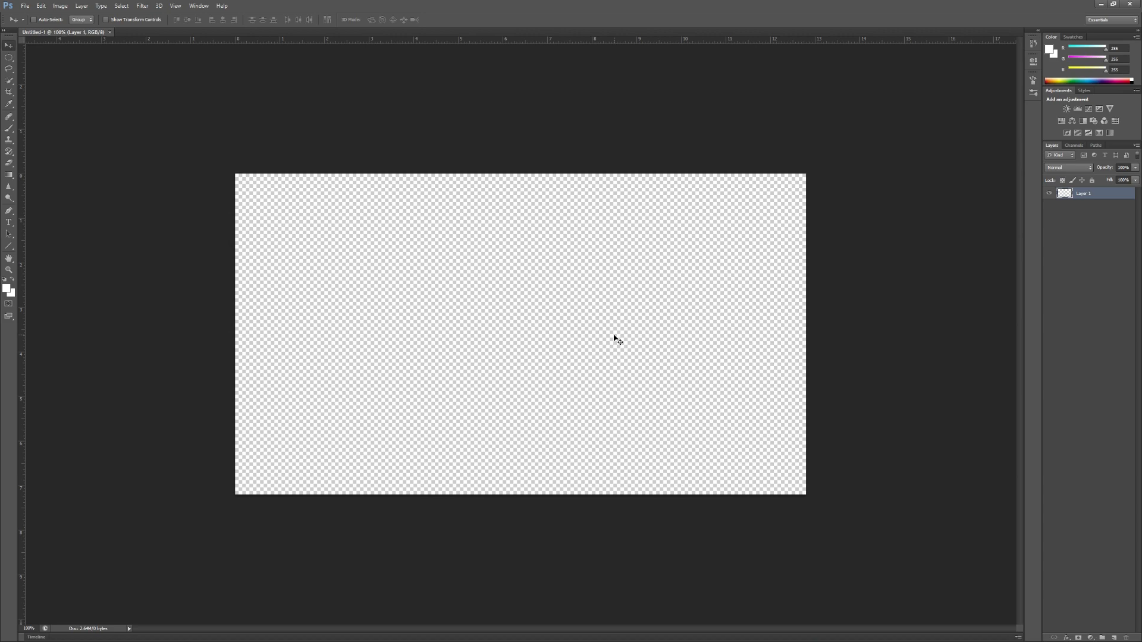
Open the car photo IMG_2210.jpeg from the desktop, discarding its embedded color profile, and convert its locked background into a regular layer
{"action": "left_click", "coordinate": [24, 6]}
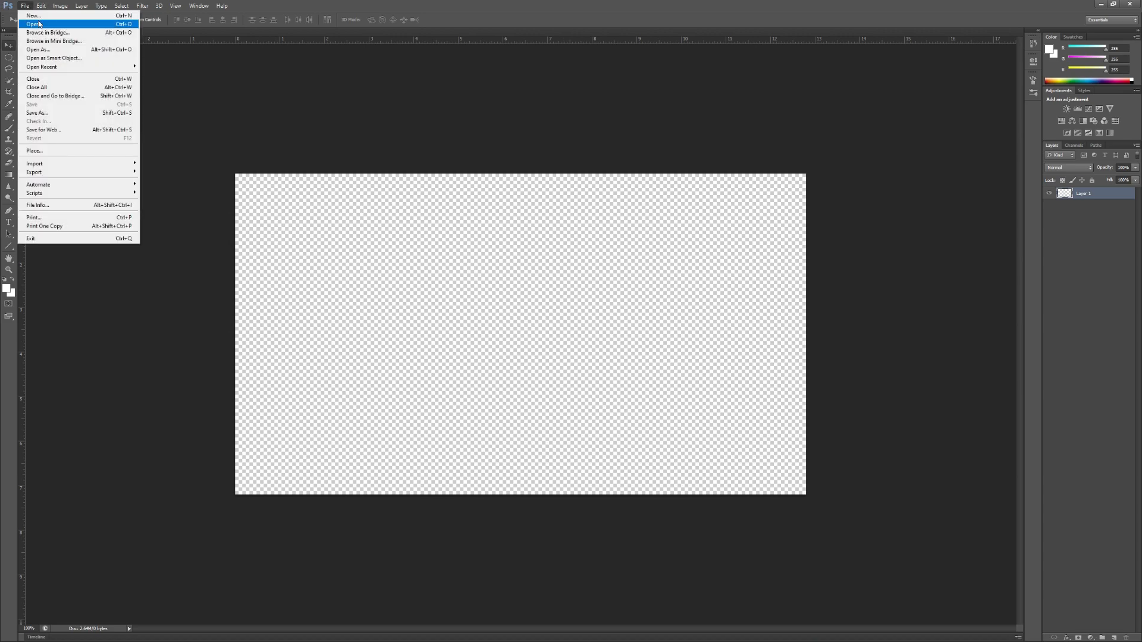
{"action": "left_click", "coordinate": [35, 26]}
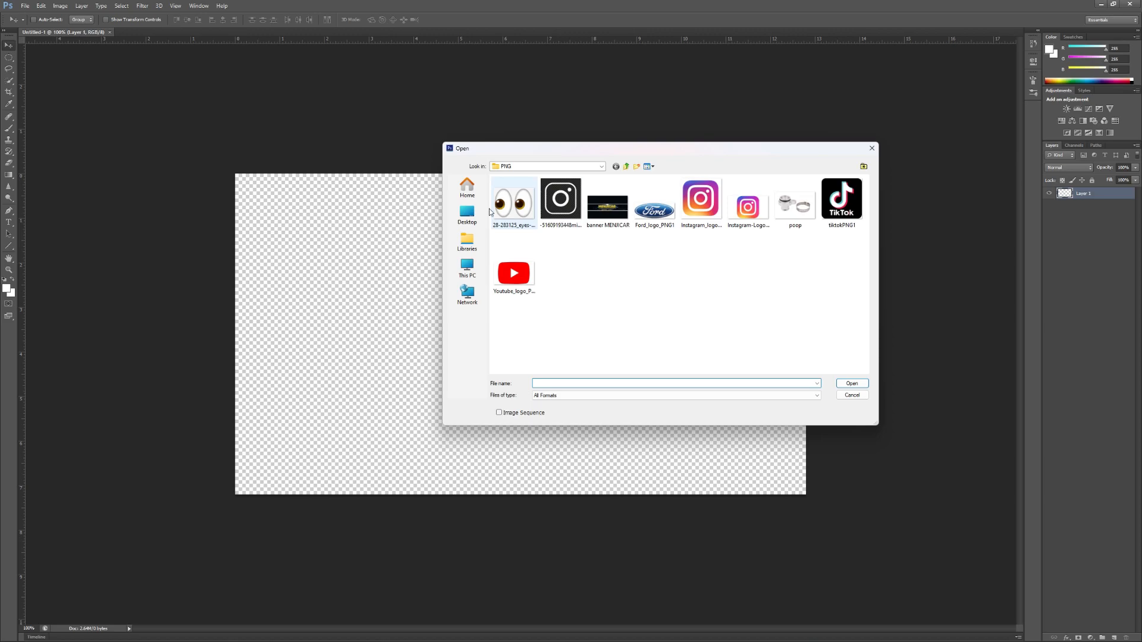
{"action": "left_click", "coordinate": [468, 214]}
{"action": "left_click", "coordinate": [651, 234]}
{"action": "left_click", "coordinate": [852, 383]}
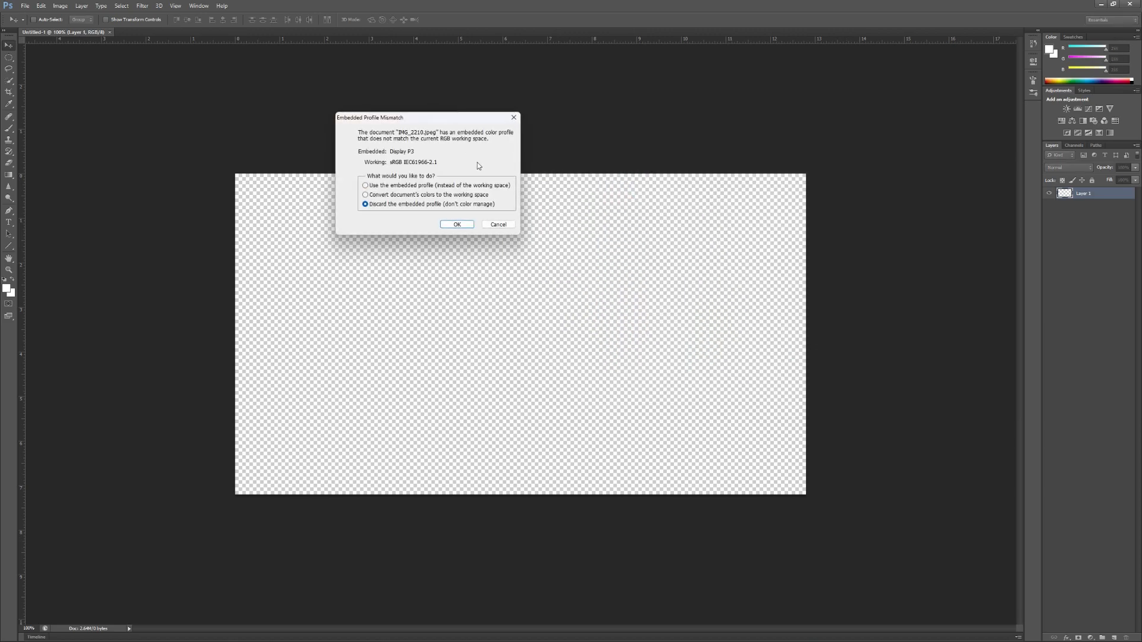
{"action": "left_click", "coordinate": [457, 225]}
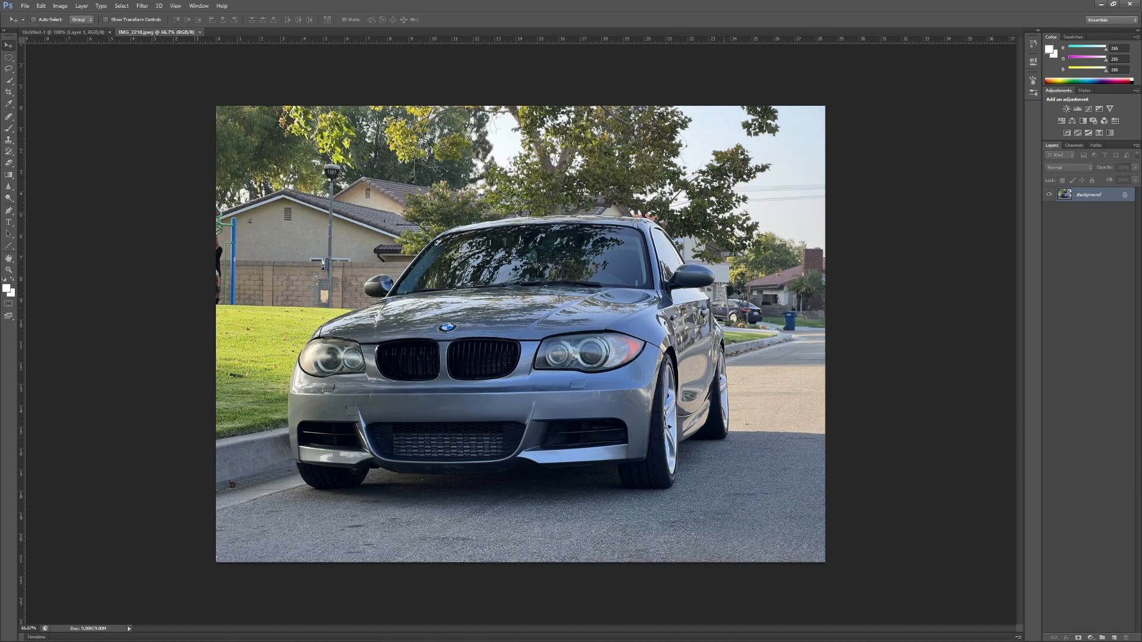
{"action": "double_click", "coordinate": [1097, 197]}
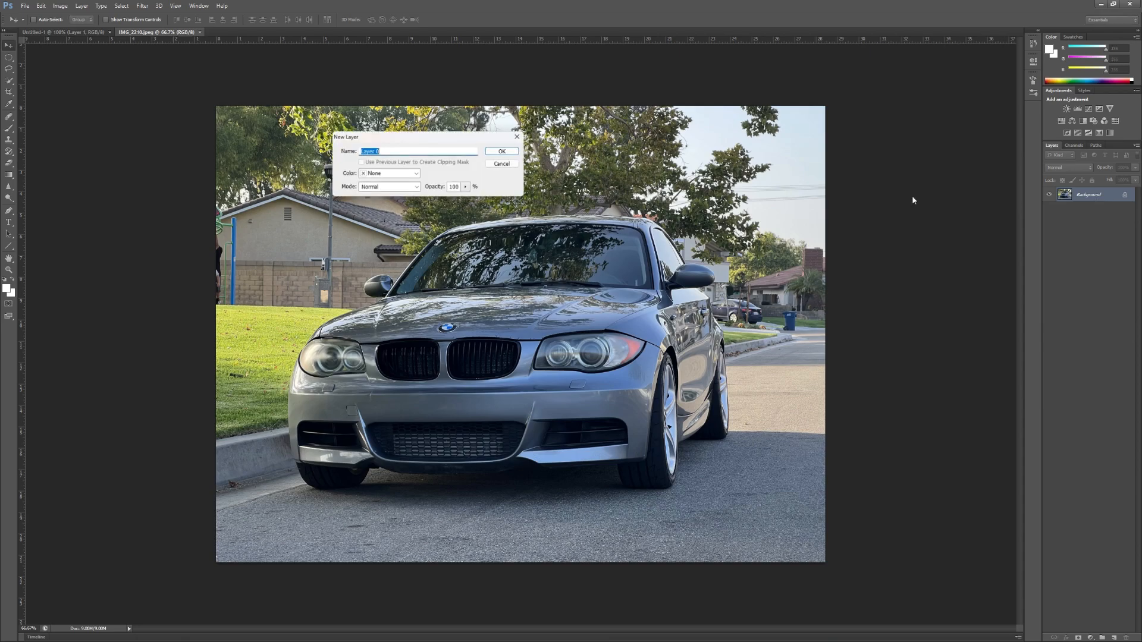
{"action": "left_click", "coordinate": [503, 153]}
Float the car photo's window, copy the photo into the untitled document, and close the source photo
{"action": "left_click_drag", "start_coordinate": [201, 34], "coordinate": [280, 68]}
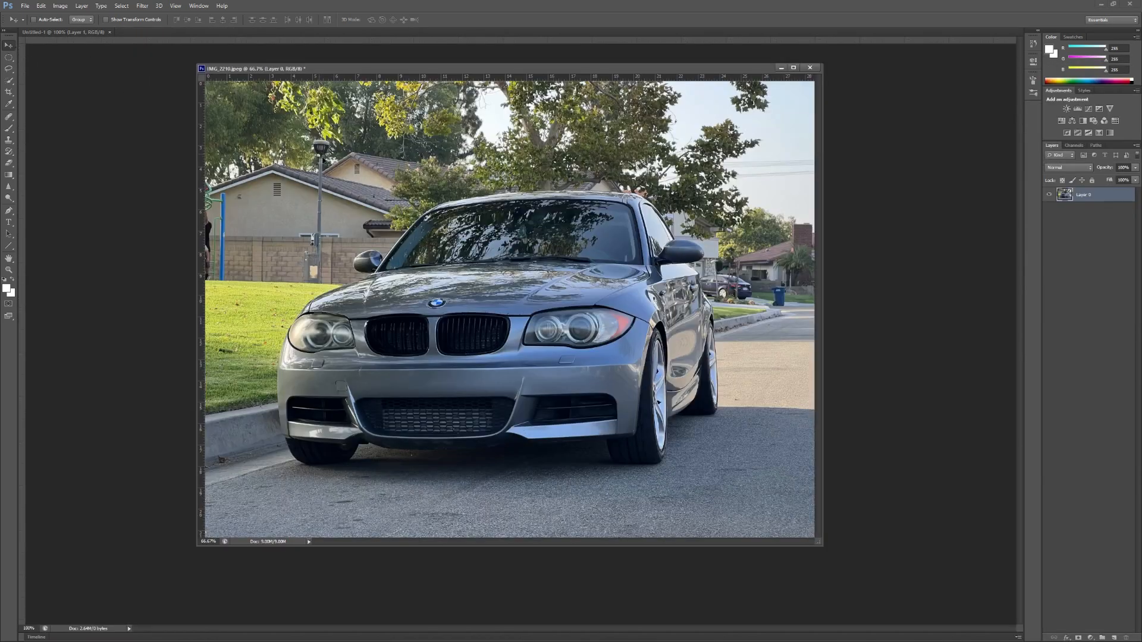
{"action": "left_click_drag", "start_coordinate": [432, 67], "coordinate": [693, 78]}
{"action": "left_click_drag", "start_coordinate": [569, 248], "coordinate": [261, 374]}
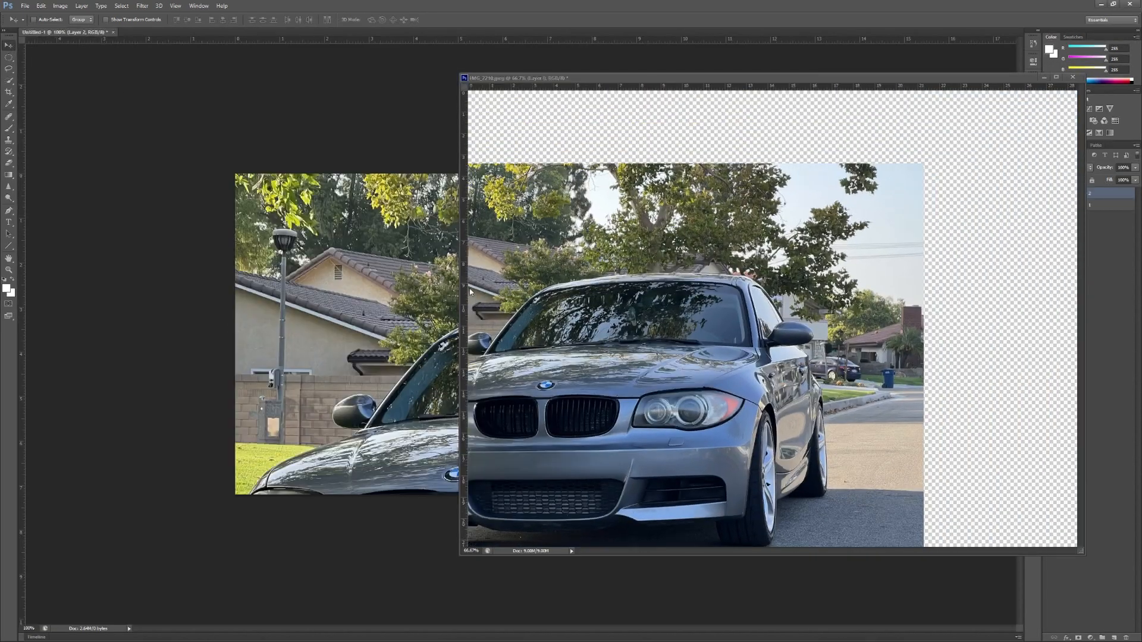
{"action": "left_click", "coordinate": [1072, 76]}
{"action": "left_click", "coordinate": [573, 241]}
Scale the car photo down to the canvas width with Free Transform and shift it slightly right and up
{"action": "left_click_drag", "start_coordinate": [434, 346], "coordinate": [413, 276]}
{"action": "key", "text": "ctrl+t"}
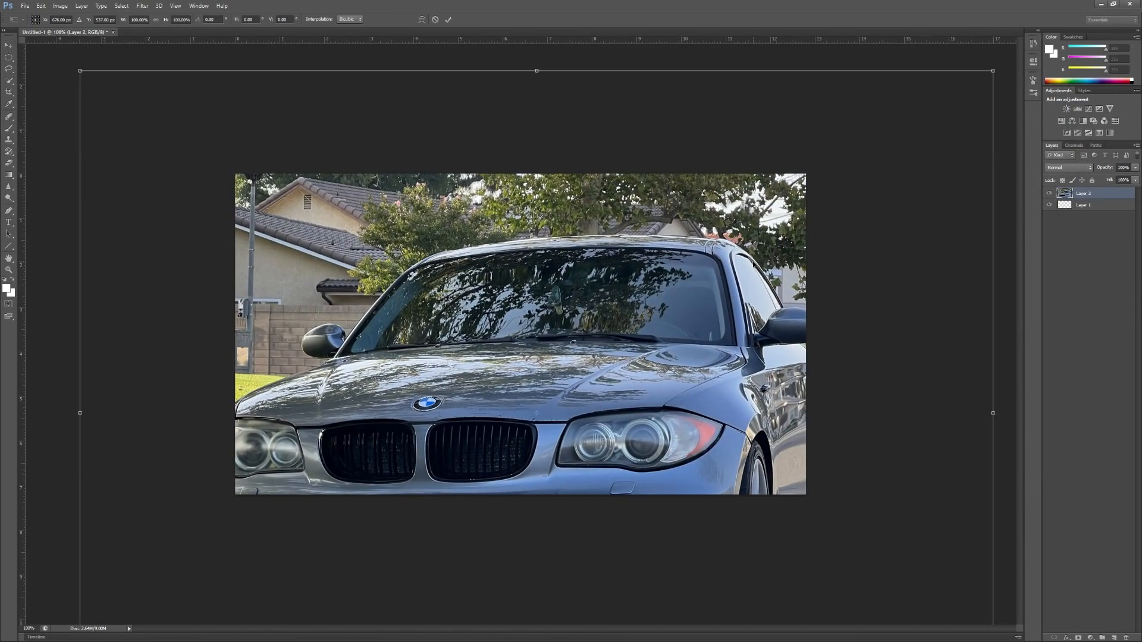
{"action": "left_click_drag", "start_coordinate": [759, 271], "coordinate": [637, 345]}
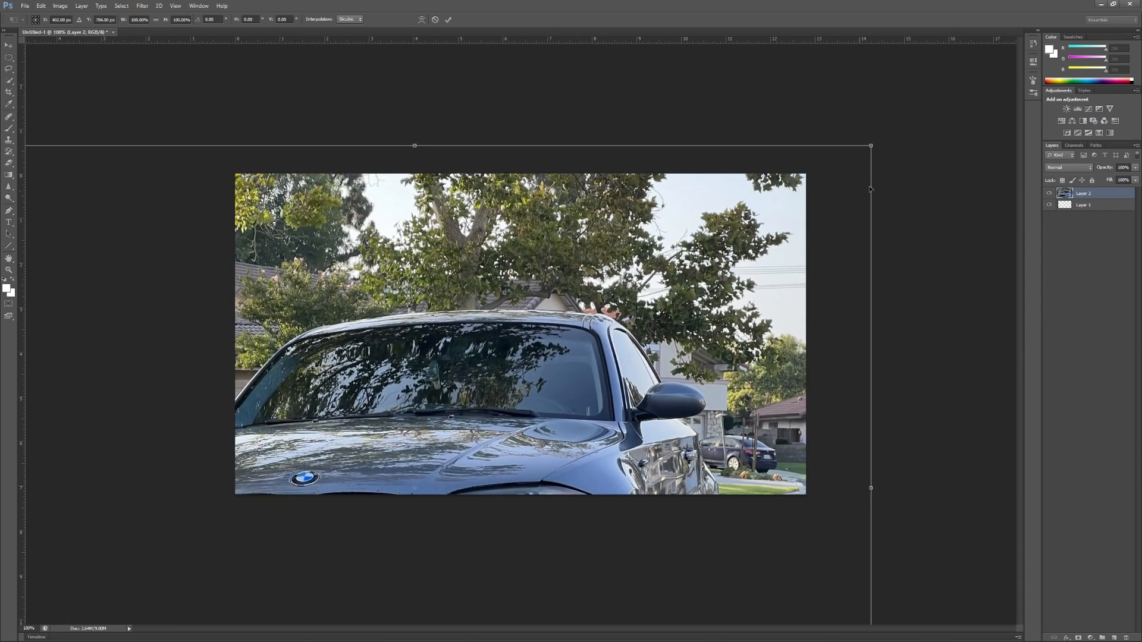
{"action": "left_click_drag", "start_coordinate": [872, 145], "coordinate": [438, 470]}
{"action": "left_click_drag", "start_coordinate": [384, 505], "coordinate": [651, 194]}
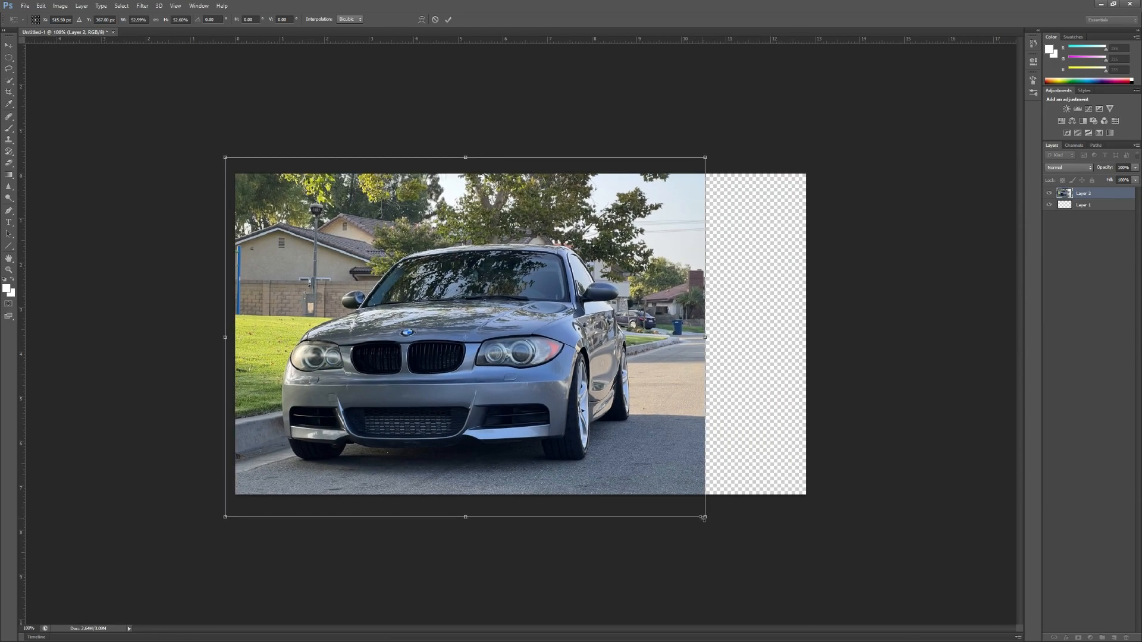
{"action": "left_click_drag", "start_coordinate": [703, 517], "coordinate": [807, 534]}
{"action": "left_click_drag", "start_coordinate": [725, 416], "coordinate": [736, 379]}
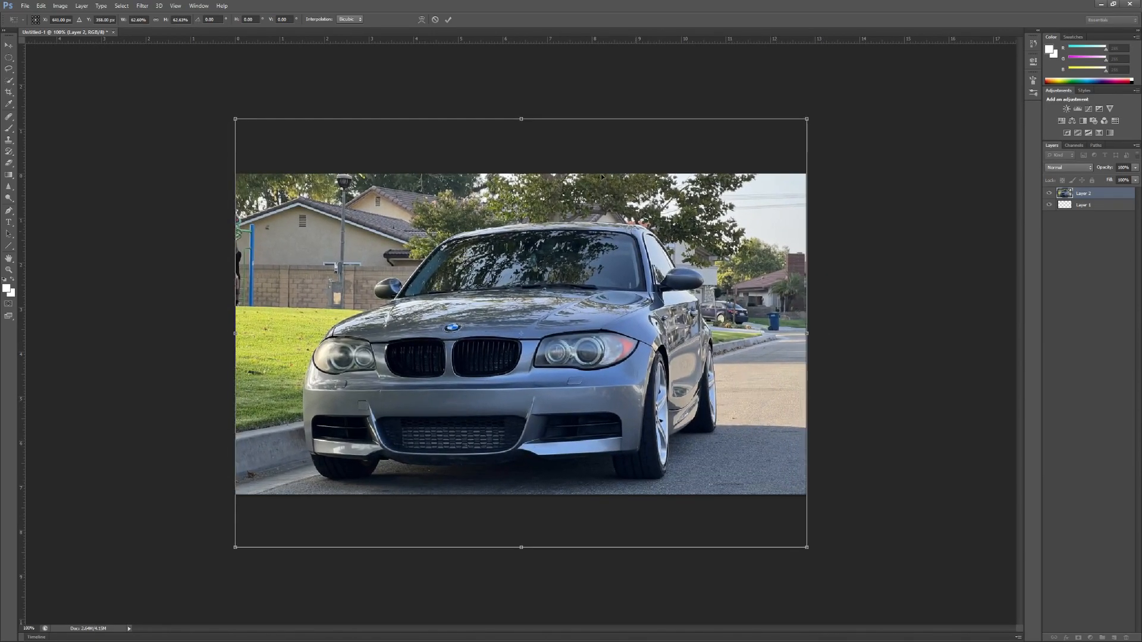
{"action": "left_click", "coordinate": [450, 19]}
{"action": "left_click_drag", "start_coordinate": [742, 346], "coordinate": [783, 323]}
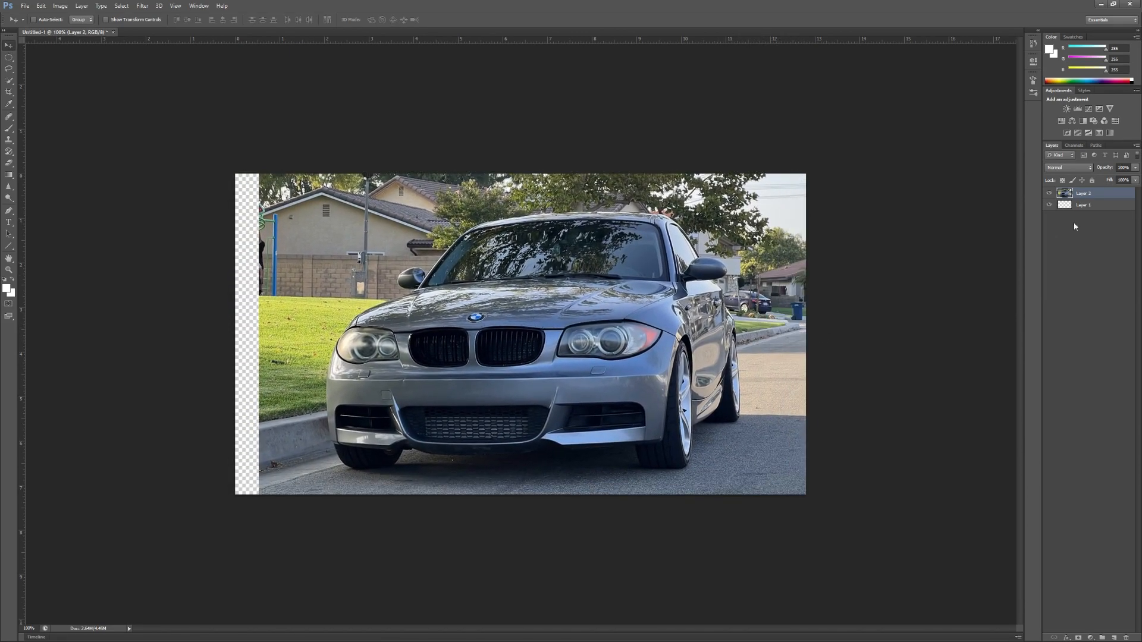
Hide the car photo layer and set the Gradient tool to the rainbow spectrum preset
{"action": "left_click", "coordinate": [1048, 193]}
{"action": "left_click", "coordinate": [9, 176]}
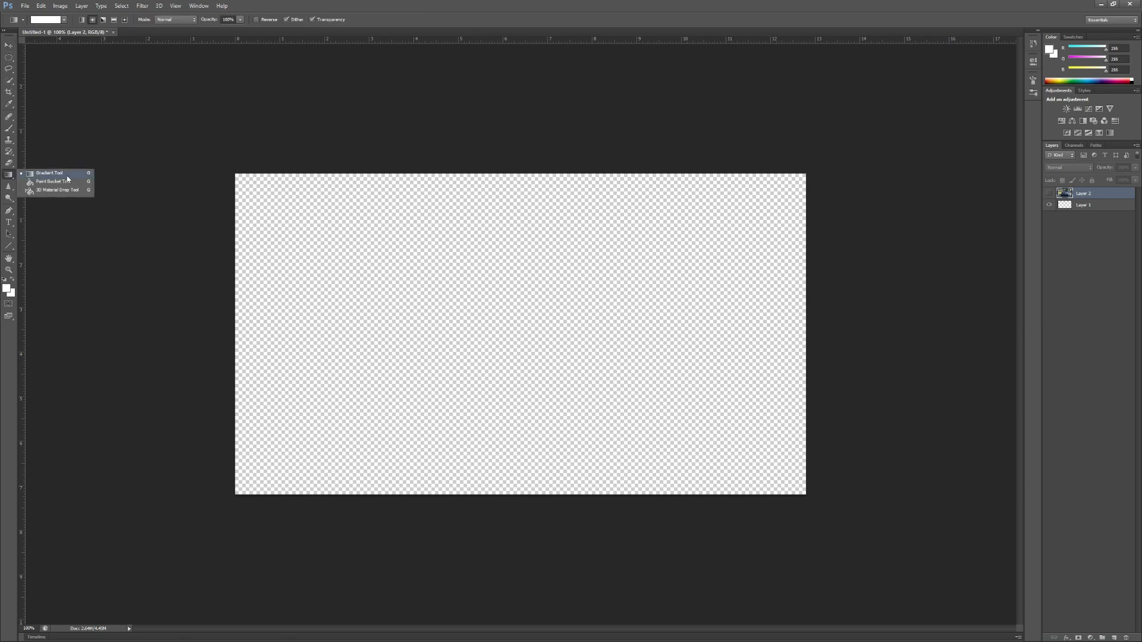
{"action": "left_click", "coordinate": [67, 176]}
{"action": "left_click", "coordinate": [63, 20]}
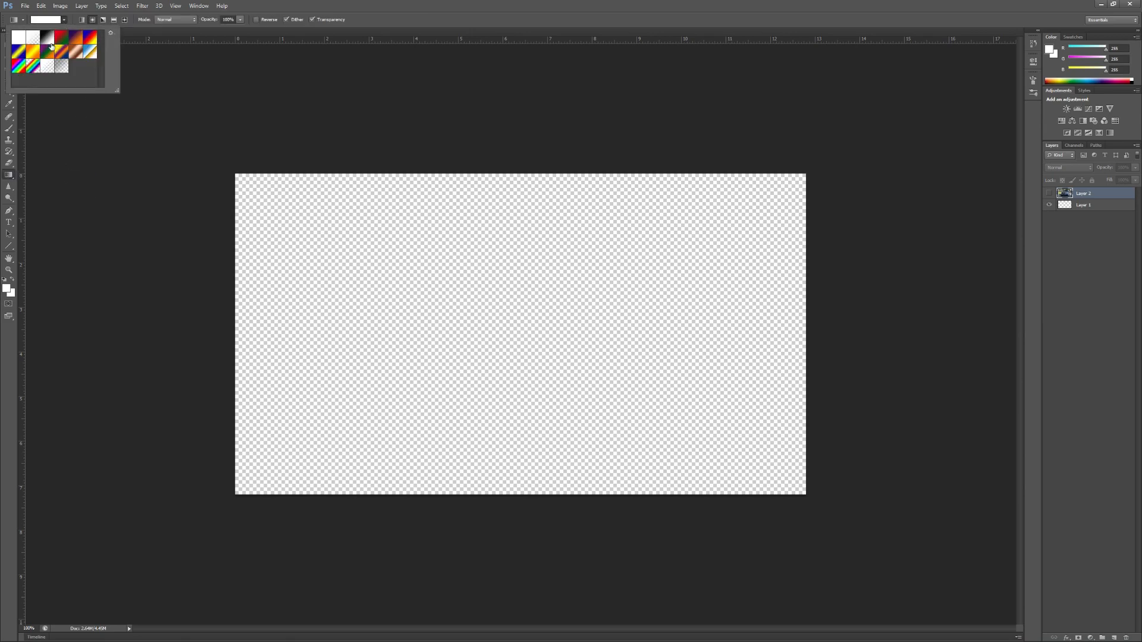
{"action": "left_click", "coordinate": [20, 67]}
{"action": "left_click", "coordinate": [505, 337]}
{"action": "left_click", "coordinate": [558, 236]}
Add a new layer and fill it with a radial rainbow gradient centered slightly right of and below the canvas center
{"action": "key", "text": "ctrl+shift+alt+n"}
{"action": "left_click_drag", "start_coordinate": [529, 331], "coordinate": [312, 215]}
{"action": "left_click_drag", "start_coordinate": [549, 328], "coordinate": [168, 173]}
{"action": "left_click_drag", "start_coordinate": [555, 336], "coordinate": [473, 299]}
{"action": "left_click_drag", "start_coordinate": [627, 365], "coordinate": [325, 165]}
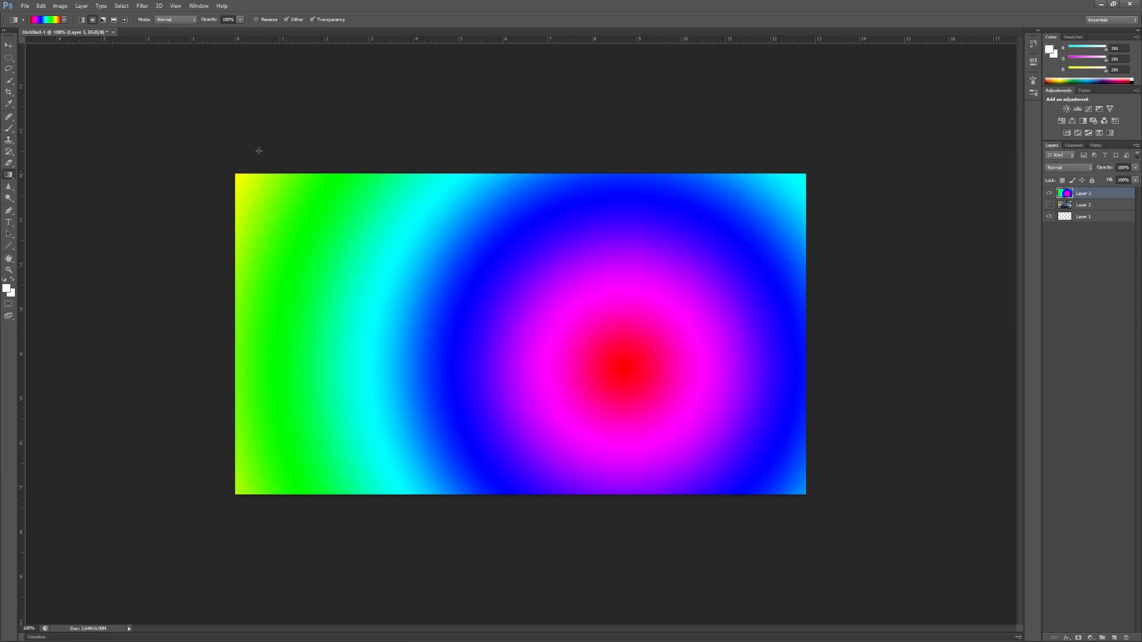
Open the YouTube logo, both colored Instagram logos and the Ford logo together from the desktop's PNG folder
{"action": "left_click", "coordinate": [25, 6]}
{"action": "left_click", "coordinate": [34, 24]}
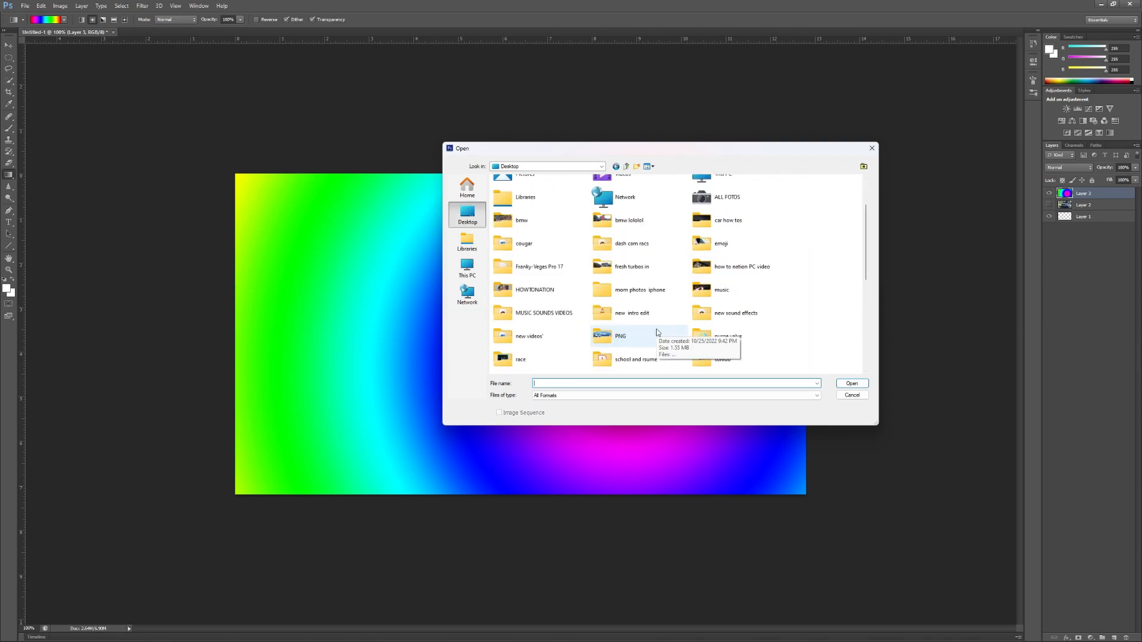
{"action": "double_click", "coordinate": [656, 334]}
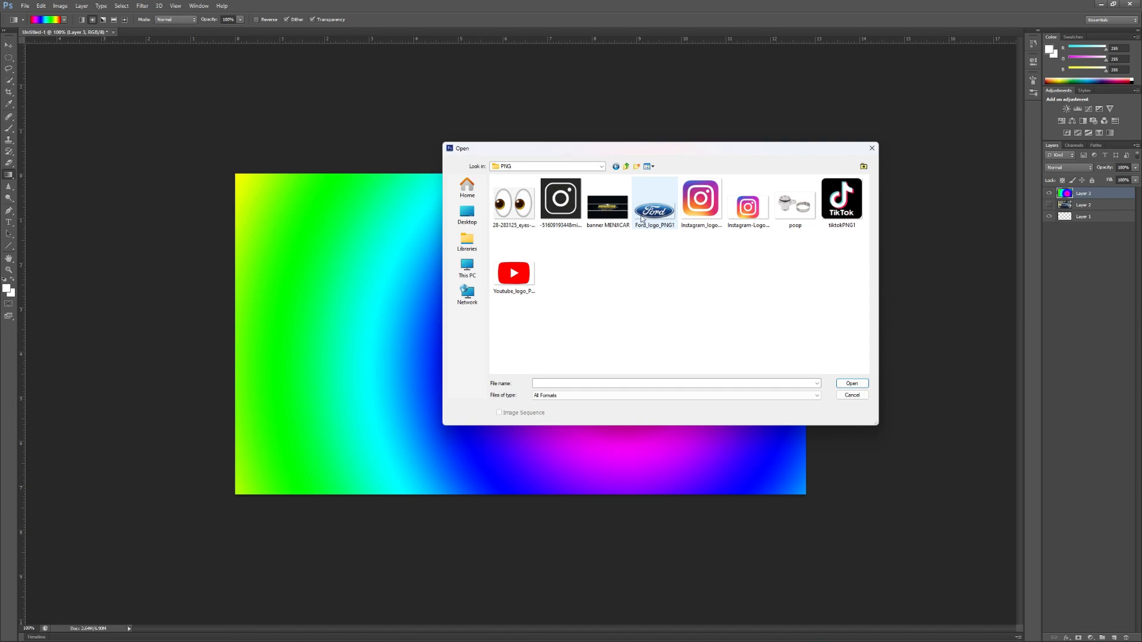
{"action": "left_click", "coordinate": [524, 285]}
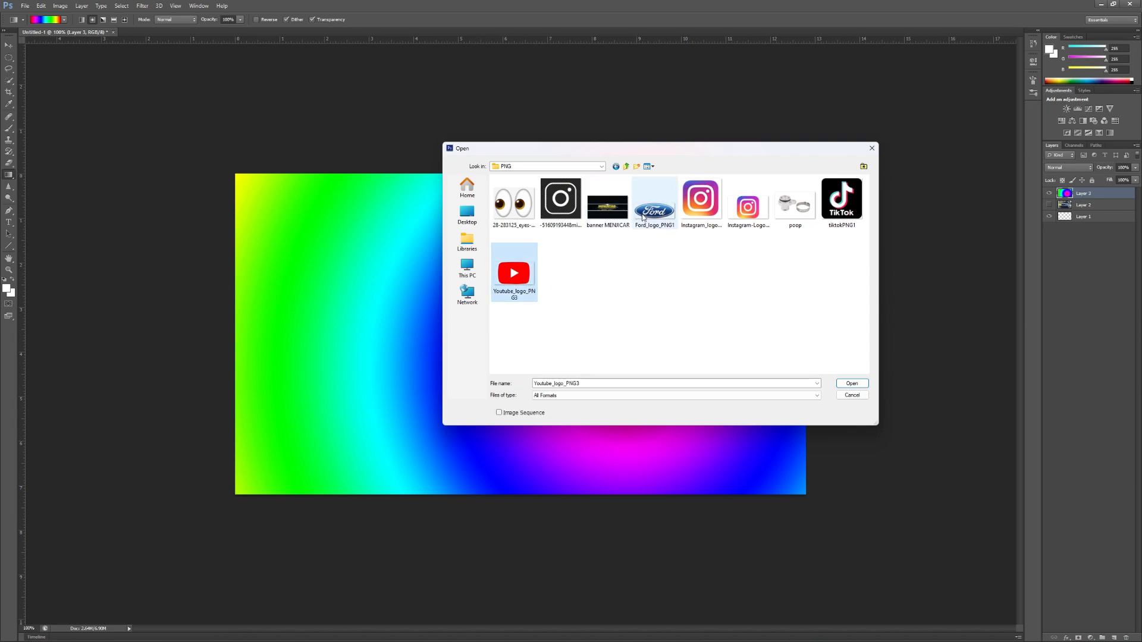
{"action": "left_click", "coordinate": [701, 199], "text": "ctrl"}
{"action": "left_click", "coordinate": [747, 205], "text": "ctrl"}
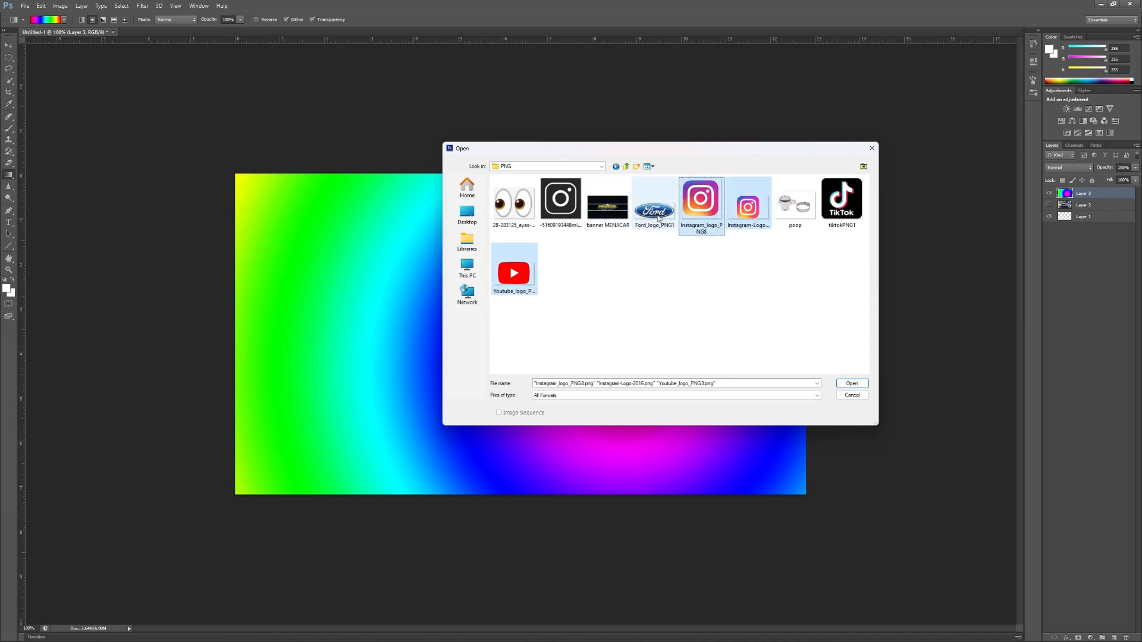
{"action": "left_click", "coordinate": [654, 206], "text": "ctrl"}
{"action": "left_click", "coordinate": [852, 384]}
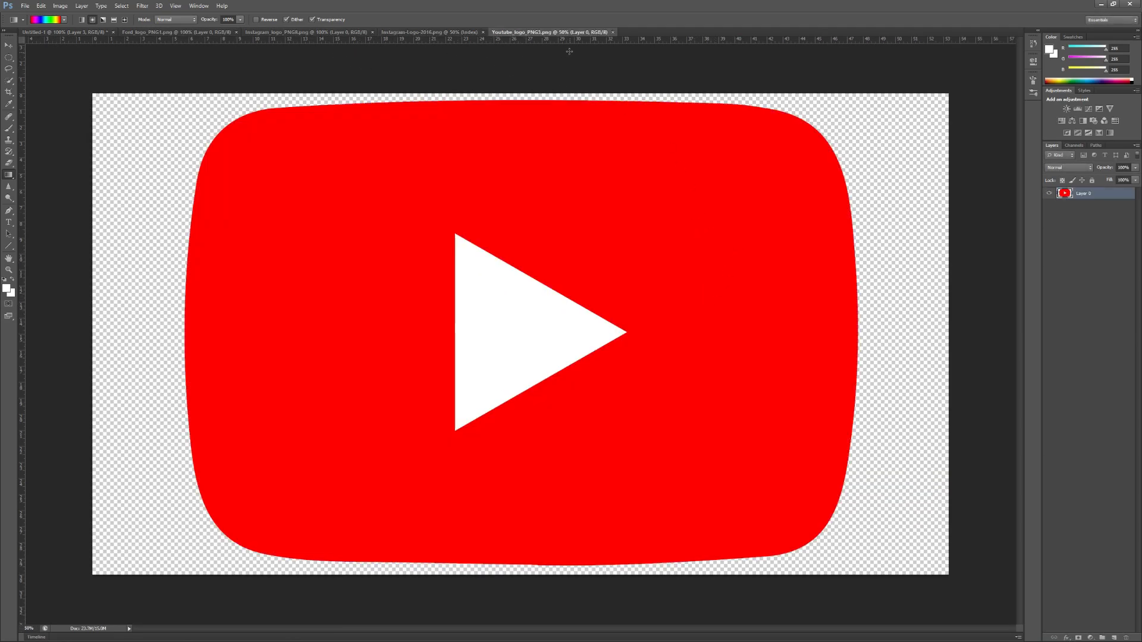
Copy the YouTube logo onto the rainbow gradient document with the Move tool and close the logo's own file
{"action": "left_click_drag", "start_coordinate": [564, 34], "coordinate": [643, 89]}
{"action": "left_click", "coordinate": [66, 32]}
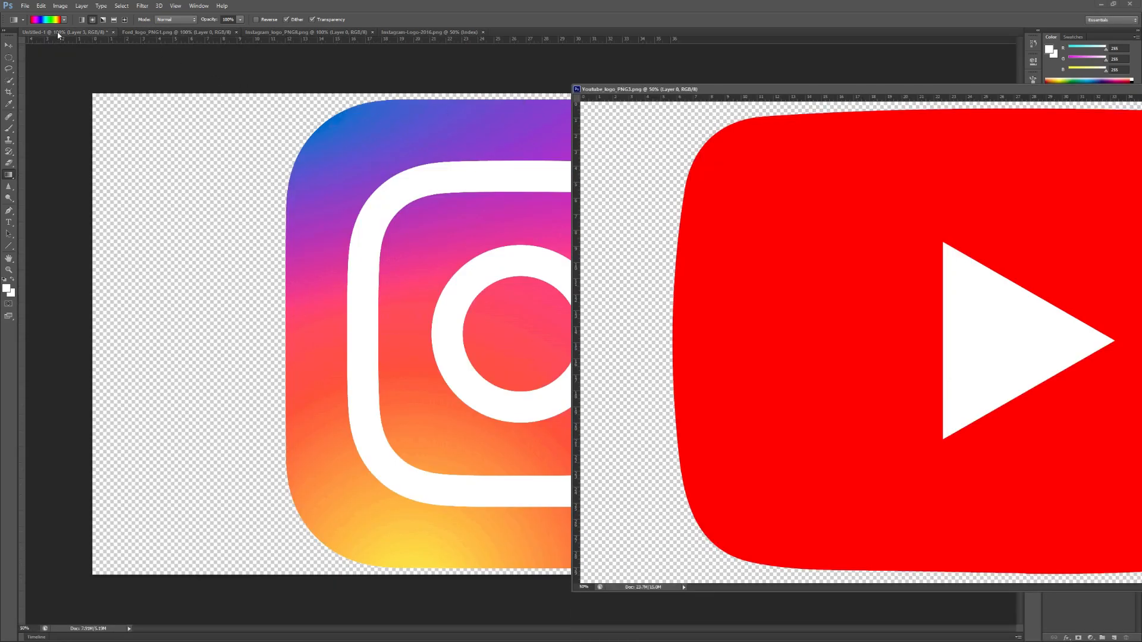
{"action": "left_click", "coordinate": [9, 45]}
{"action": "left_click_drag", "start_coordinate": [789, 263], "coordinate": [493, 327]}
{"action": "left_click_drag", "start_coordinate": [956, 92], "coordinate": [668, 123]}
{"action": "left_click_drag", "start_coordinate": [1050, 125], "coordinate": [858, 154]}
{"action": "left_click", "coordinate": [953, 151]}
Shrink the YouTube logo with Free Transform and place it in the lower-left part of the canvas
{"action": "key", "text": "ctrl+t"}
{"action": "left_click_drag", "start_coordinate": [725, 325], "coordinate": [351, 519]}
{"action": "left_click_drag", "start_coordinate": [705, 357], "coordinate": [480, 402]}
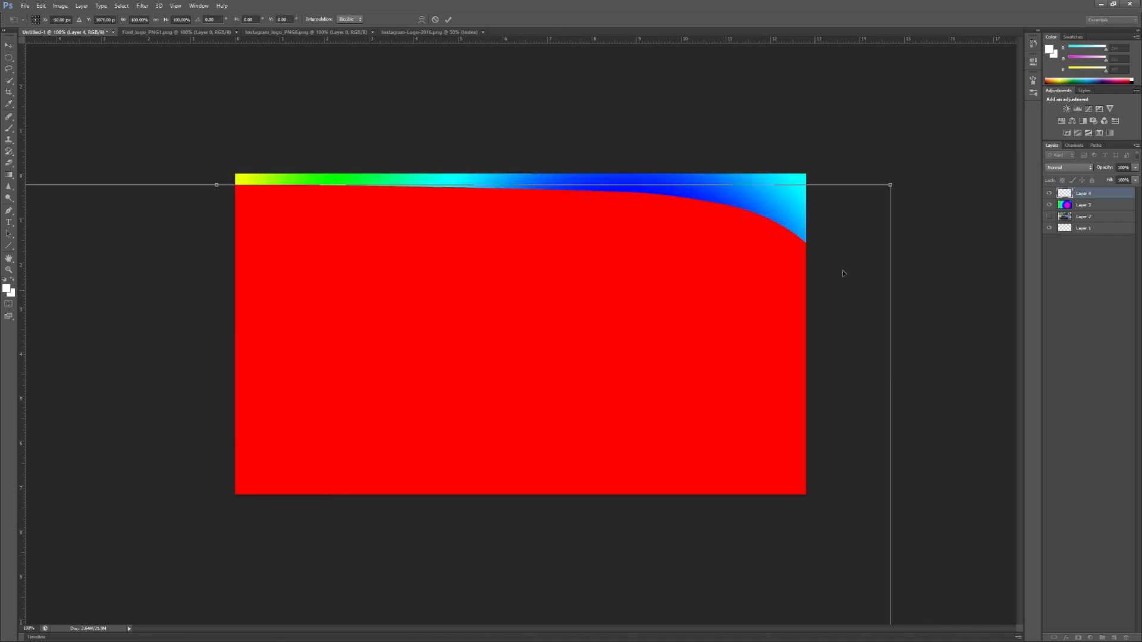
{"action": "left_click_drag", "start_coordinate": [887, 186], "coordinate": [569, 232]}
{"action": "left_click_drag", "start_coordinate": [659, 191], "coordinate": [412, 408]}
{"action": "left_click", "coordinate": [448, 20]}
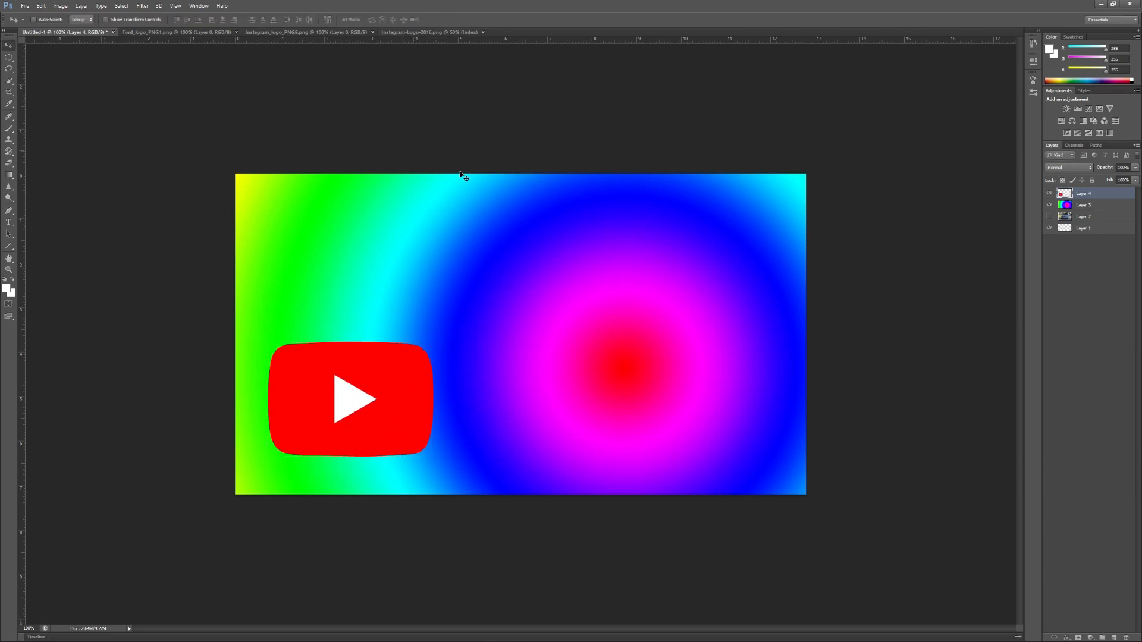
Switch to Chrome and run a web search for "CAT PNG PICTURE" in a new tab
{"action": "left_click", "coordinate": [238, 636]}
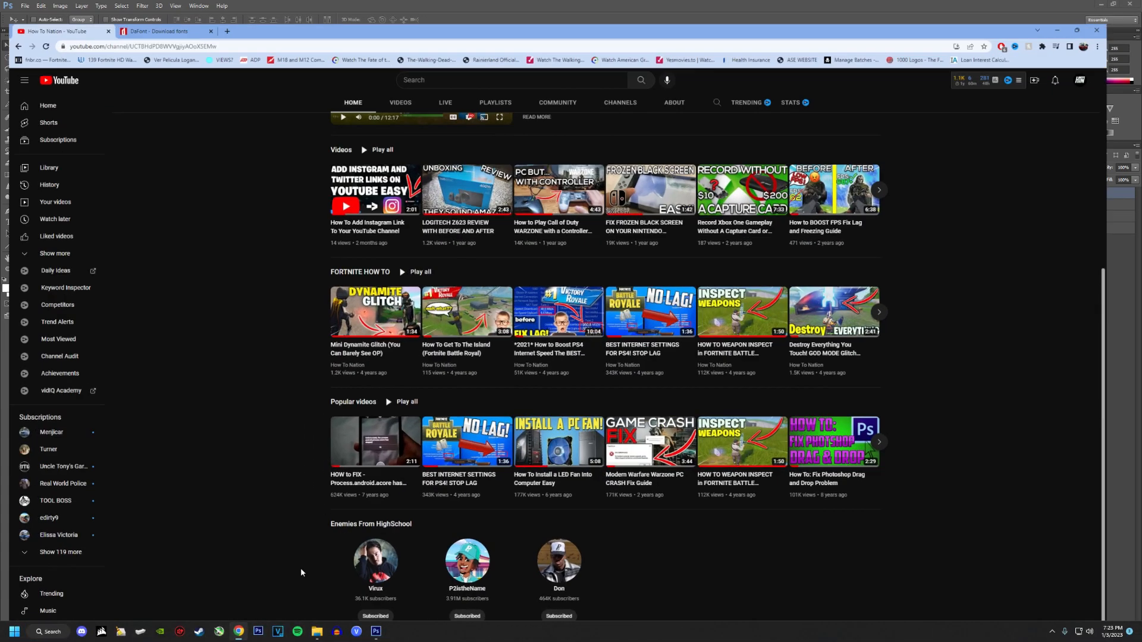
{"action": "left_click", "coordinate": [226, 7]}
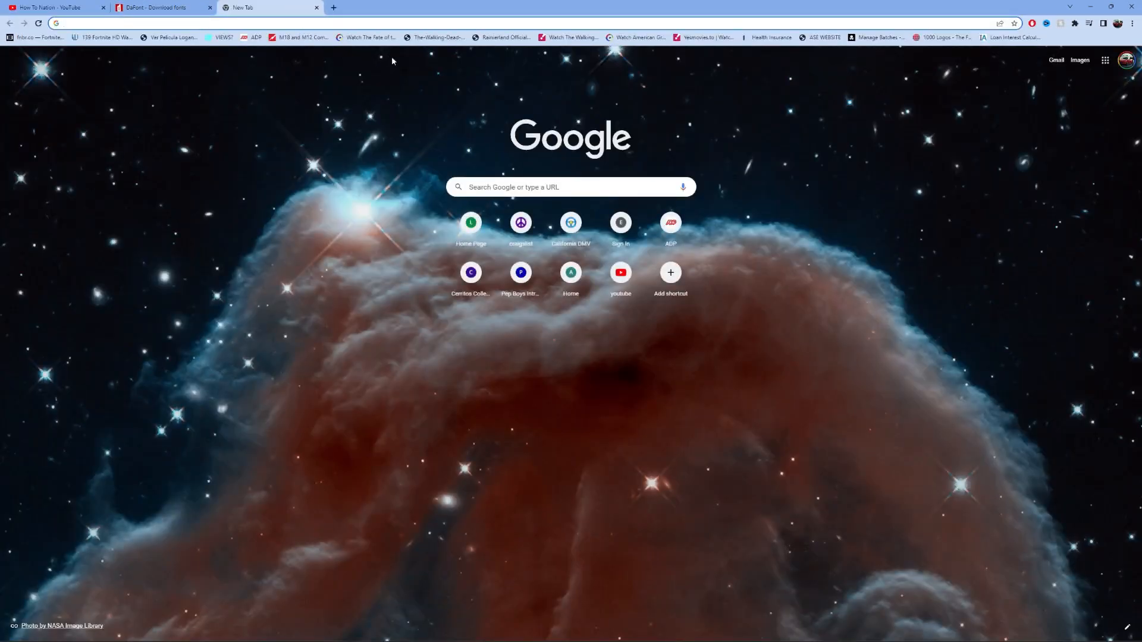
{"action": "left_click", "coordinate": [401, 22]}
{"action": "type", "text": "CAT P"}
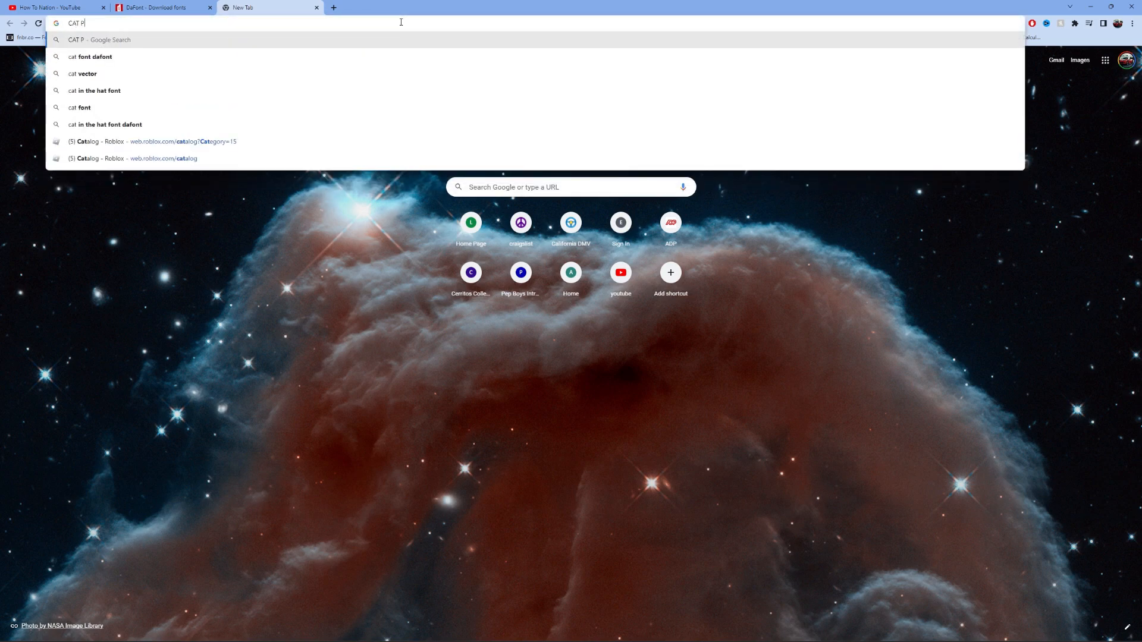
{"action": "type", "text": "NG PICTURE'"}
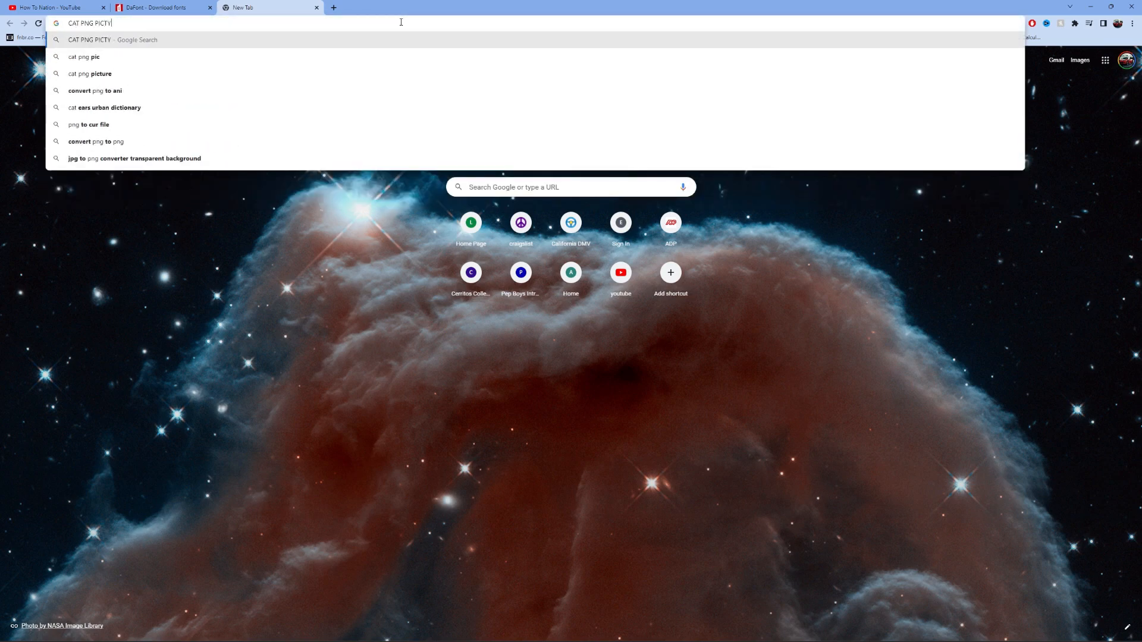
{"action": "key", "text": "Return"}
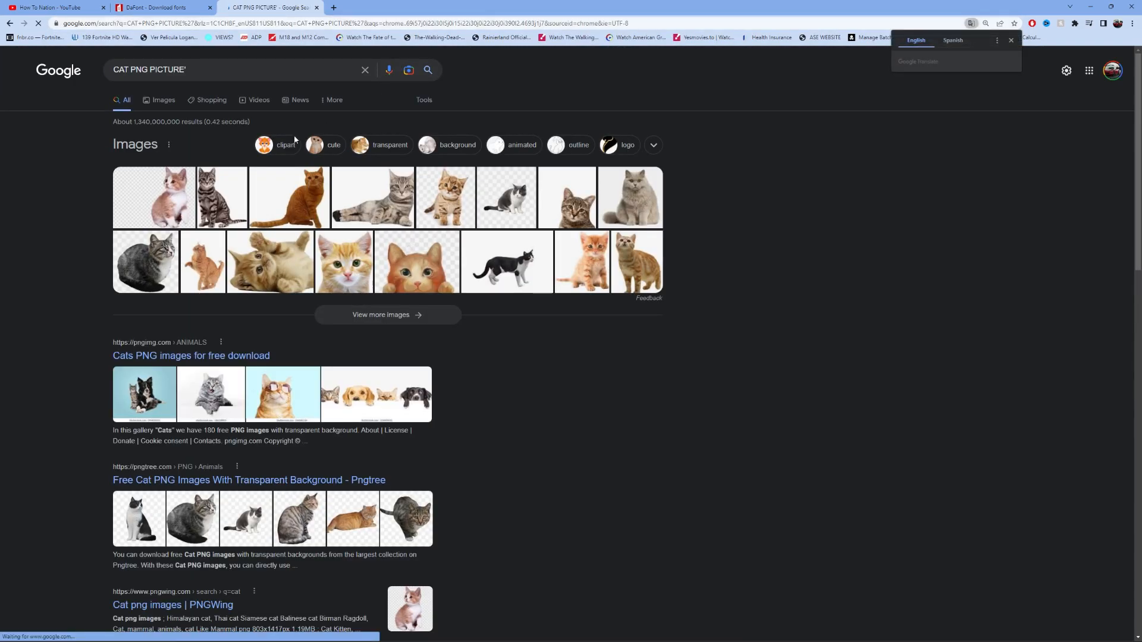
Open pngimg.com's cat images from the search results and download the "Cat white PNG" image
{"action": "scroll", "coordinate": [146, 265], "scroll_direction": "down", "scroll_amount": 2}
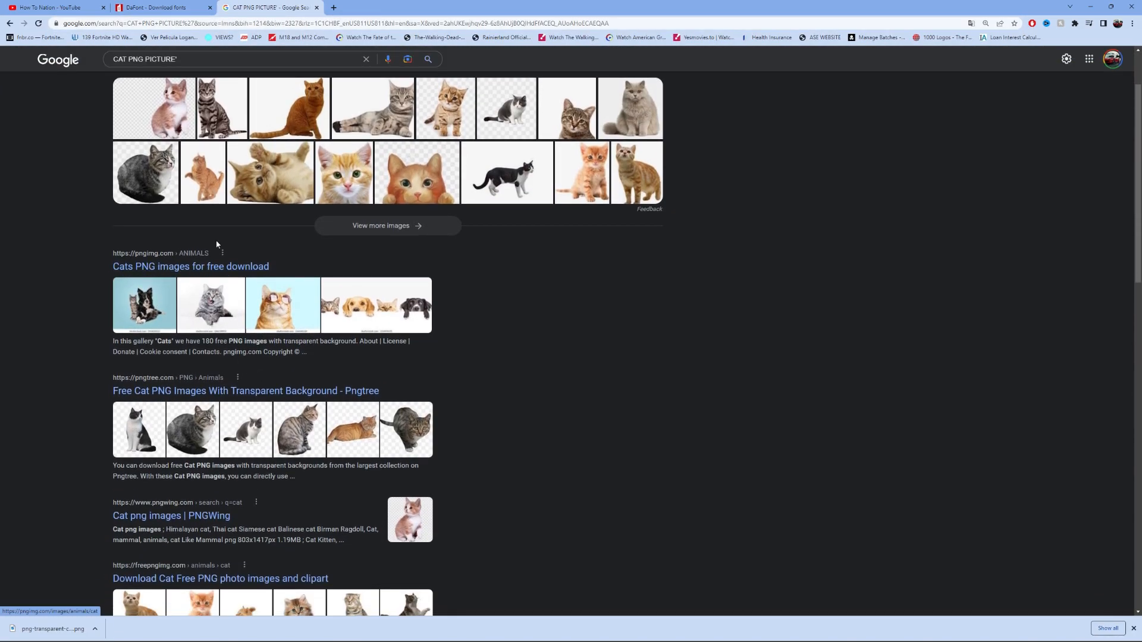
{"action": "left_click", "coordinate": [162, 269]}
{"action": "scroll", "coordinate": [457, 381], "scroll_direction": "down", "scroll_amount": 2}
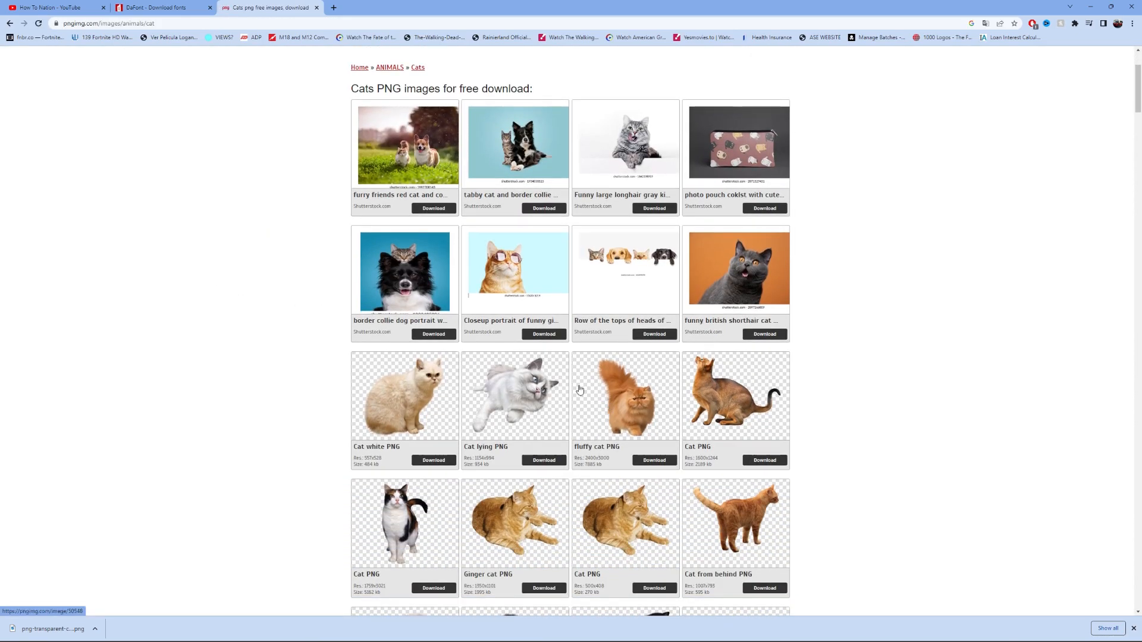
{"action": "left_click", "coordinate": [439, 461]}
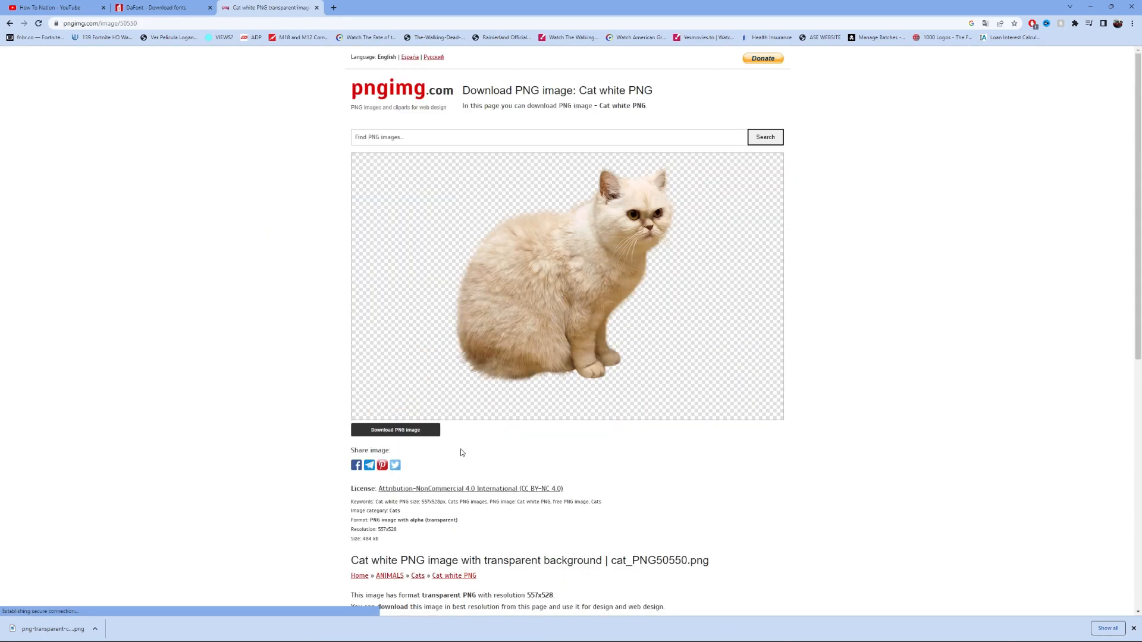
{"action": "scroll", "coordinate": [539, 312], "scroll_direction": "down", "scroll_amount": 1}
{"action": "left_click", "coordinate": [417, 342]}
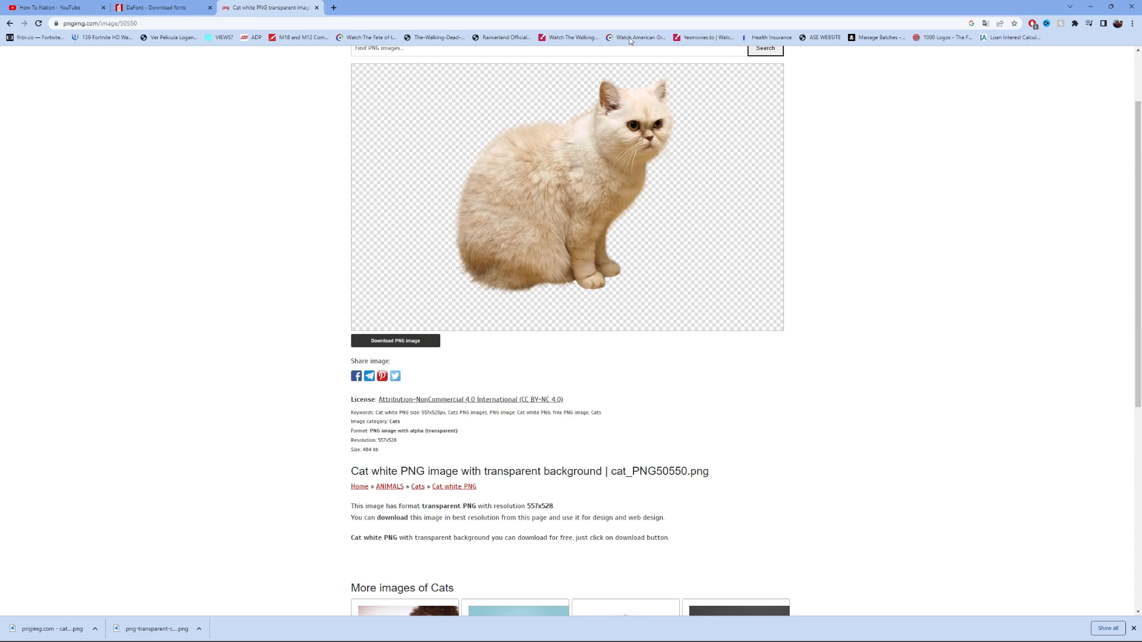
Reduce the Chrome window, copy the downloaded cat PNG onto the desktop, and minimize the browser
{"action": "left_click_drag", "start_coordinate": [655, 7], "coordinate": [687, 89]}
{"action": "left_click", "coordinate": [1100, 6]}
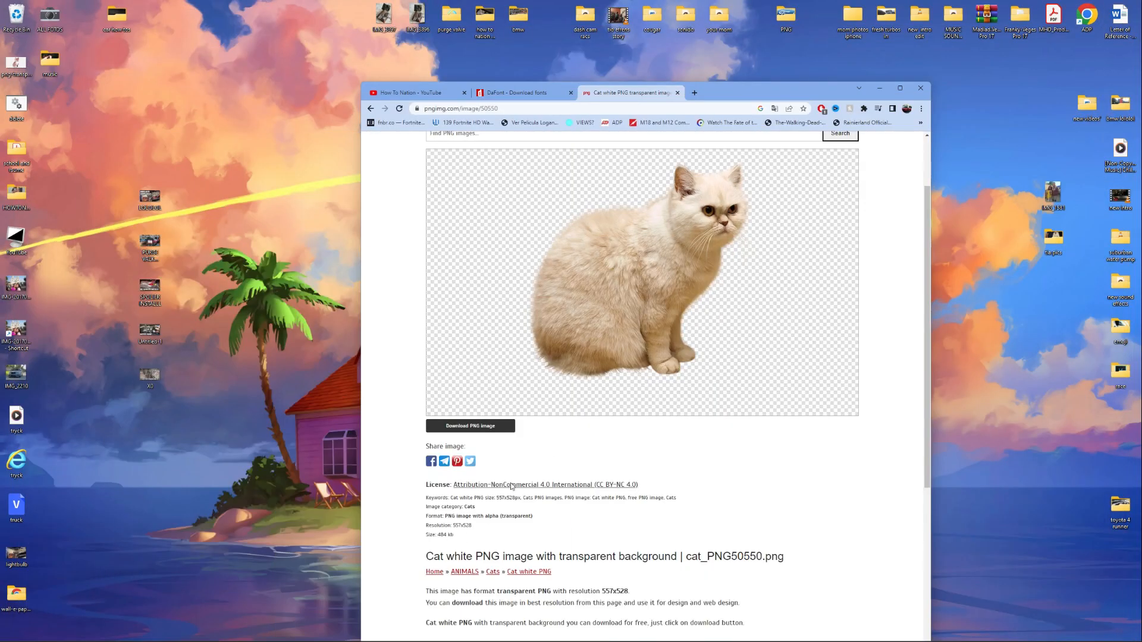
{"action": "left_click_drag", "start_coordinate": [733, 84], "coordinate": [838, 7]}
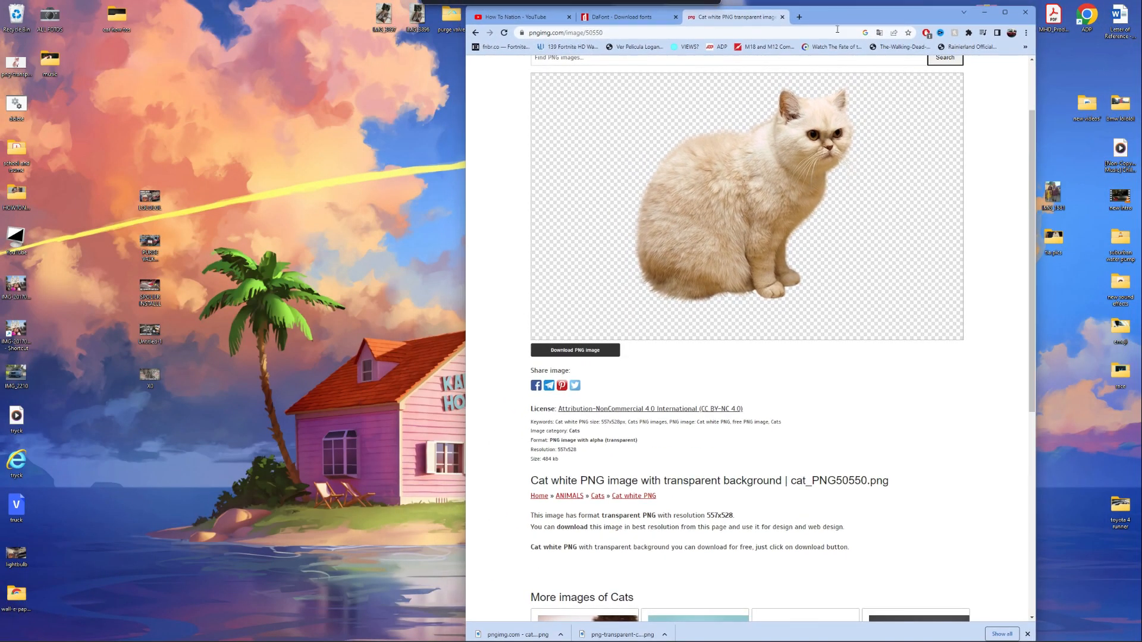
{"action": "left_click_drag", "start_coordinate": [511, 635], "coordinate": [350, 476]}
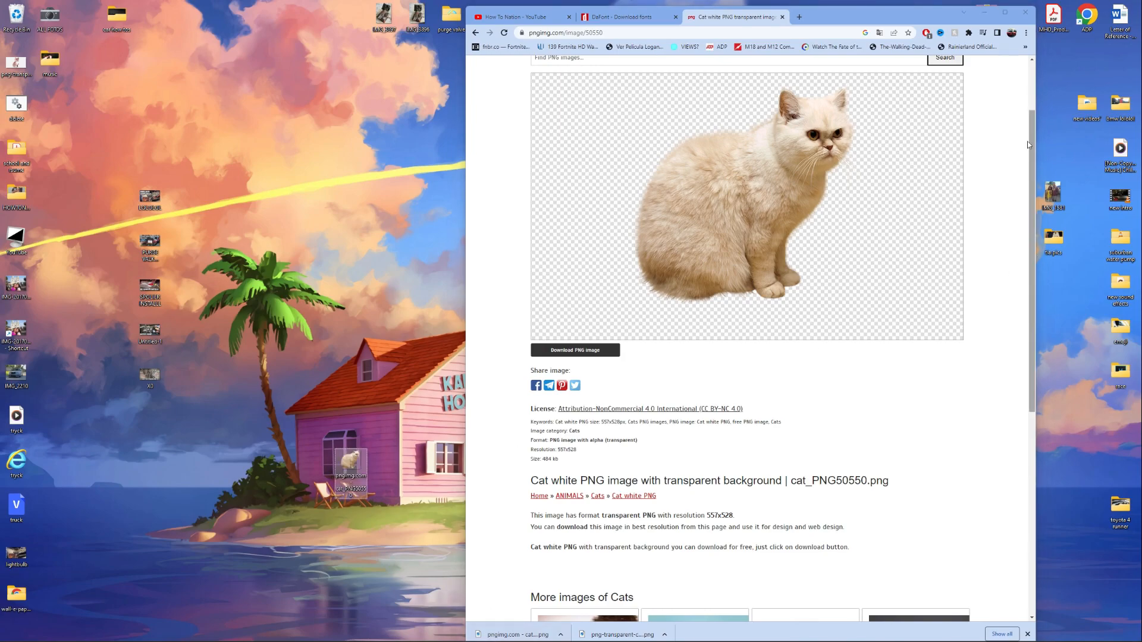
{"action": "left_click", "coordinate": [984, 12]}
{"action": "left_click_drag", "start_coordinate": [329, 501], "coordinate": [393, 510]}
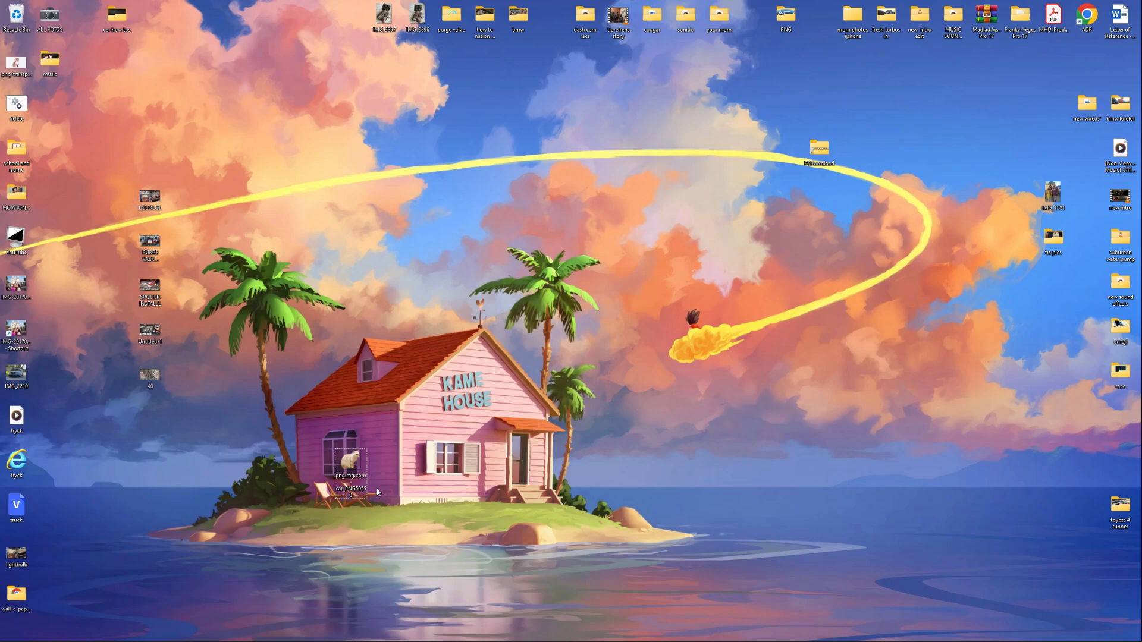
Switch to Photoshop and open the pngimg.com cat_PNG50550 file from the desktop
{"action": "mouse_move", "coordinate": [392, 639]}
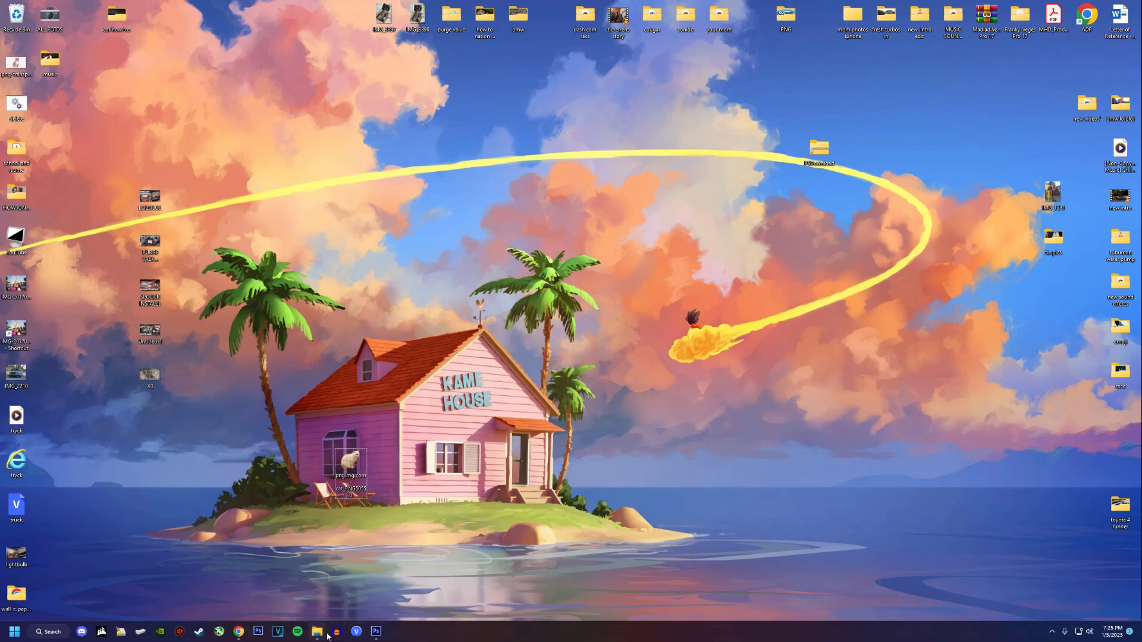
{"action": "left_click", "coordinate": [239, 635]}
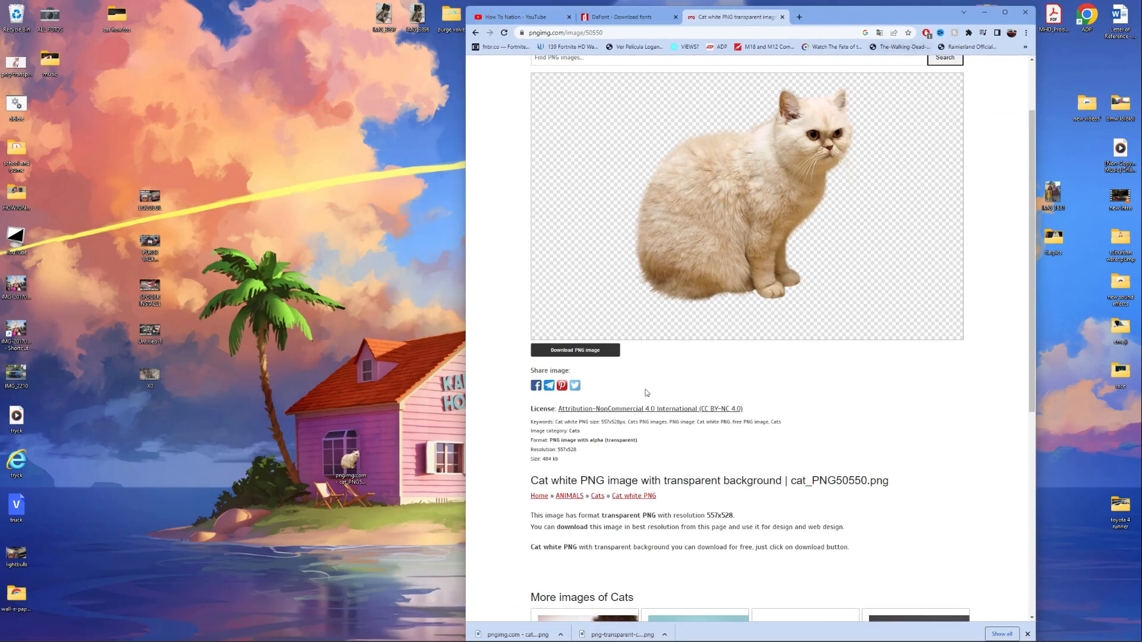
{"action": "left_click", "coordinate": [377, 632]}
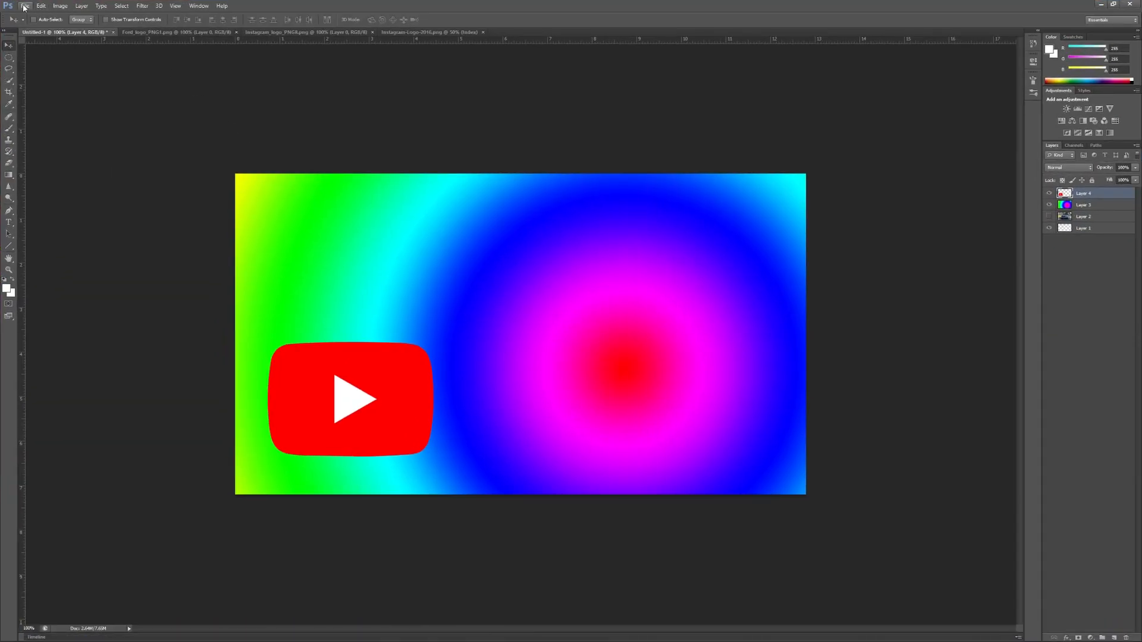
{"action": "left_click", "coordinate": [25, 5]}
{"action": "left_click", "coordinate": [30, 25]}
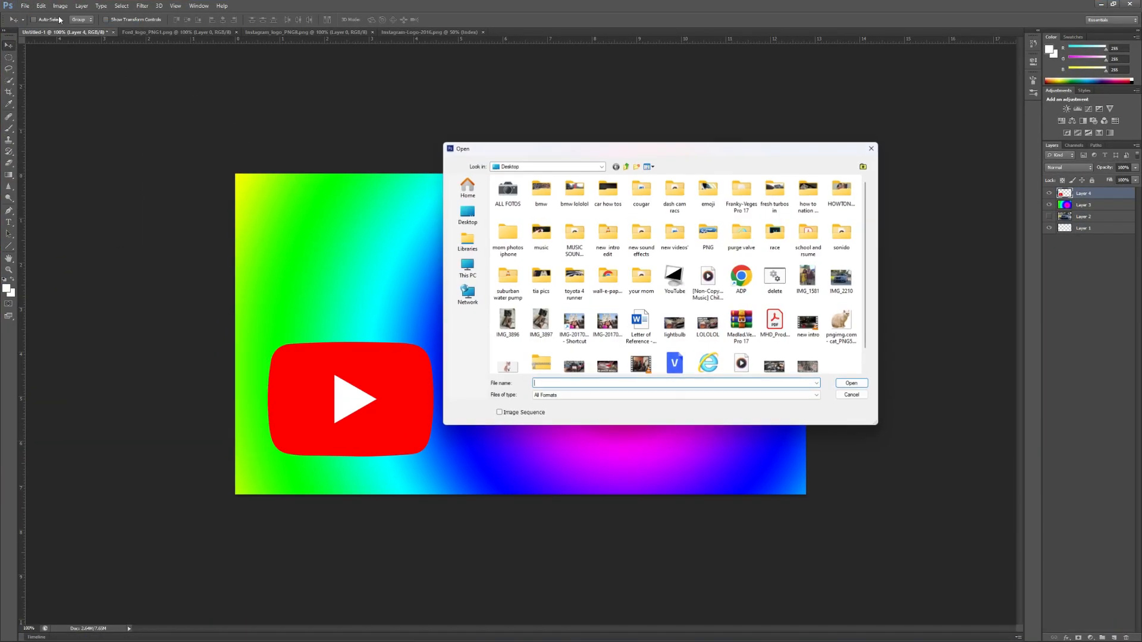
{"action": "scroll", "coordinate": [820, 316], "scroll_direction": "down", "scroll_amount": 1}
{"action": "left_click", "coordinate": [840, 300]}
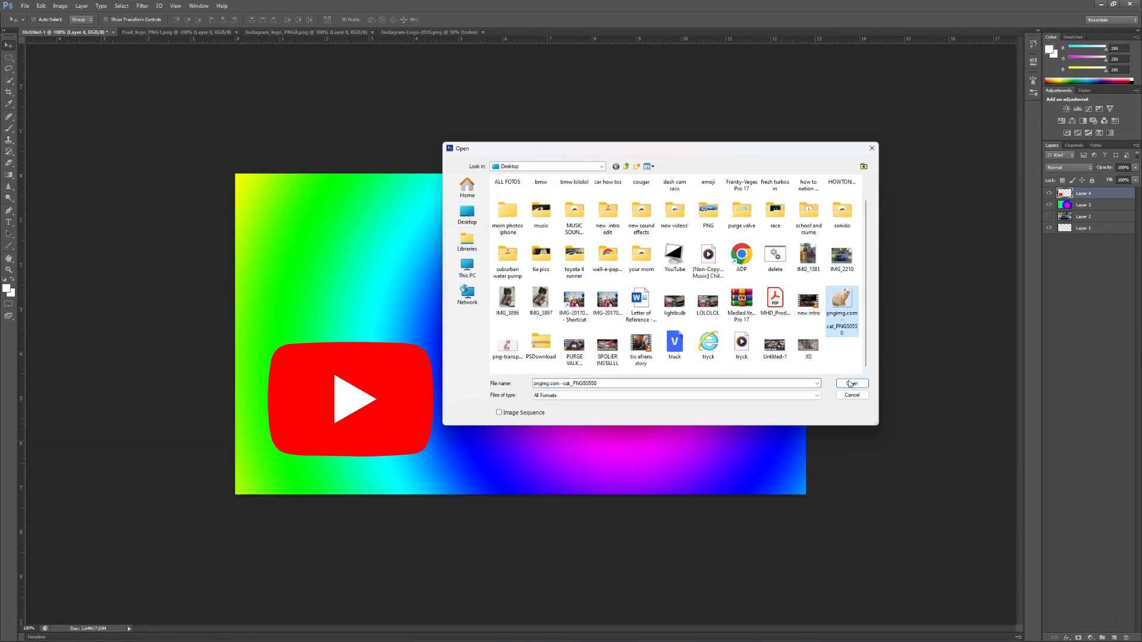
{"action": "left_click", "coordinate": [852, 383]}
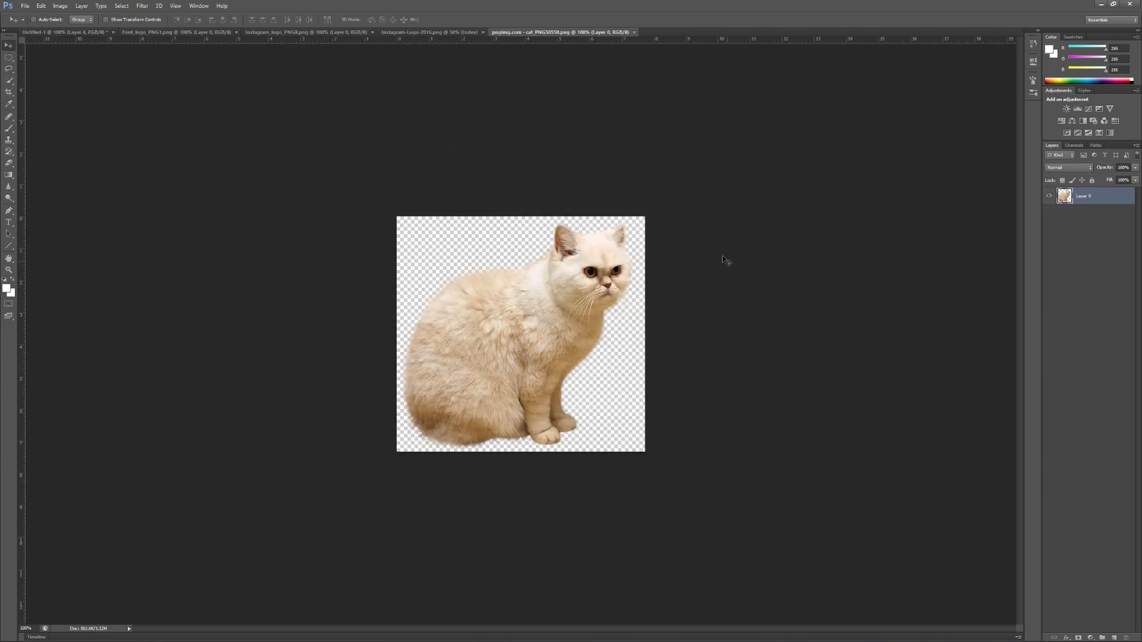
Float the cat image in its own window, copy the cat onto the rainbow gradient document, and close the cat's file
{"action": "left_click_drag", "start_coordinate": [549, 36], "coordinate": [616, 81]}
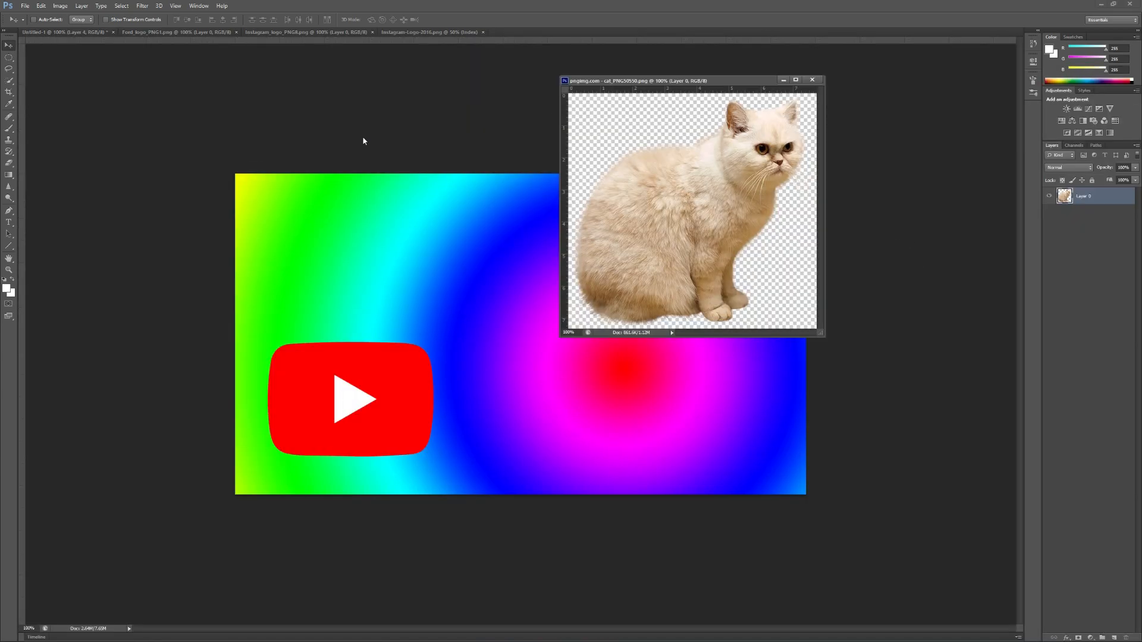
{"action": "left_click", "coordinate": [79, 39]}
{"action": "left_click_drag", "start_coordinate": [700, 165], "coordinate": [468, 311]}
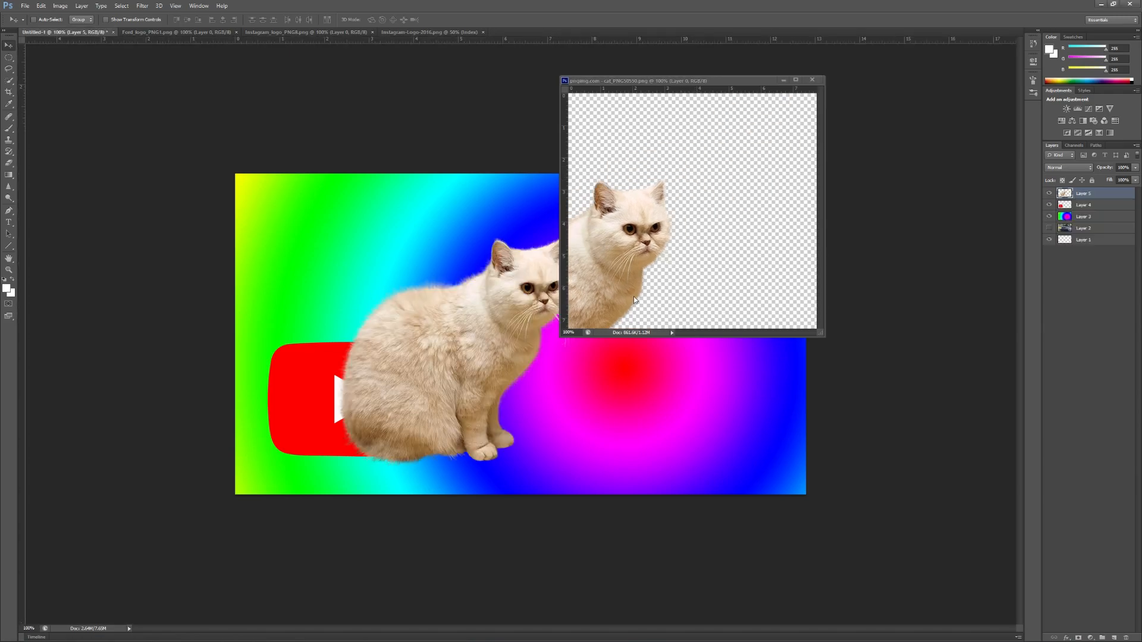
{"action": "left_click", "coordinate": [807, 84]}
{"action": "left_click", "coordinate": [809, 81]}
Move the cat to the lower-left part of the canvas, over the YouTube logo
{"action": "key", "text": "z"}
{"action": "mouse_move", "coordinate": [527, 275]}
{"action": "left_mouse_down"}
{"action": "mouse_move", "coordinate": [625, 290]}
{"action": "mouse_move", "coordinate": [530, 280]}
{"action": "left_mouse_up"}
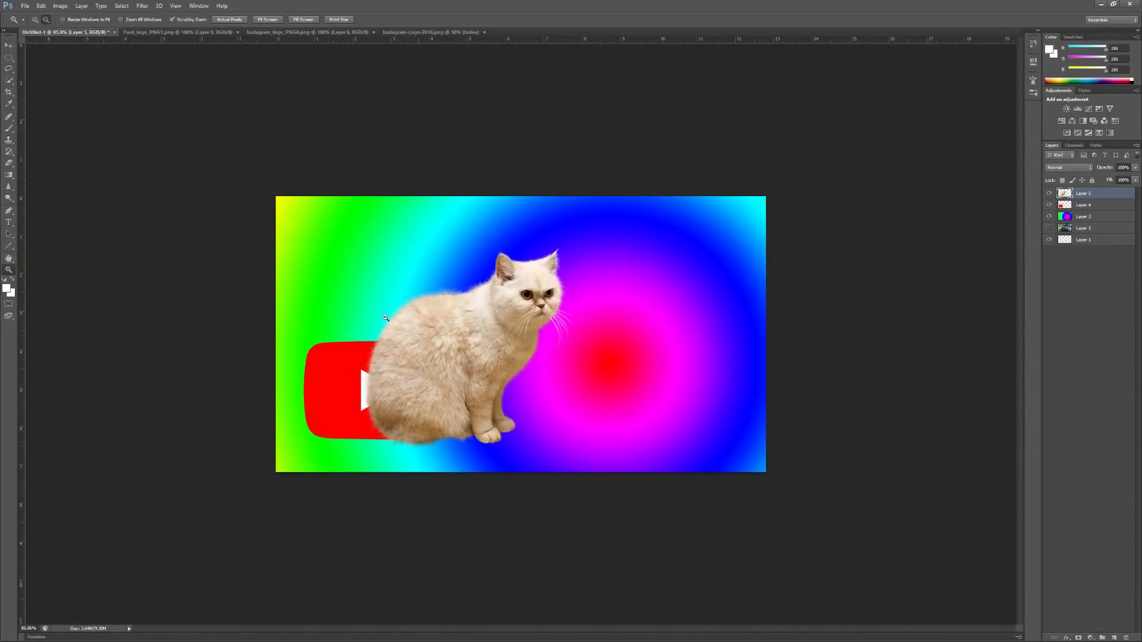
{"action": "left_click", "coordinate": [9, 45]}
{"action": "left_click_drag", "start_coordinate": [502, 329], "coordinate": [416, 352]}
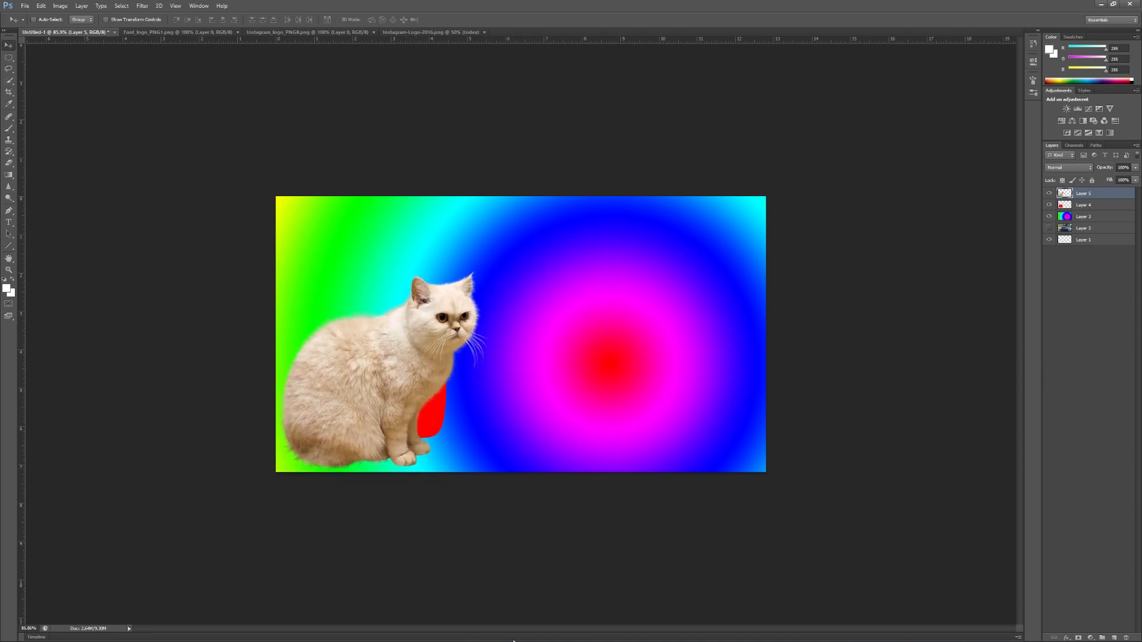
Switch to Chrome, search images for "kid crying" in a new tab, and save the MarketWatch crying baby photo to the desktop as a JPEG
{"action": "left_click", "coordinate": [238, 632]}
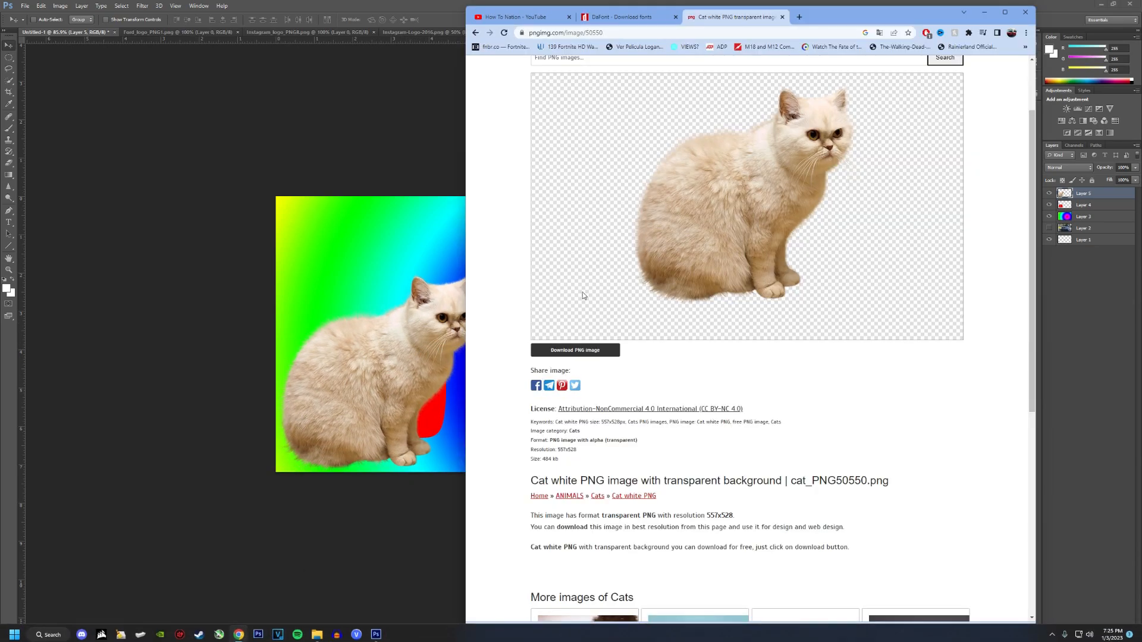
{"action": "left_click", "coordinate": [809, 19]}
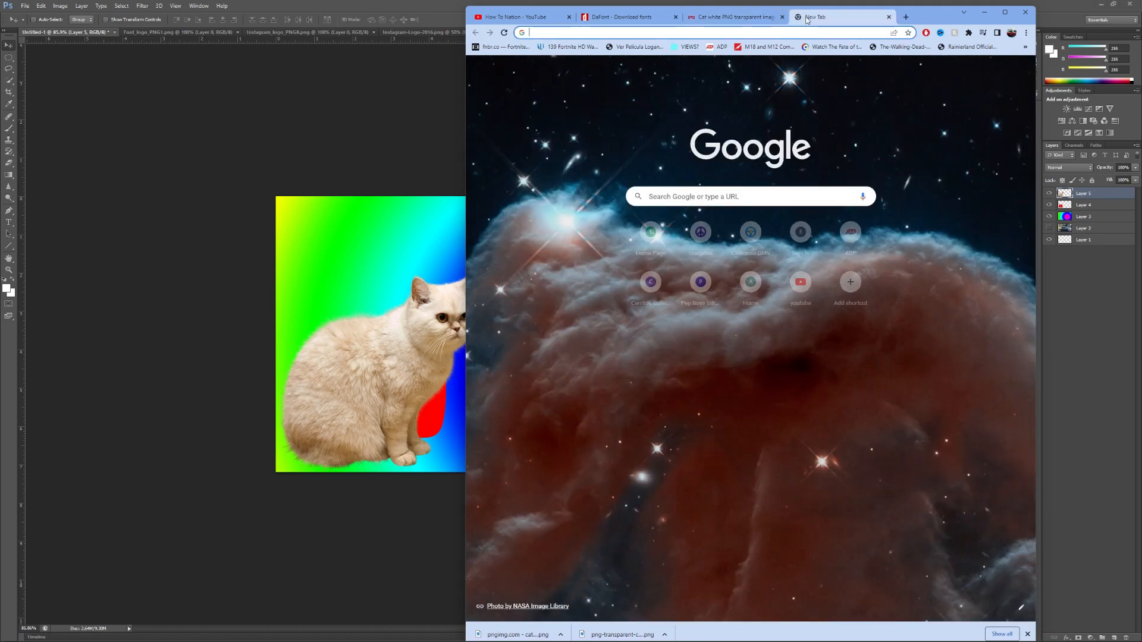
{"action": "right_click", "coordinate": [934, 213]}
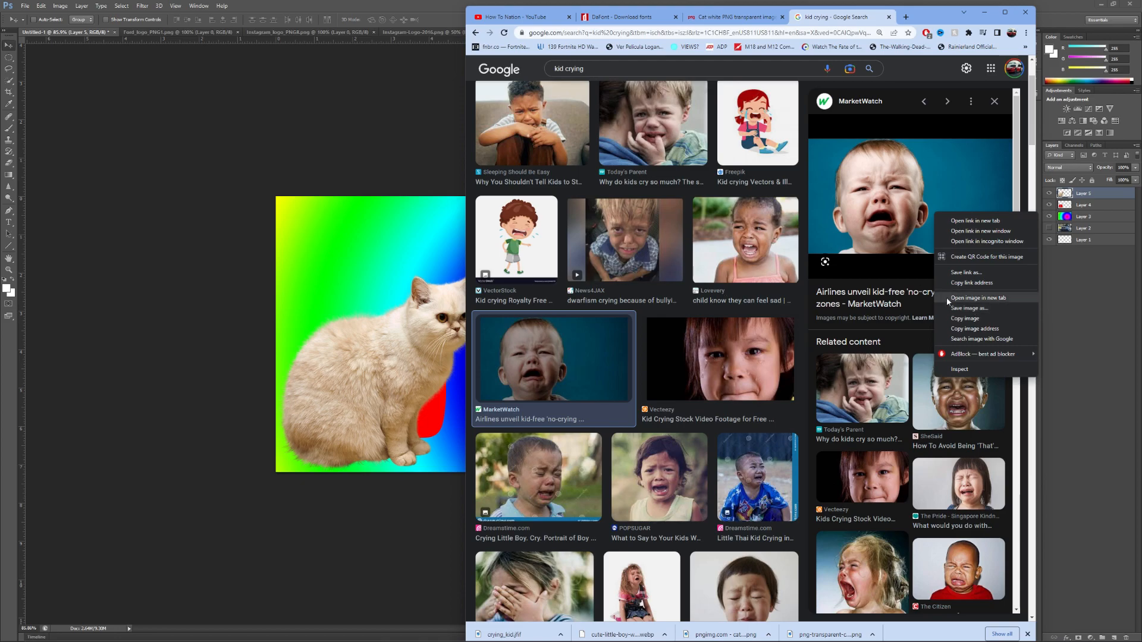
{"action": "left_click", "coordinate": [976, 309]}
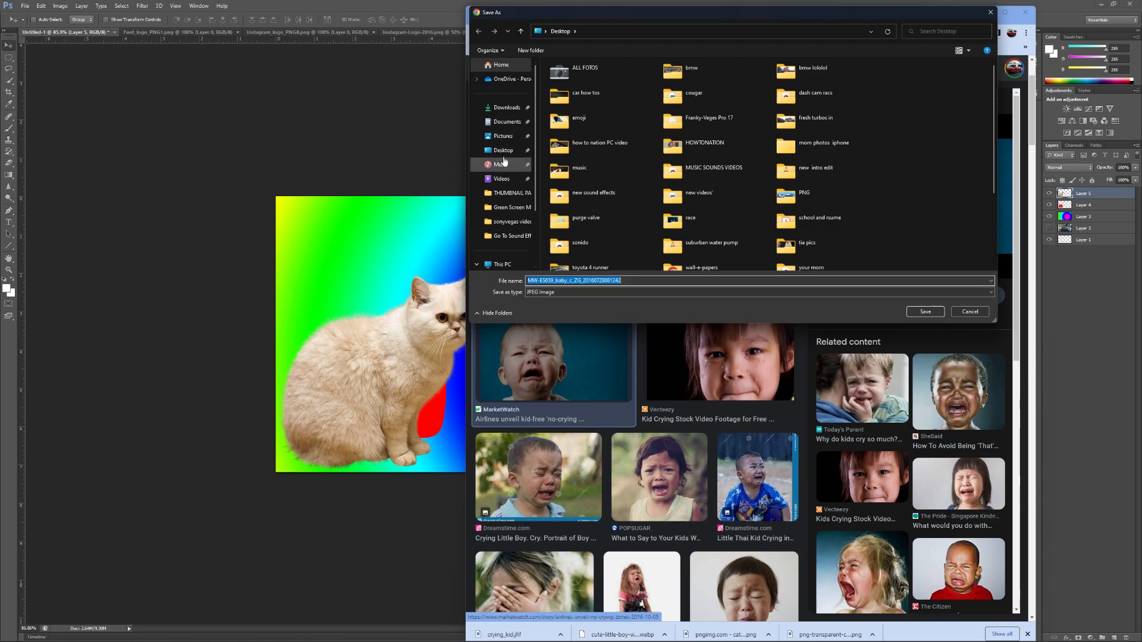
{"action": "left_click", "coordinate": [920, 312]}
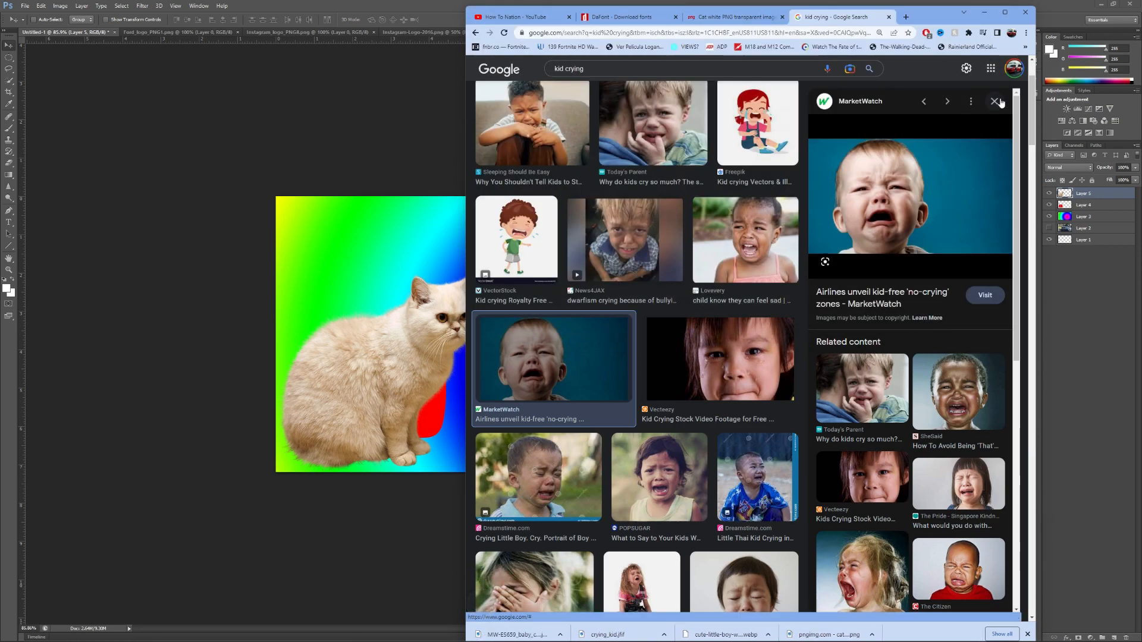
Minimize Chrome and open the saved crying baby JPEG from the desktop in Photoshop
{"action": "left_click", "coordinate": [984, 12]}
{"action": "left_click", "coordinate": [25, 5]}
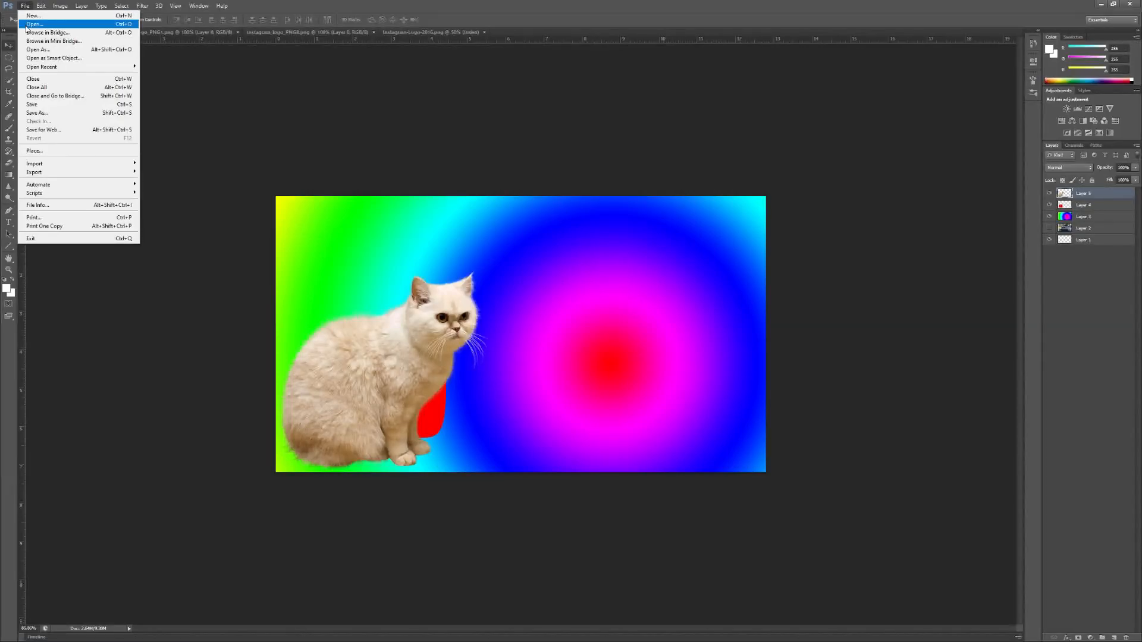
{"action": "left_click", "coordinate": [27, 25]}
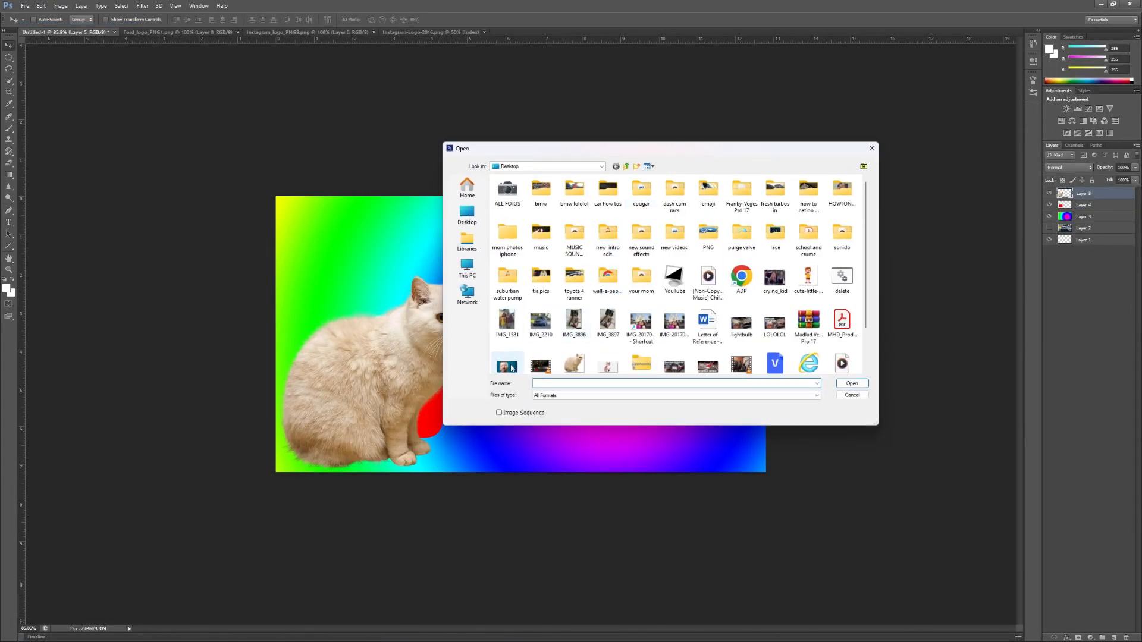
{"action": "left_click", "coordinate": [852, 383]}
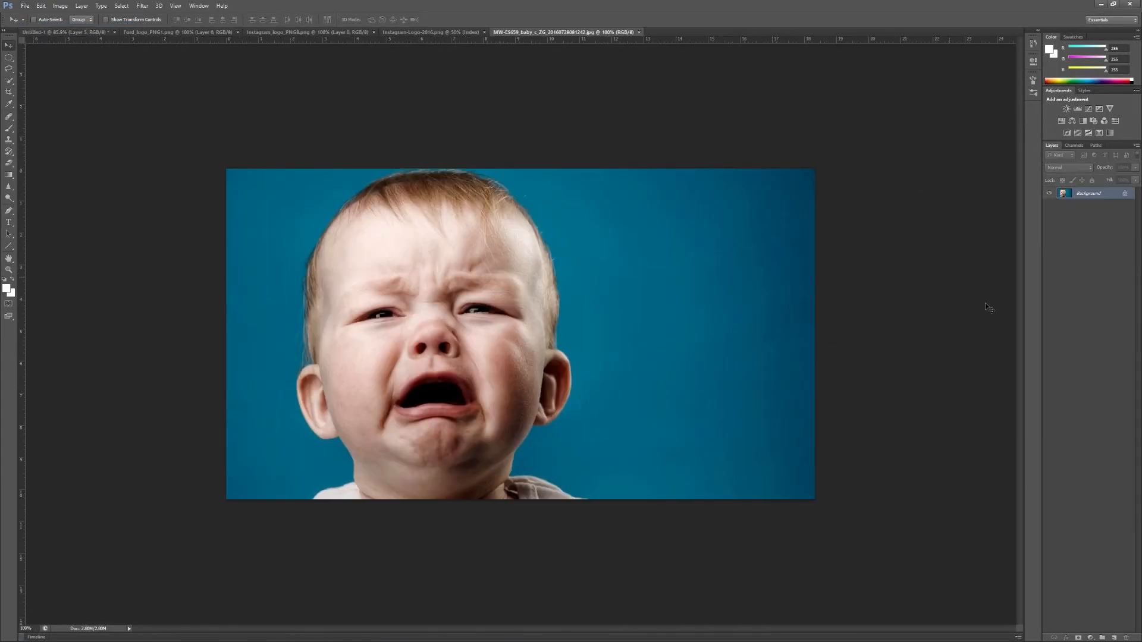
Convert the crying baby photo's locked Background into a regular layer with the default settings
{"action": "double_click", "coordinate": [1106, 196]}
{"action": "left_click", "coordinate": [503, 164]}
{"action": "double_click", "coordinate": [1099, 196]}
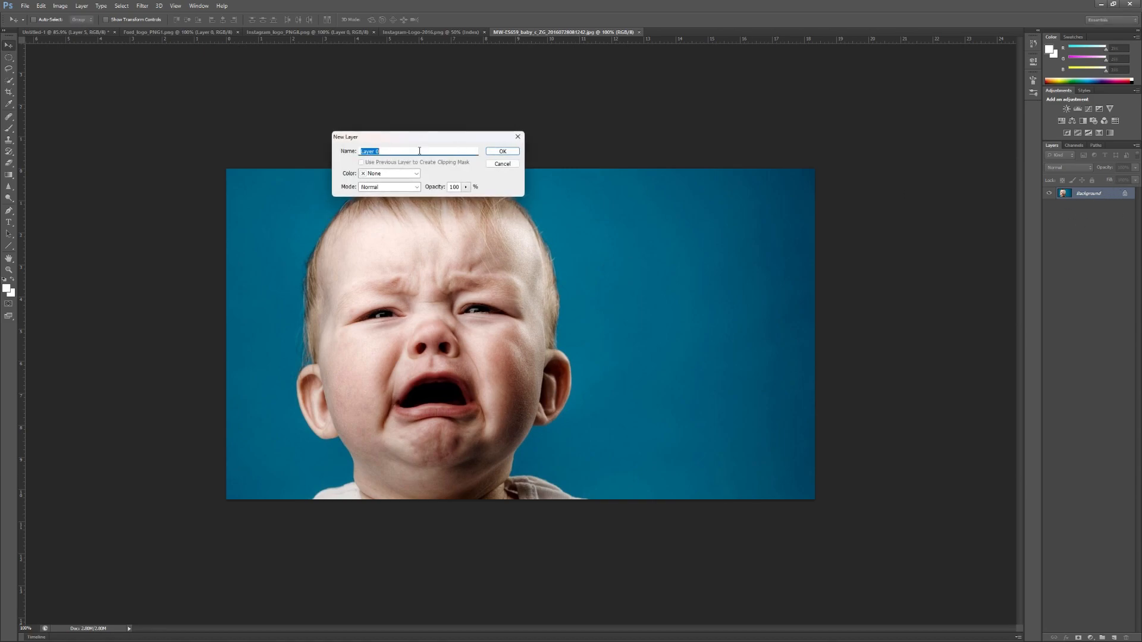
{"action": "left_click", "coordinate": [490, 154]}
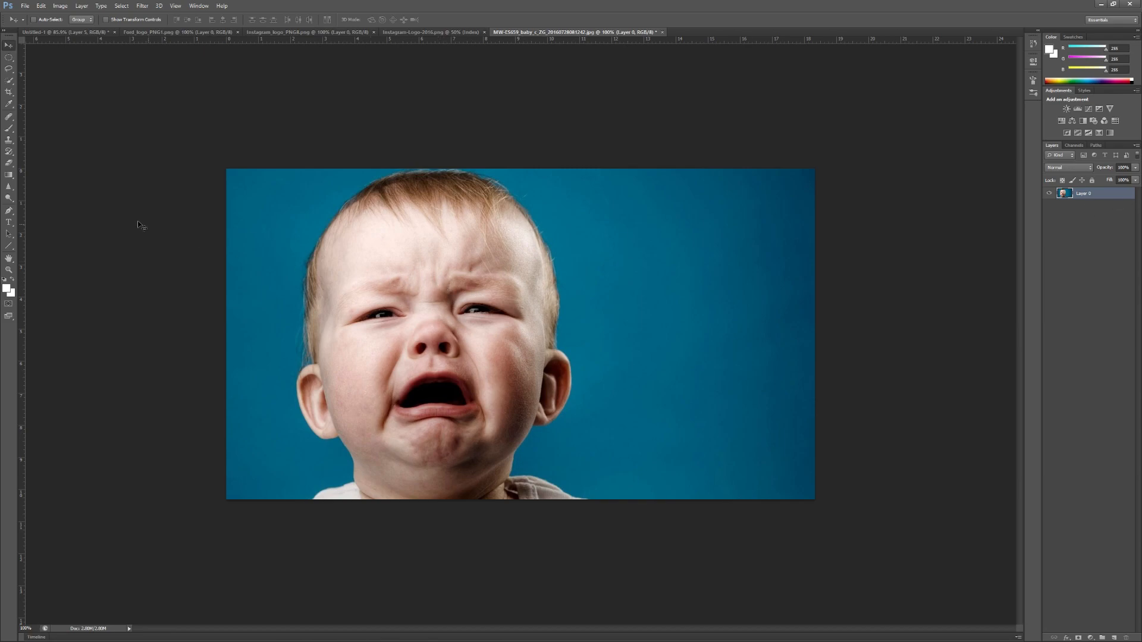
Select the blue background around the crying baby with the Quick Selection tool, delete it, and clear the selection
{"action": "left_click", "coordinate": [9, 82]}
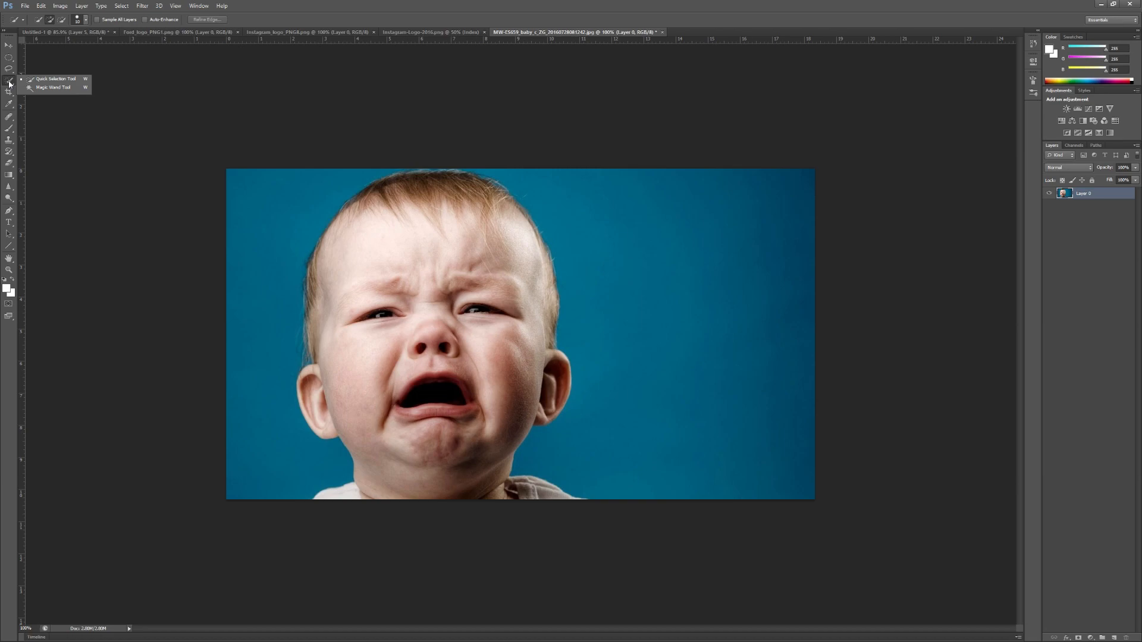
{"action": "left_click", "coordinate": [34, 81]}
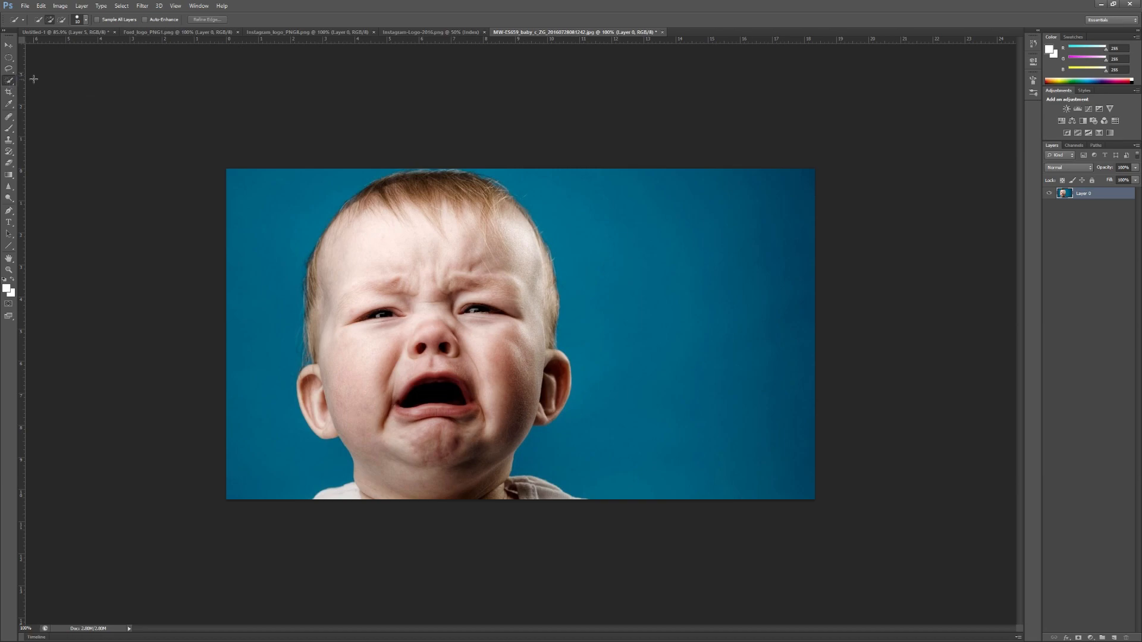
{"action": "mouse_move", "coordinate": [620, 411]}
{"action": "left_mouse_down"}
{"action": "mouse_move", "coordinate": [645, 390]}
{"action": "mouse_move", "coordinate": [651, 362]}
{"action": "mouse_move", "coordinate": [616, 321]}
{"action": "mouse_move", "coordinate": [612, 278]}
{"action": "mouse_move", "coordinate": [658, 242]}
{"action": "left_mouse_up"}
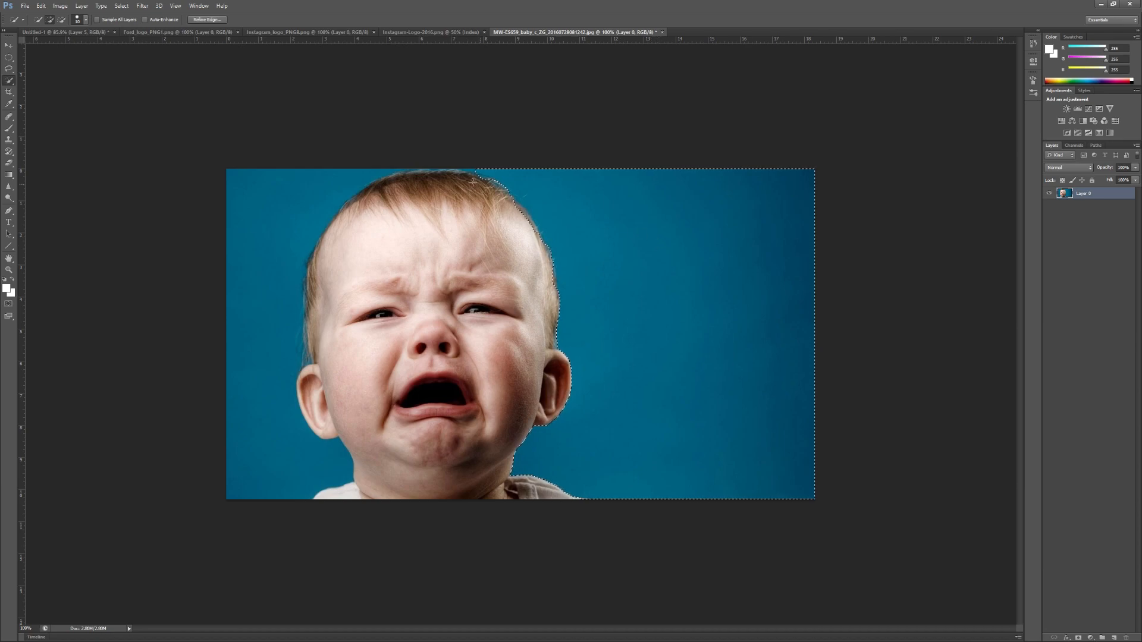
{"action": "mouse_move", "coordinate": [348, 173]}
{"action": "left_mouse_down"}
{"action": "mouse_move", "coordinate": [281, 210]}
{"action": "mouse_move", "coordinate": [262, 250]}
{"action": "mouse_move", "coordinate": [272, 332]}
{"action": "left_mouse_up"}
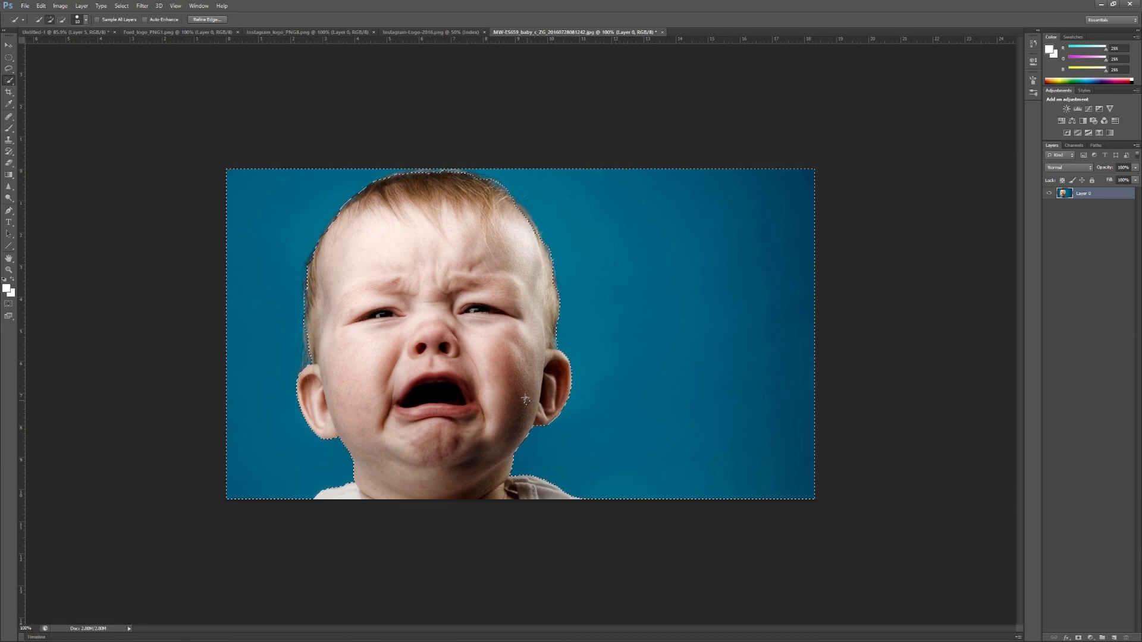
{"action": "left_click_drag", "start_coordinate": [527, 400], "coordinate": [539, 369]}
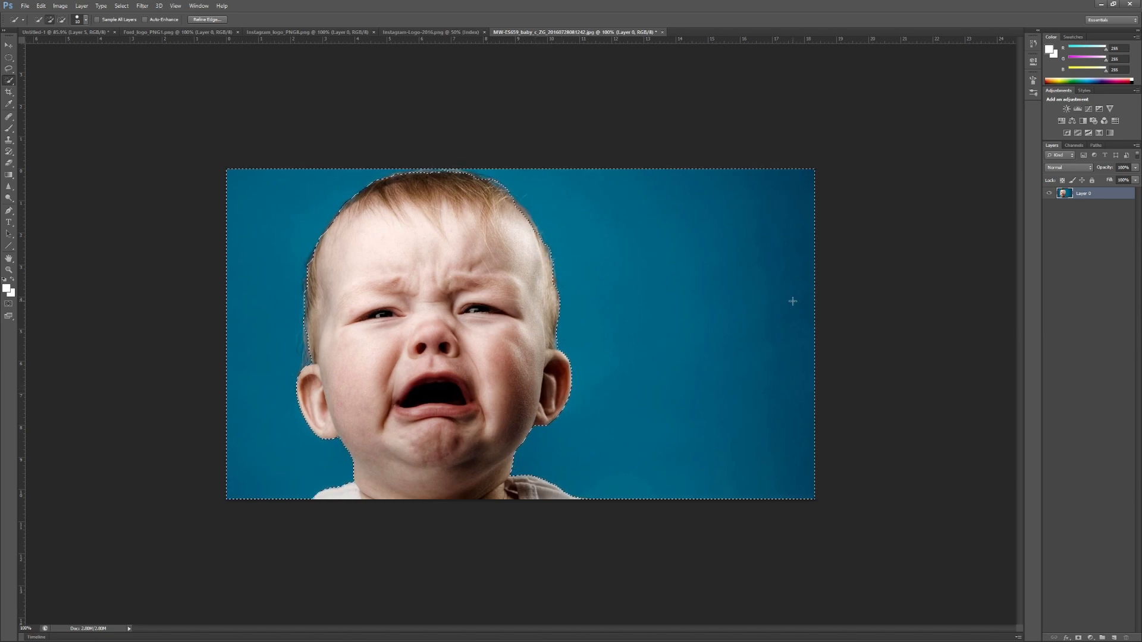
{"action": "key", "text": "Delete"}
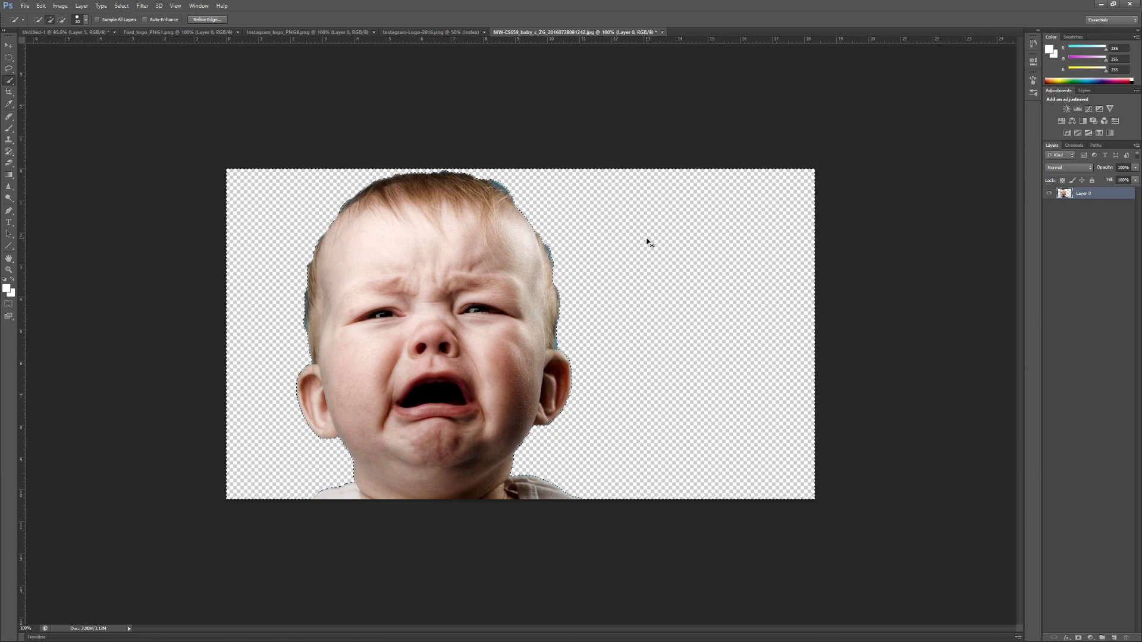
{"action": "key", "text": "ctrl+d"}
Copy the cut-out baby into the thumbnail document and close the baby photo without saving its changes
{"action": "key", "text": "v"}
{"action": "left_click_drag", "start_coordinate": [551, 36], "coordinate": [661, 100]}
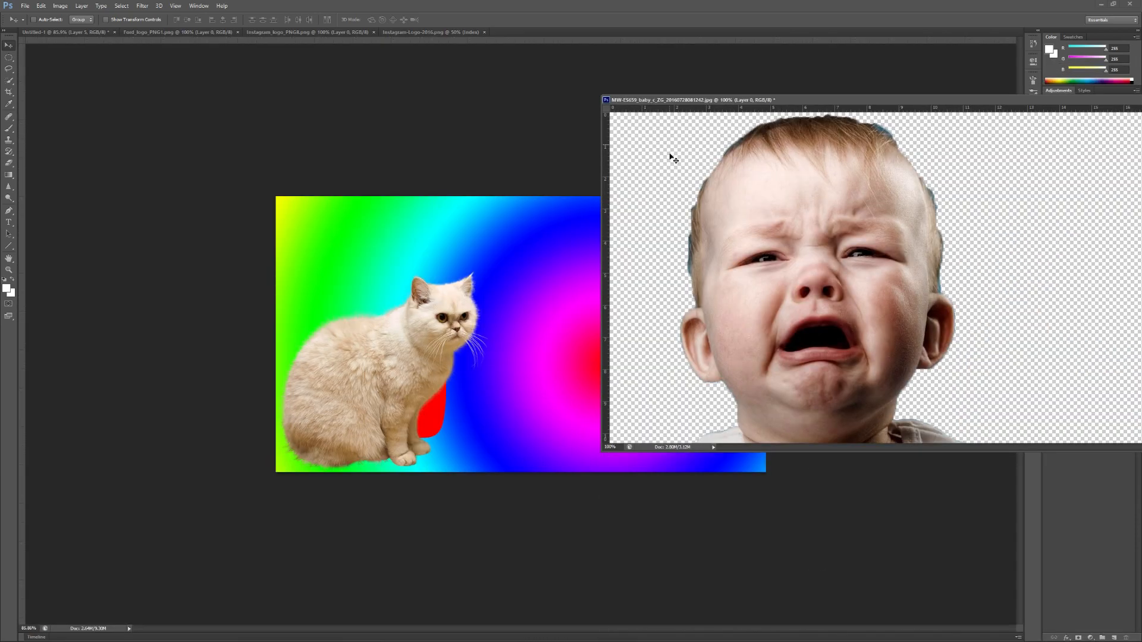
{"action": "left_click_drag", "start_coordinate": [725, 235], "coordinate": [511, 307]}
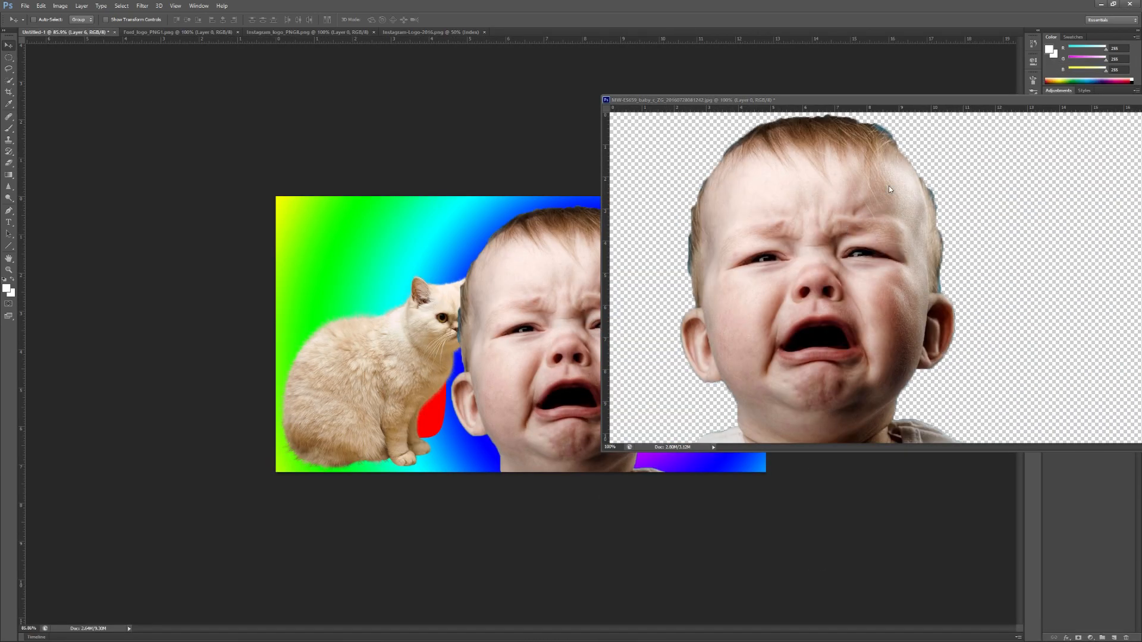
{"action": "left_click_drag", "start_coordinate": [948, 103], "coordinate": [678, 148]}
{"action": "left_click", "coordinate": [922, 146]}
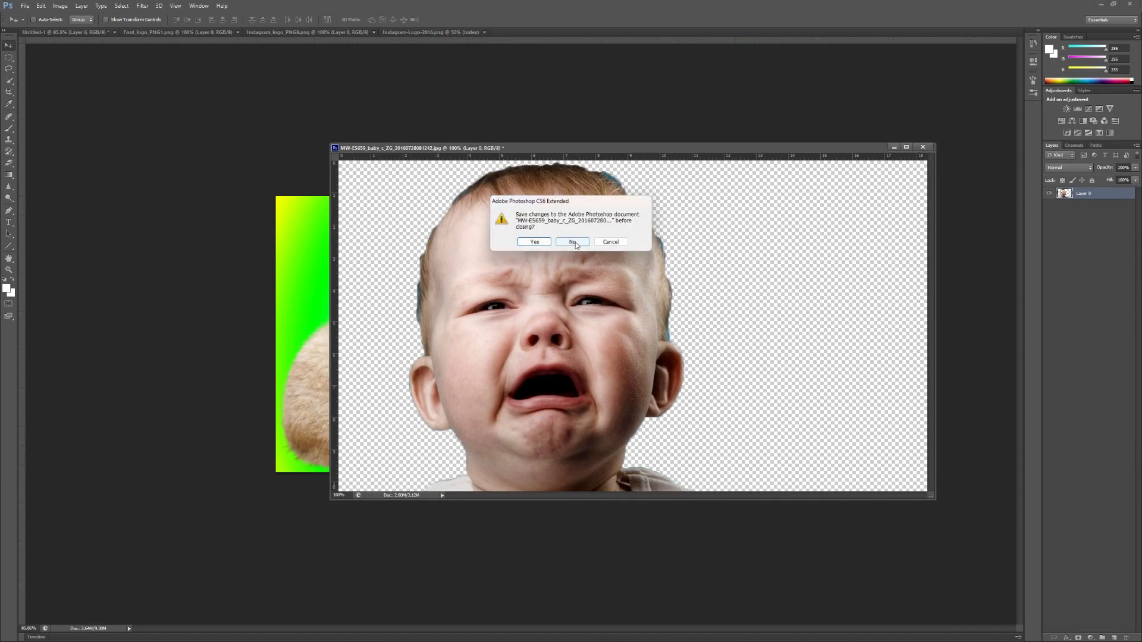
{"action": "left_click", "coordinate": [573, 245]}
Scale the baby down with Free Transform and place it in the lower-right corner of the thumbnail
{"action": "left_click_drag", "start_coordinate": [621, 330], "coordinate": [654, 331]}
{"action": "key", "text": "ctrl+t"}
{"action": "left_click_drag", "start_coordinate": [730, 206], "coordinate": [601, 352]}
{"action": "left_click_drag", "start_coordinate": [569, 425], "coordinate": [726, 409]}
{"action": "left_click", "coordinate": [448, 19]}
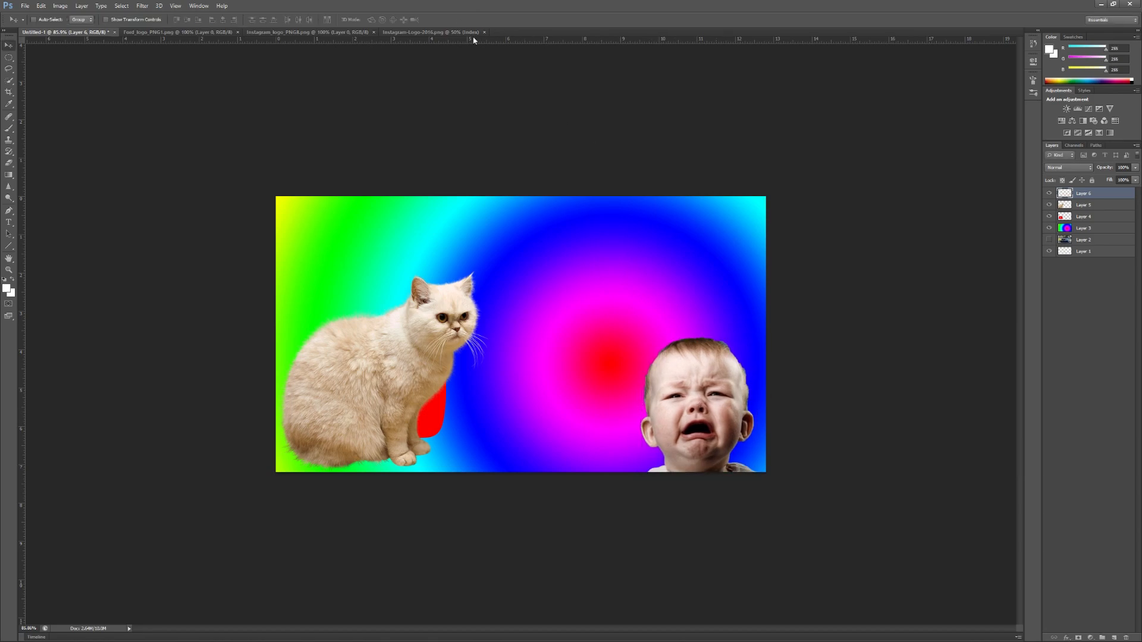
{"action": "mouse_move", "coordinate": [715, 370]}
{"action": "left_mouse_down"}
{"action": "mouse_move", "coordinate": [701, 333]}
{"action": "mouse_move", "coordinate": [721, 367]}
{"action": "left_mouse_up"}
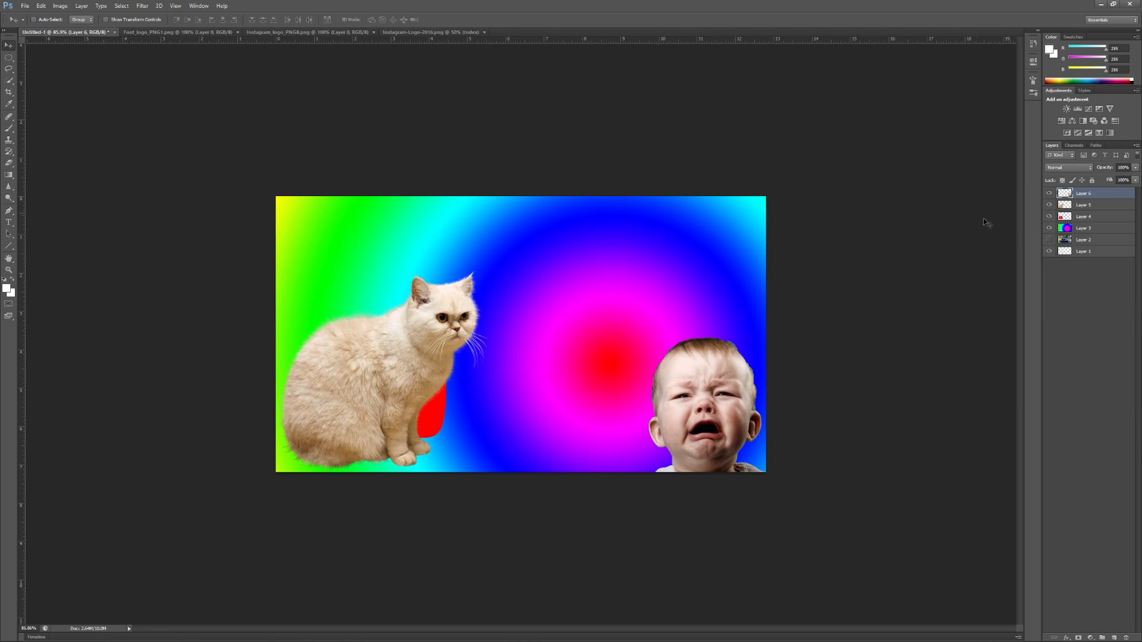
Move the cat to the upper middle and the YouTube logo to the lower-left corner, then make Layer 2 visible
{"action": "left_click", "coordinate": [1083, 205]}
{"action": "left_click_drag", "start_coordinate": [459, 309], "coordinate": [639, 234]}
{"action": "left_click", "coordinate": [1100, 217]}
{"action": "left_click_drag", "start_coordinate": [430, 359], "coordinate": [421, 384]}
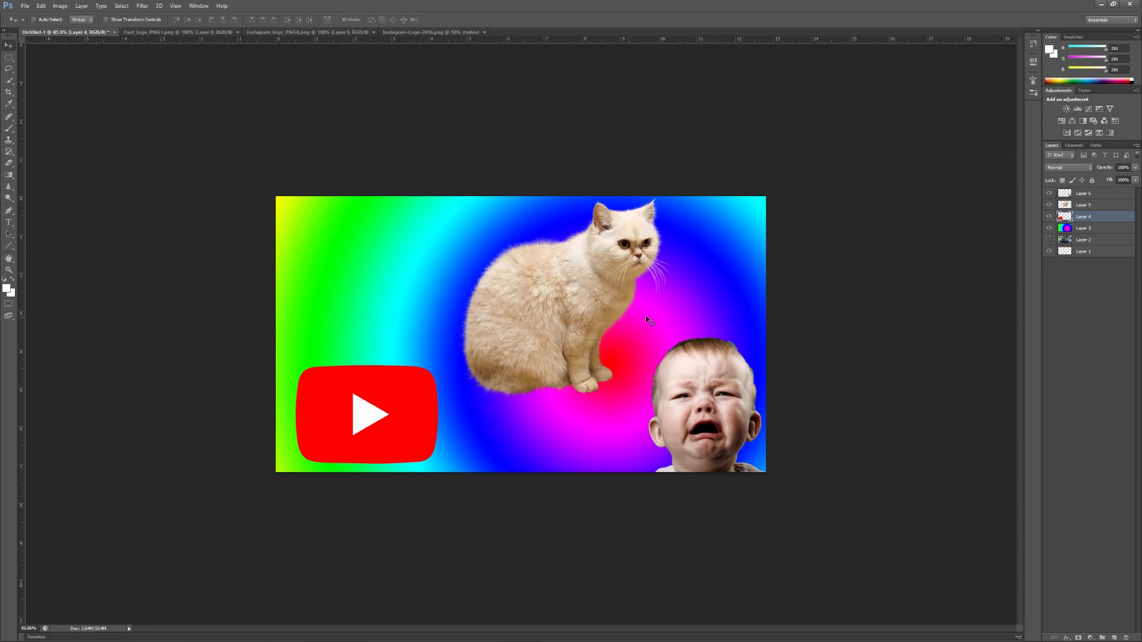
{"action": "left_click_drag", "start_coordinate": [1054, 244], "coordinate": [1099, 244]}
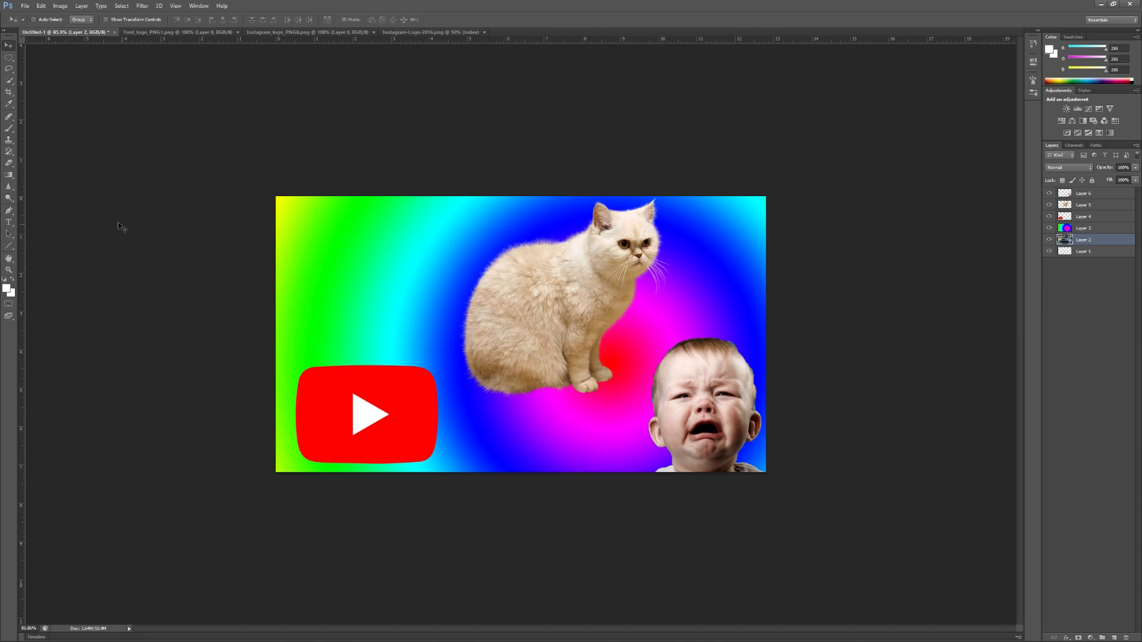
Start a horizontal text line with the Type tool in the upper part of the canvas, above the YouTube logo
{"action": "left_click", "coordinate": [8, 223]}
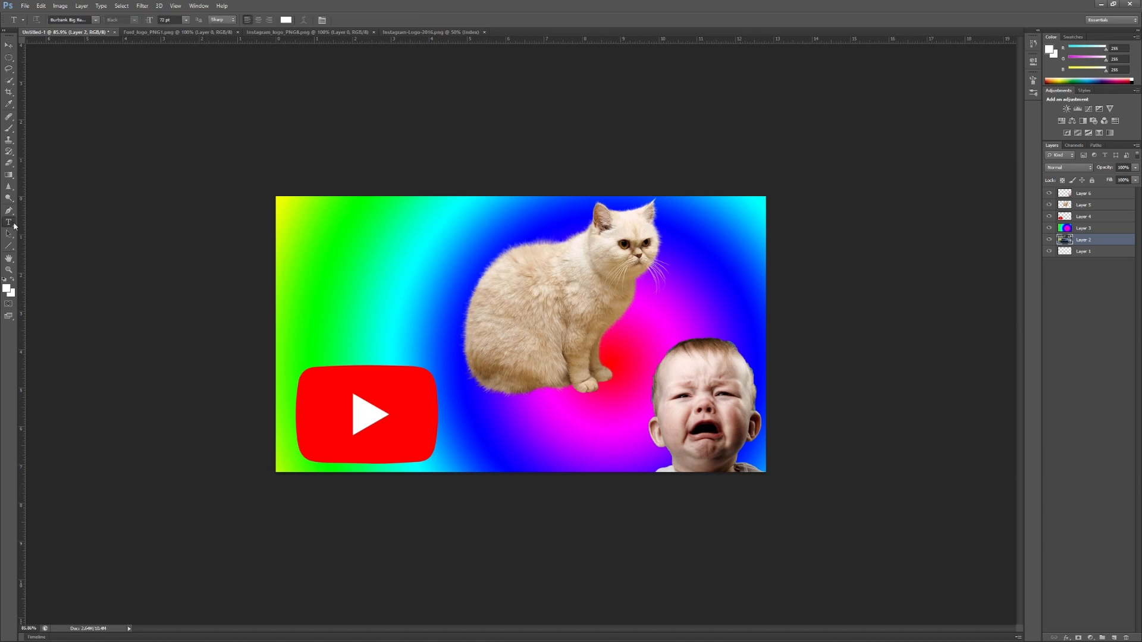
{"action": "left_click", "coordinate": [483, 262]}
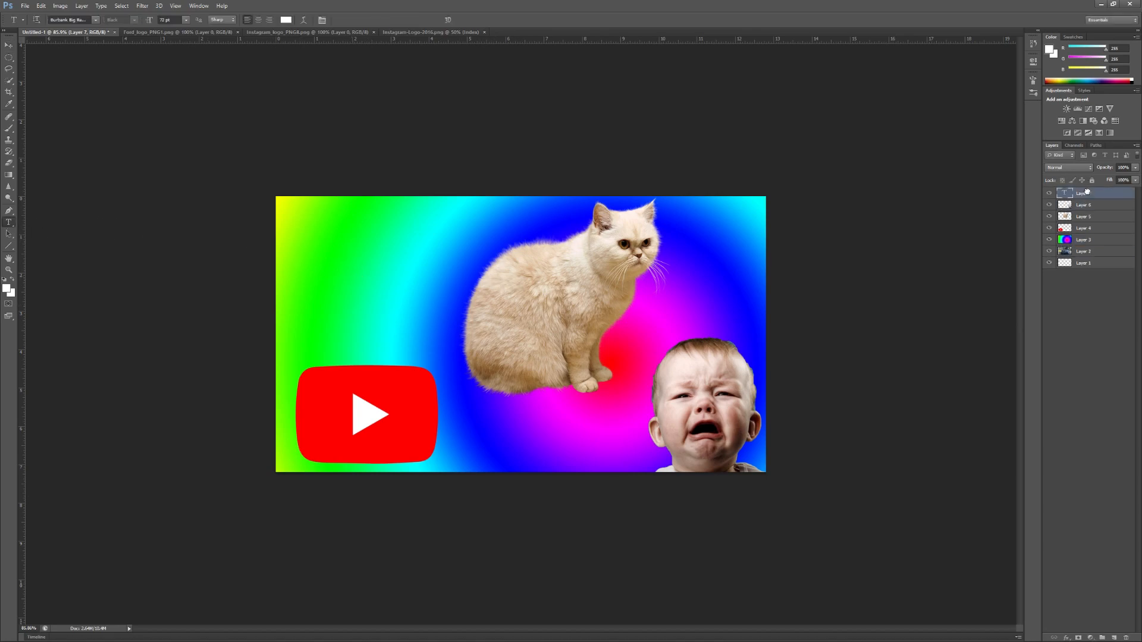
{"action": "left_click", "coordinate": [396, 266]}
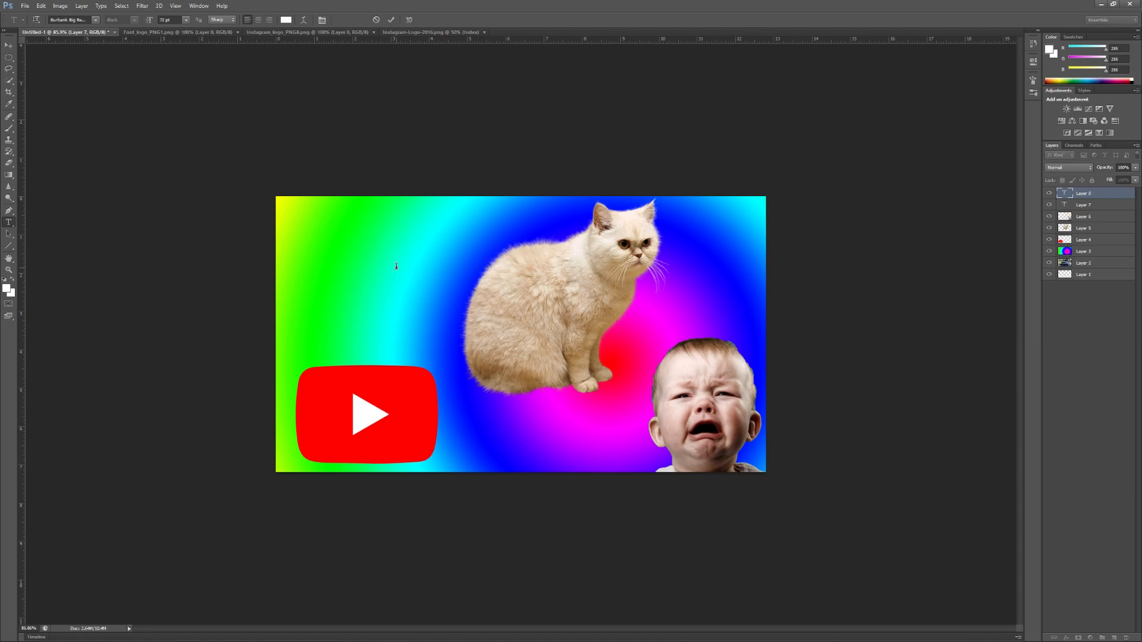
{"action": "type", "text": "HOW TO"}
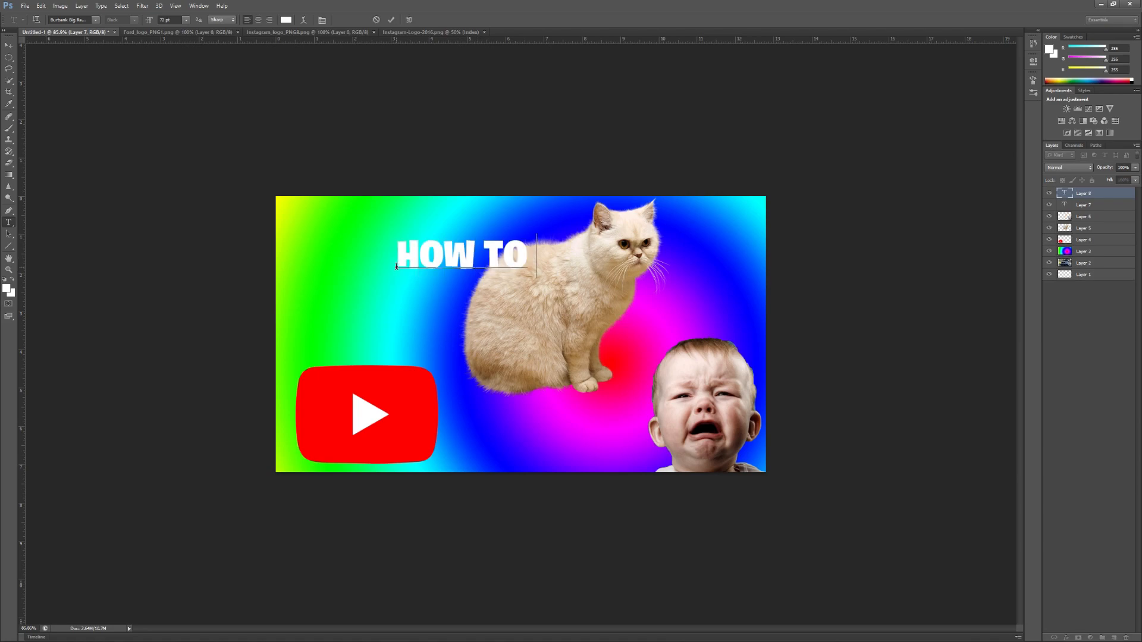
{"action": "type", "text": " TAKE CAR"}
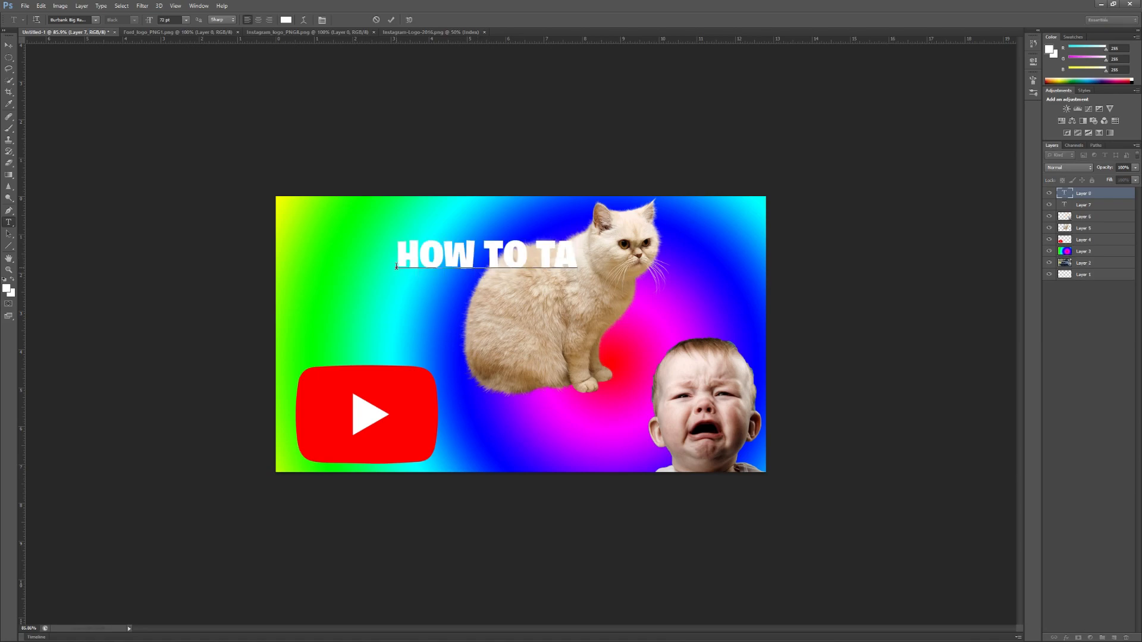
{"action": "key", "text": "BackSpace"}
{"action": "key", "text": "BackSpace"}
{"action": "key", "text": "BackSpace"}
{"action": "key", "text": "BackSpace"}
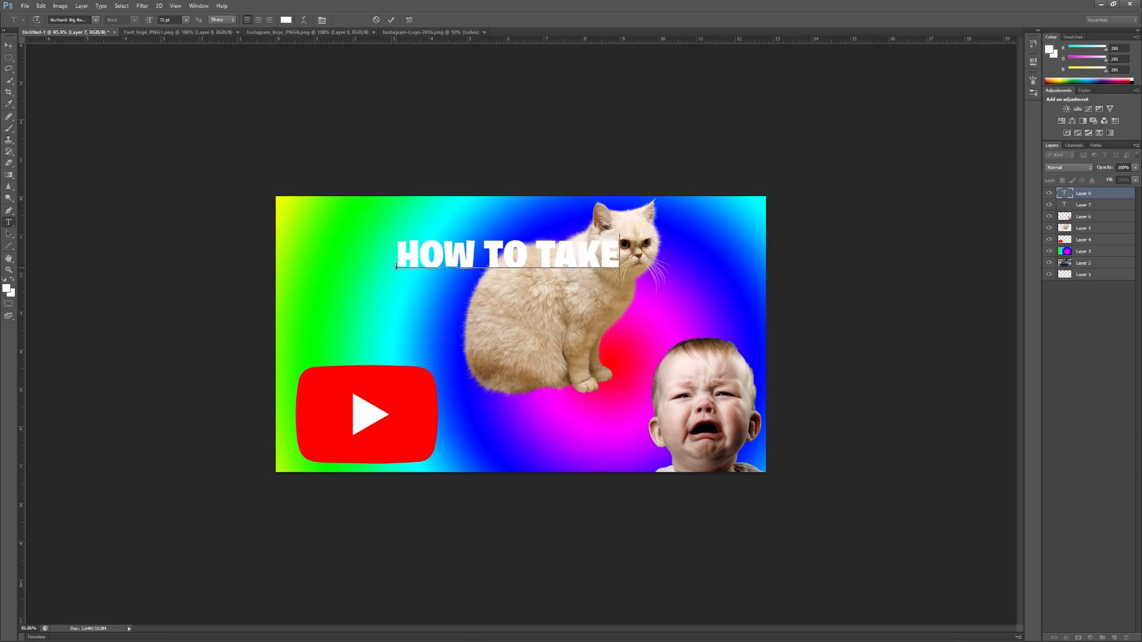
{"action": "key", "text": "ctrl+a"}
{"action": "key", "text": "BackSpace"}
Enter the title text "FIX A CAT" and move it to the upper-left corner of the thumbnail
{"action": "type", "text": "FI"}
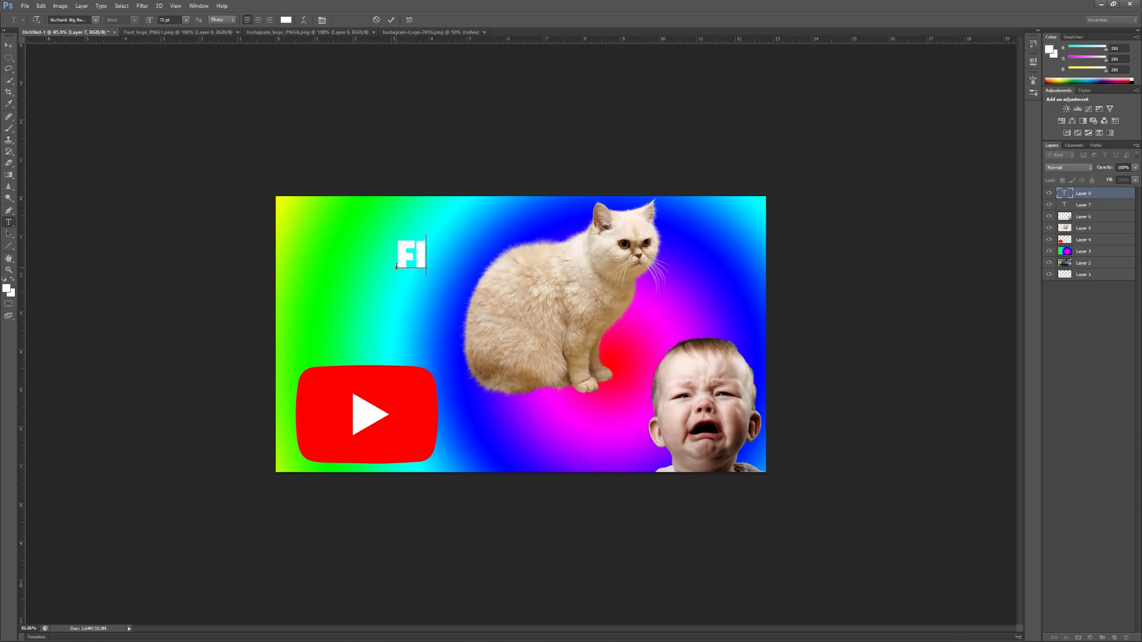
{"action": "type", "text": "X A CAT"}
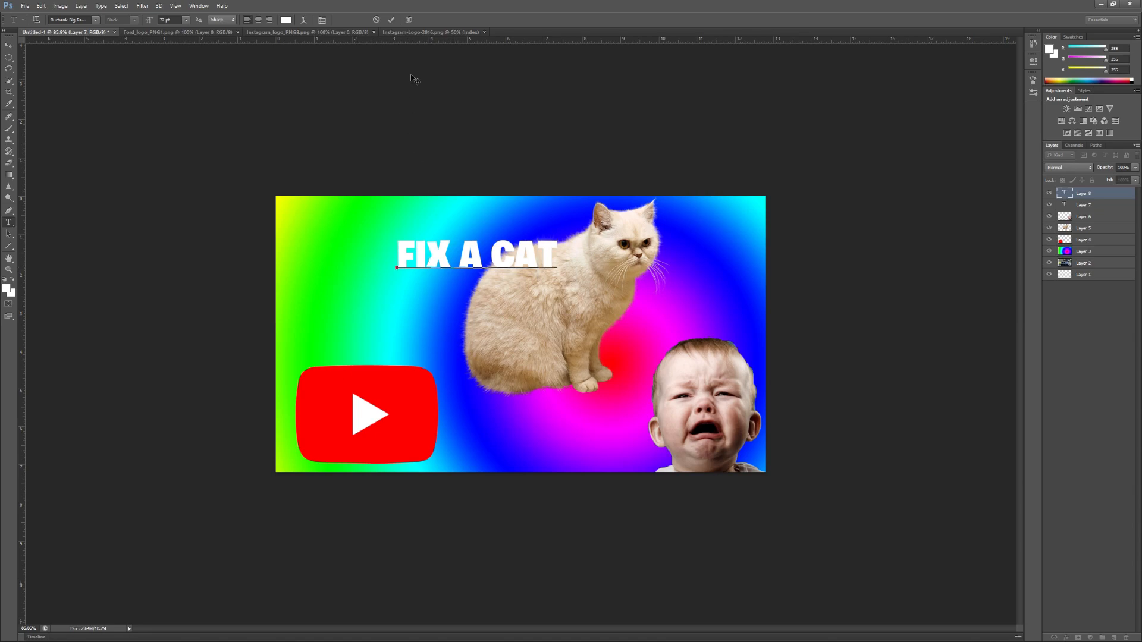
{"action": "left_click", "coordinate": [390, 20]}
{"action": "left_click", "coordinate": [9, 45]}
{"action": "left_click_drag", "start_coordinate": [442, 248], "coordinate": [344, 224]}
{"action": "left_click_drag", "start_coordinate": [387, 240], "coordinate": [347, 226]}
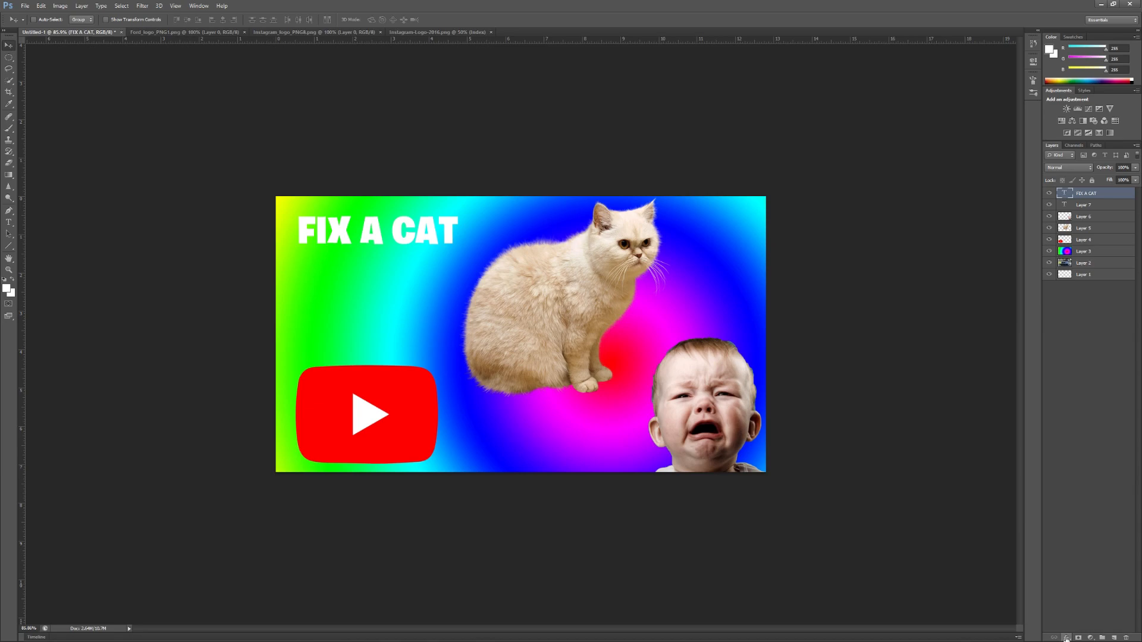
{"action": "left_click", "coordinate": [1065, 639]}
{"action": "left_click", "coordinate": [1077, 485]}
Change the font of the "FIX A CAT" title to Century
{"action": "key", "text": "t"}
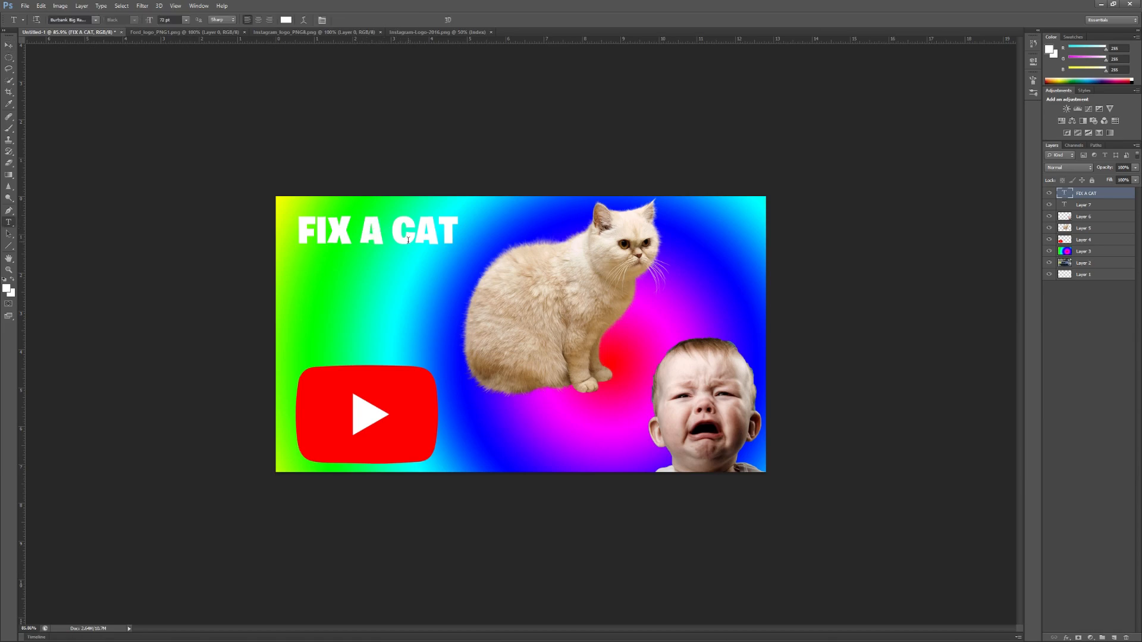
{"action": "left_click_drag", "start_coordinate": [458, 235], "coordinate": [189, 69]}
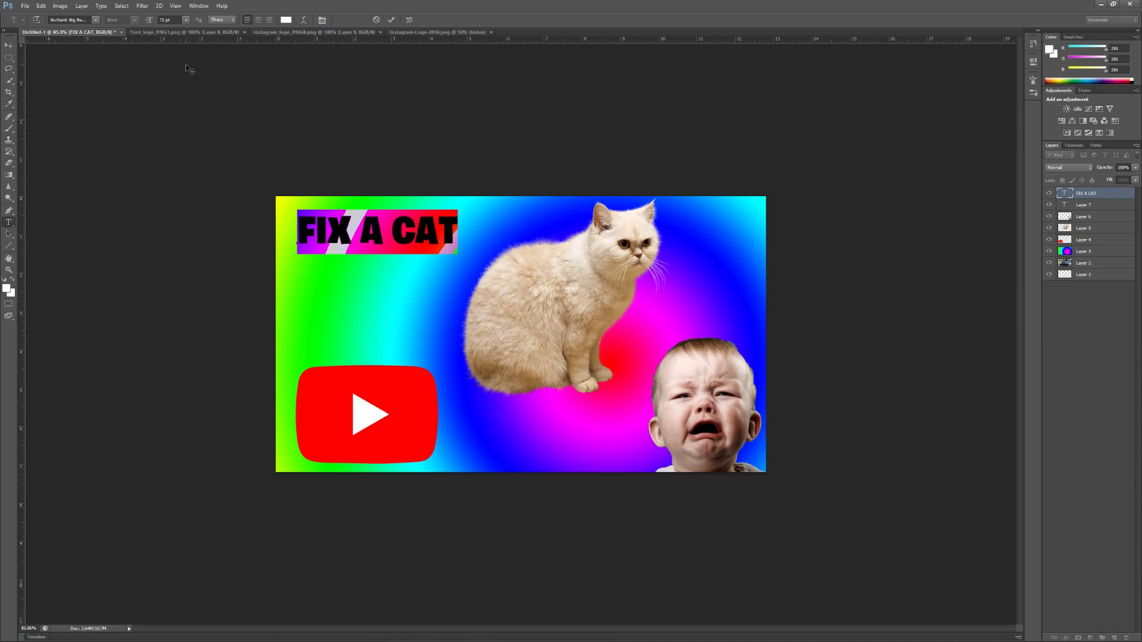
{"action": "left_click", "coordinate": [96, 19]}
{"action": "left_click", "coordinate": [143, 117]}
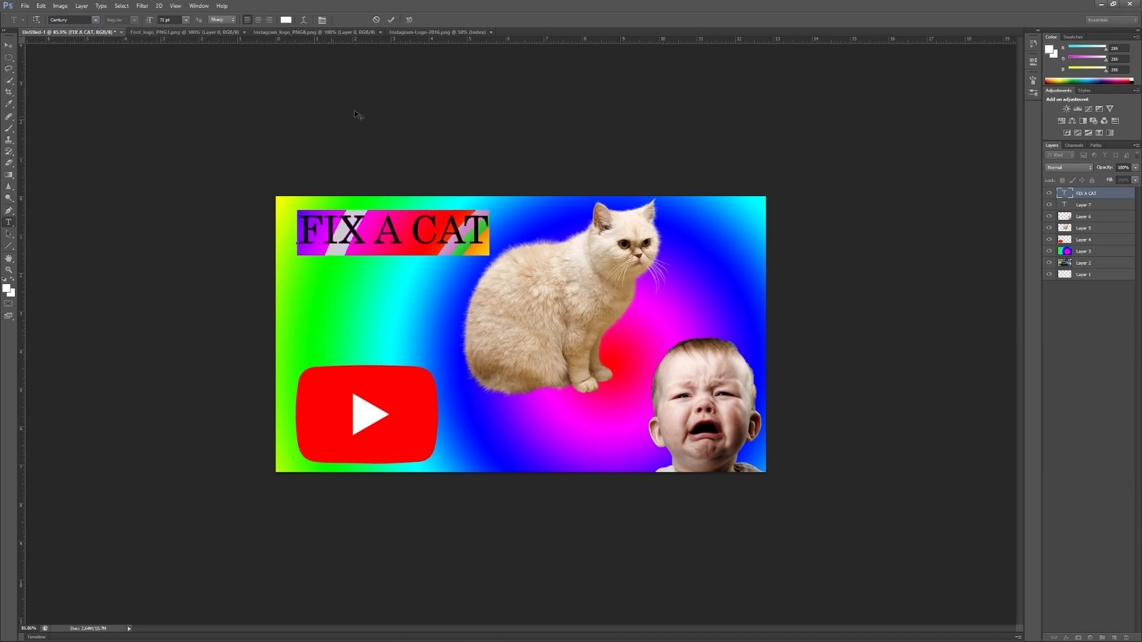
{"action": "left_click", "coordinate": [390, 20]}
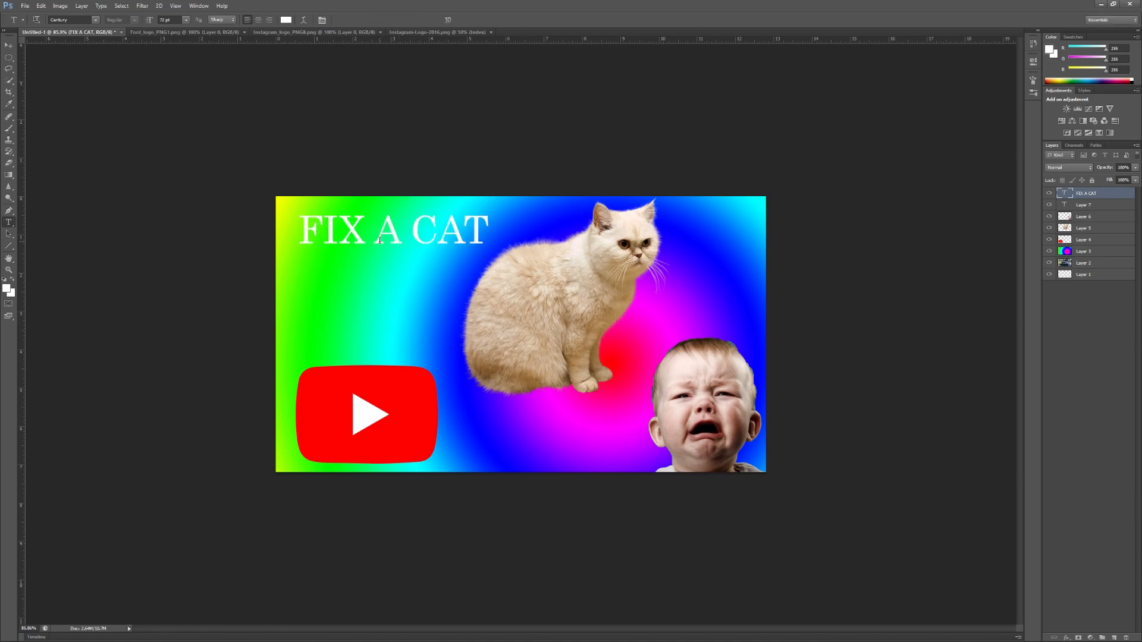
Change the font of the "FIX A CAT" title to American Captain
{"action": "left_click_drag", "start_coordinate": [477, 228], "coordinate": [298, 232]}
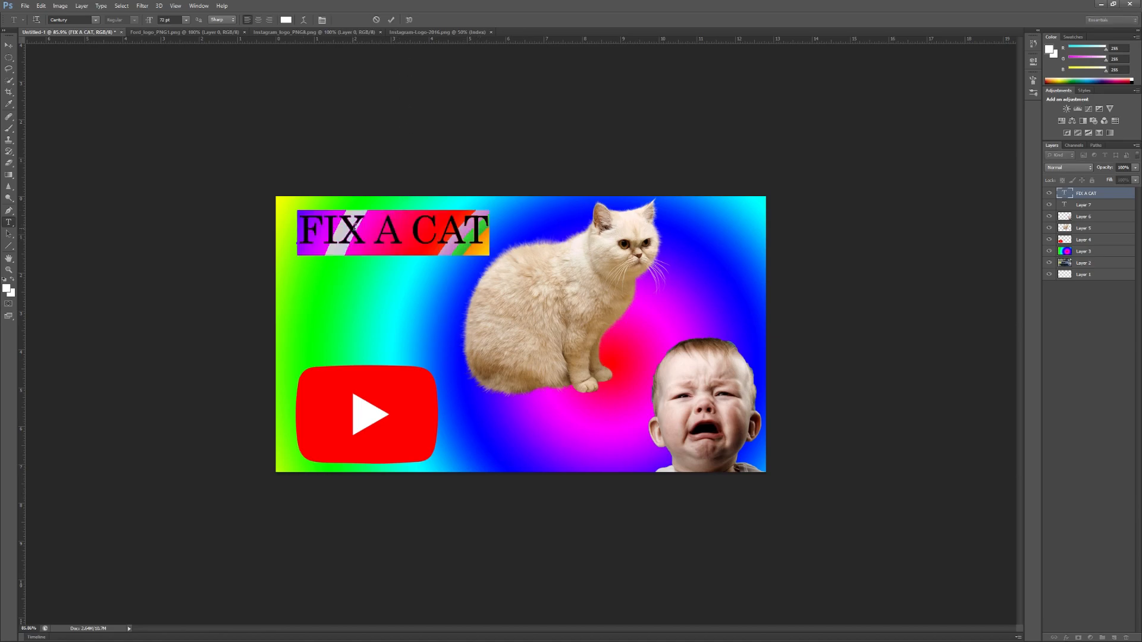
{"action": "left_click", "coordinate": [369, 230]}
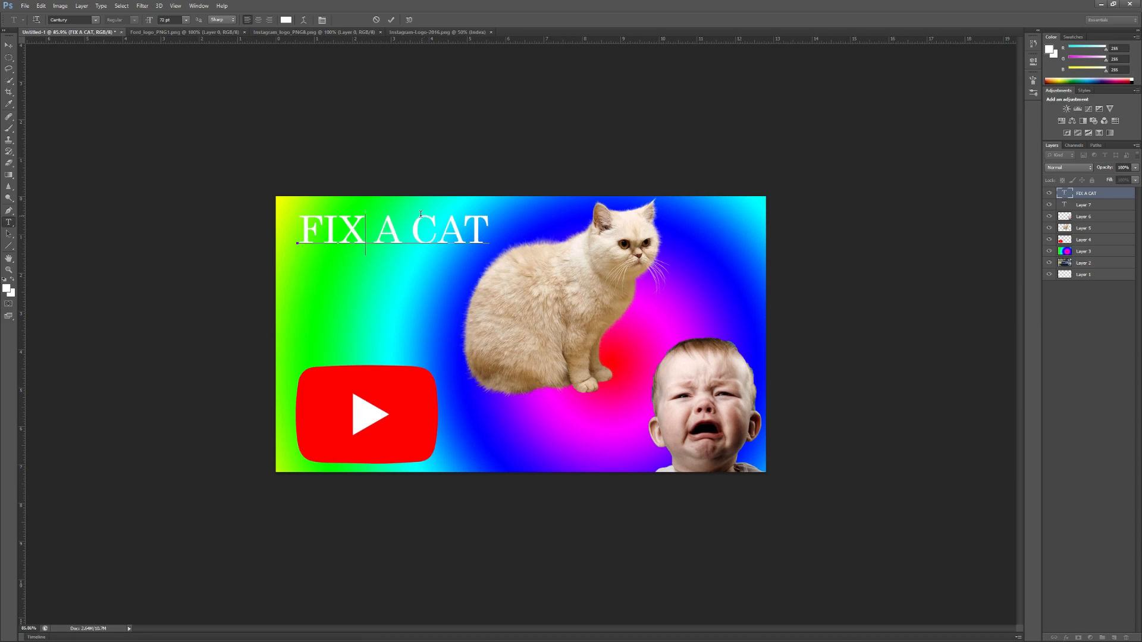
{"action": "left_click_drag", "start_coordinate": [483, 231], "coordinate": [298, 232]}
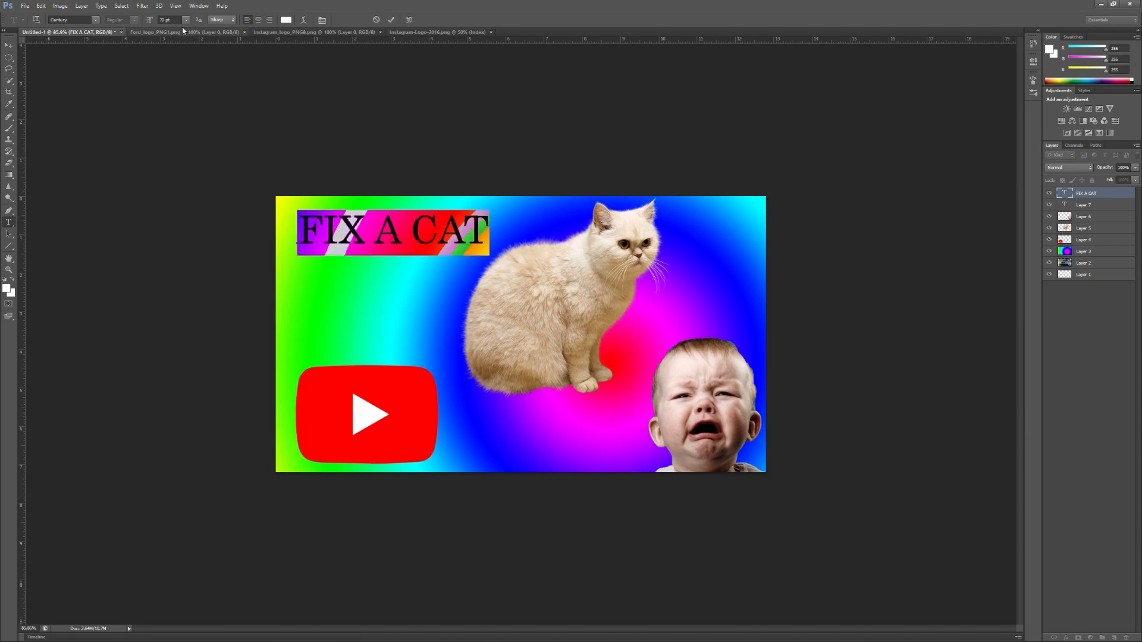
{"action": "left_click", "coordinate": [95, 19]}
{"action": "scroll", "coordinate": [107, 119], "scroll_direction": "up", "scroll_amount": 10}
{"action": "scroll", "coordinate": [141, 201], "scroll_direction": "up", "scroll_amount": 6}
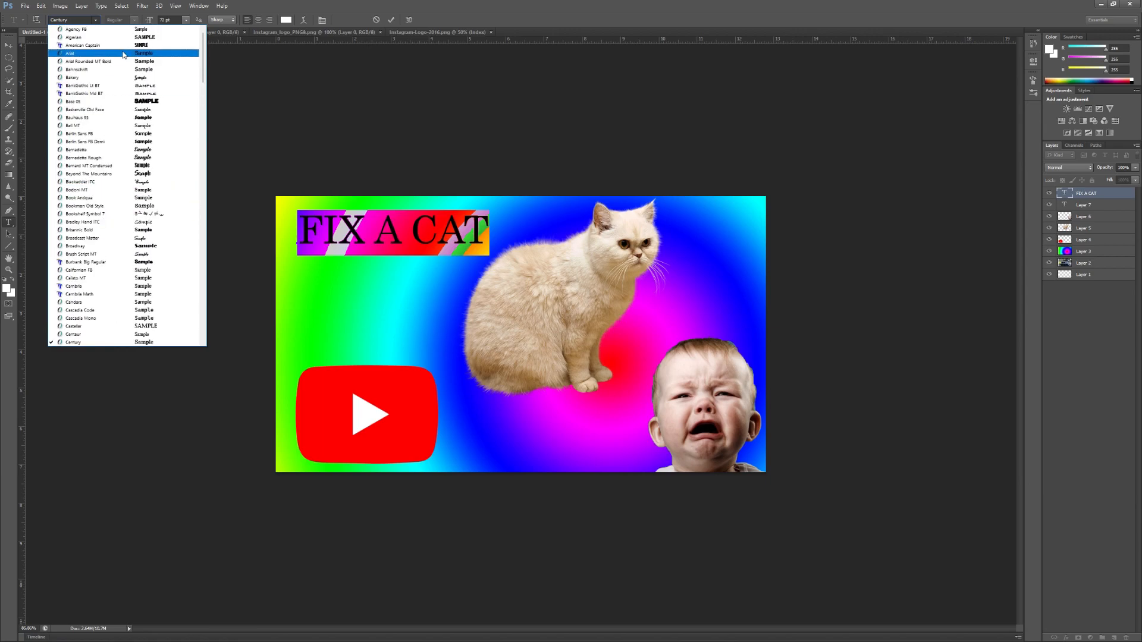
{"action": "left_click", "coordinate": [125, 47]}
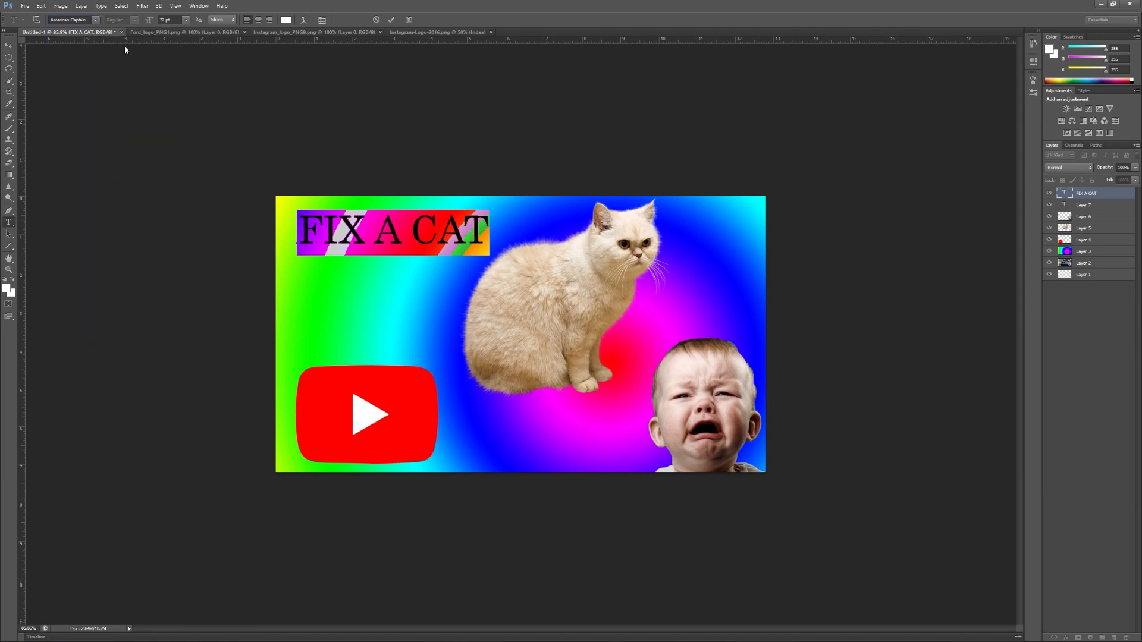
{"action": "left_click", "coordinate": [391, 19]}
Set the font of the "FIX A CAT" title back to Burbank Big Regular
{"action": "left_click_drag", "start_coordinate": [400, 229], "coordinate": [262, 225]}
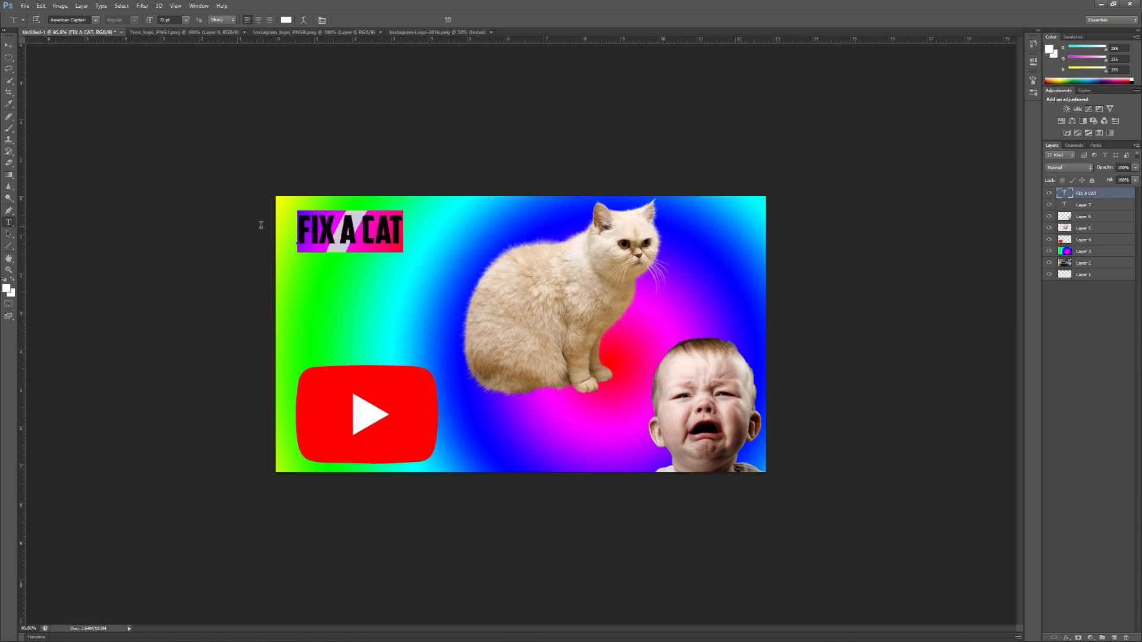
{"action": "left_click", "coordinate": [95, 20]}
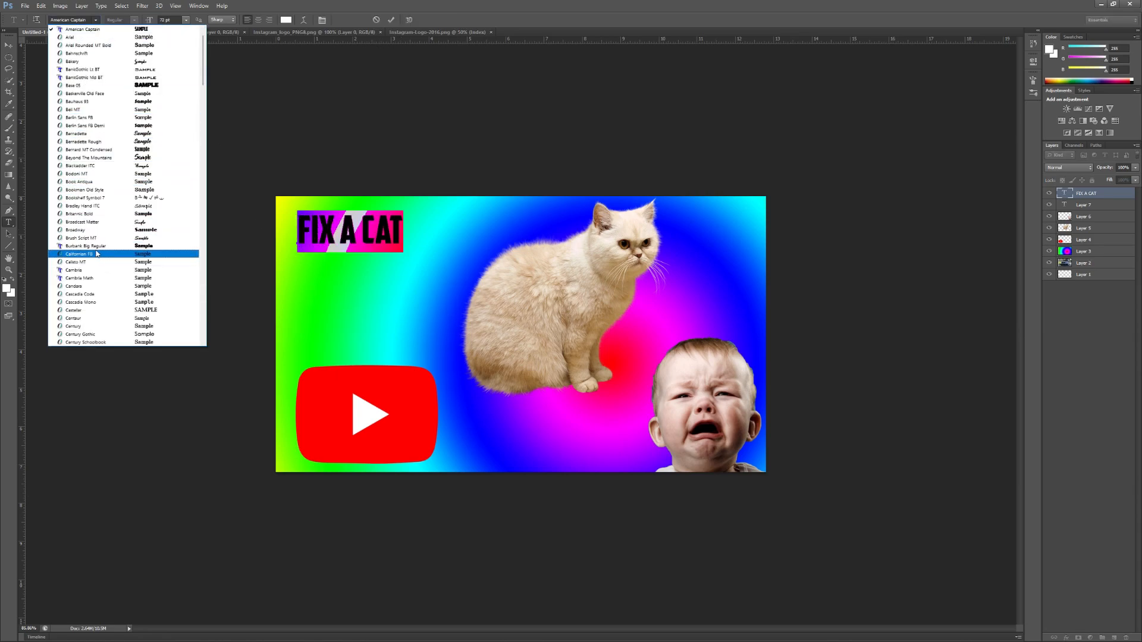
{"action": "left_click", "coordinate": [95, 246]}
{"action": "left_click", "coordinate": [391, 20]}
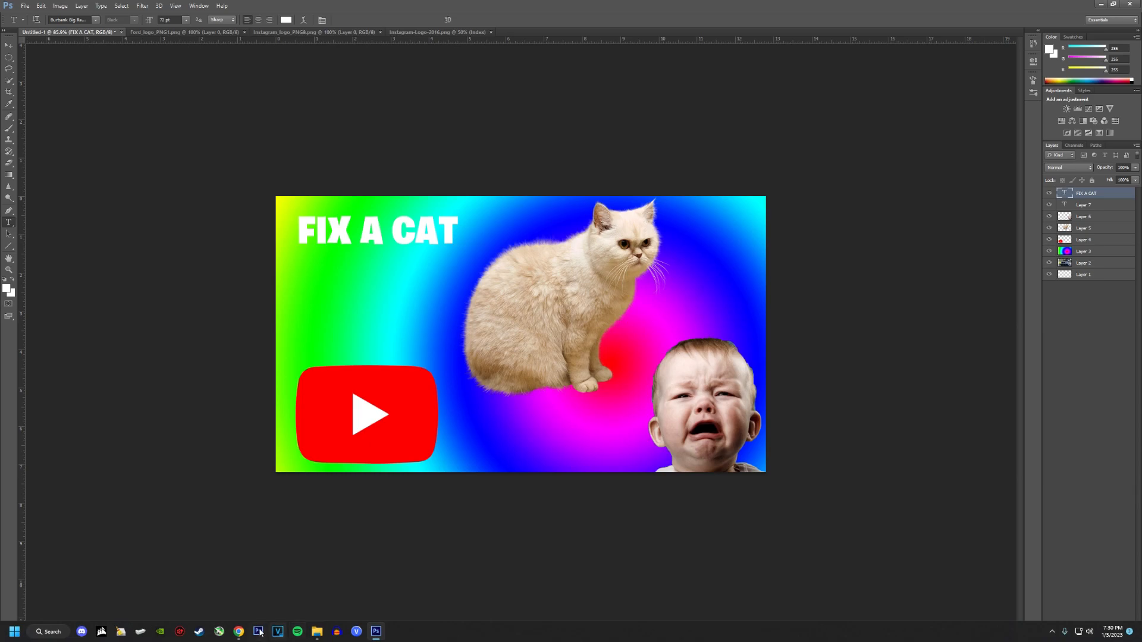
Switch to Chrome and bring up the DaFont site with its downloadable fonts
{"action": "left_click", "coordinate": [239, 637]}
{"action": "left_click", "coordinate": [620, 17]}
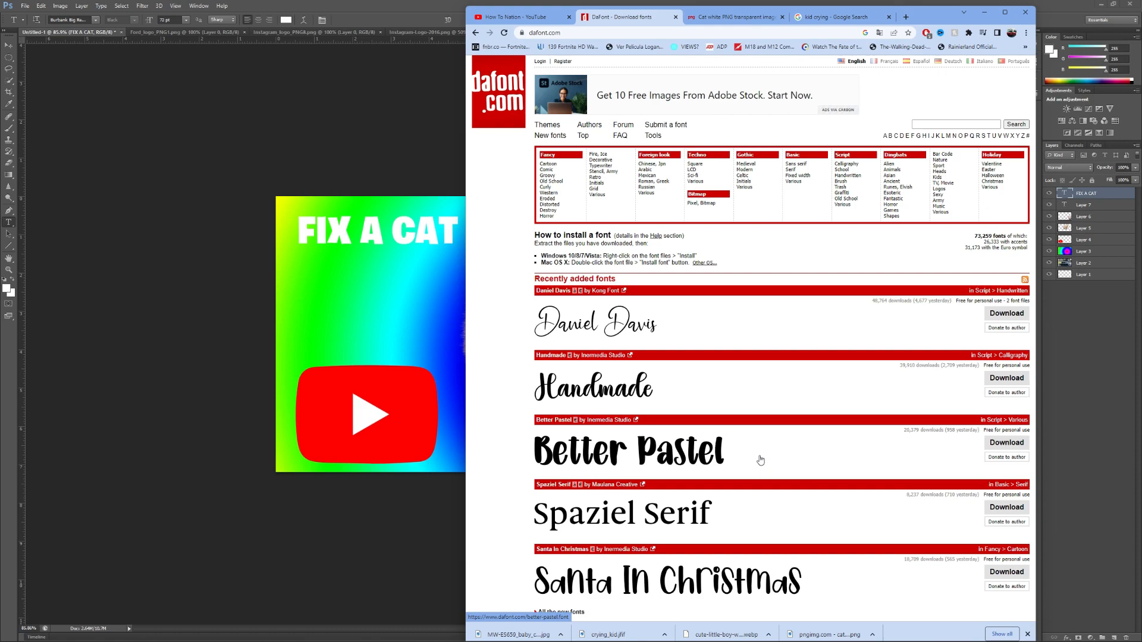
Download the Better Pastel font from DaFont and switch back to Photoshop
{"action": "left_click", "coordinate": [1006, 442]}
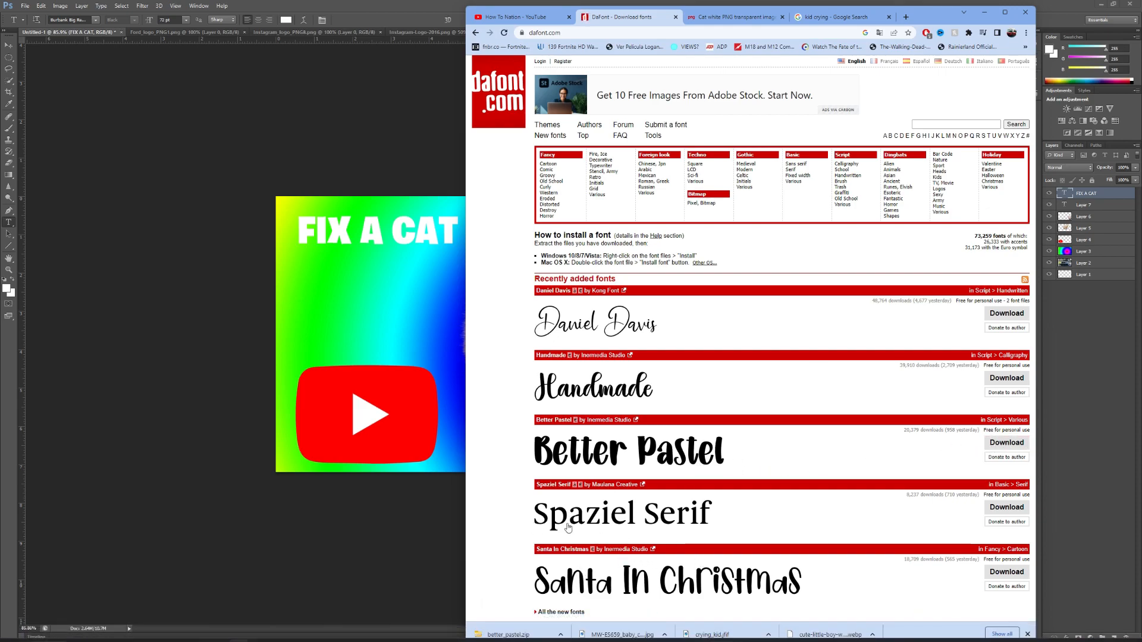
{"action": "left_click", "coordinate": [984, 12]}
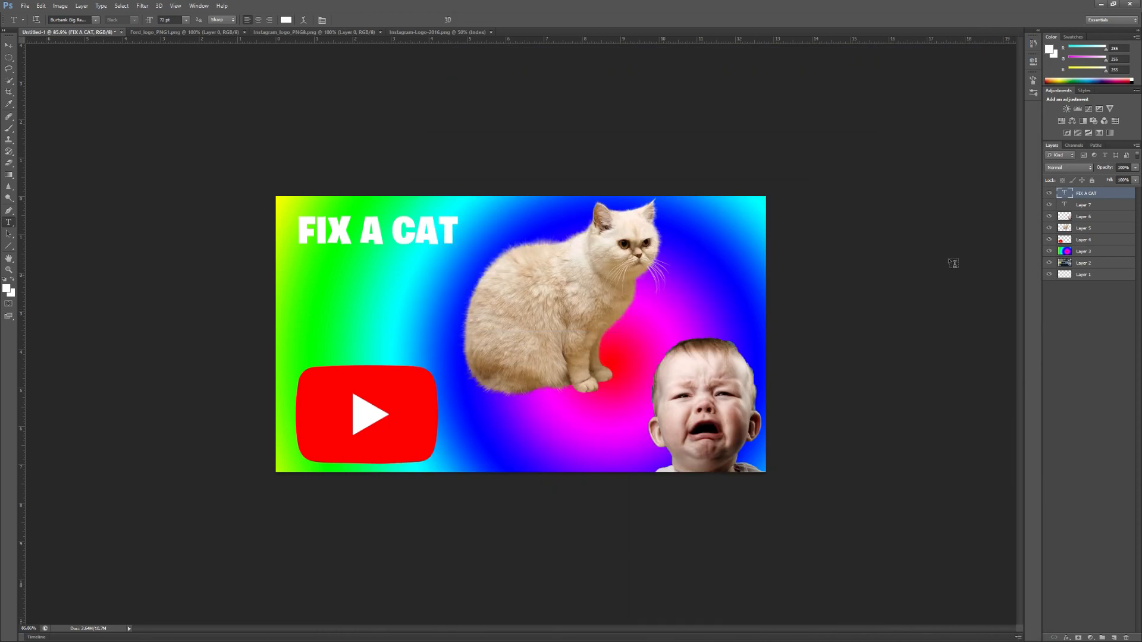
{"action": "left_click", "coordinate": [94, 20]}
{"action": "left_click", "coordinate": [94, 22]}
Add a drop shadow to the "FIX A CAT" title, with increased distance and a 24% spread
{"action": "left_click", "coordinate": [1067, 638]}
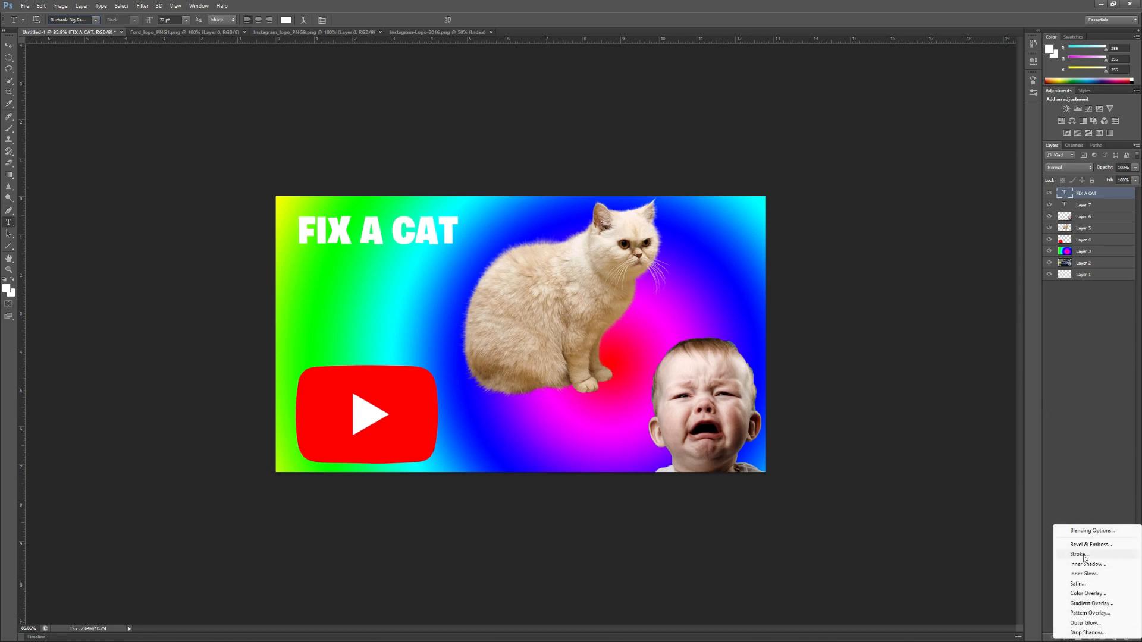
{"action": "left_click", "coordinate": [989, 544]}
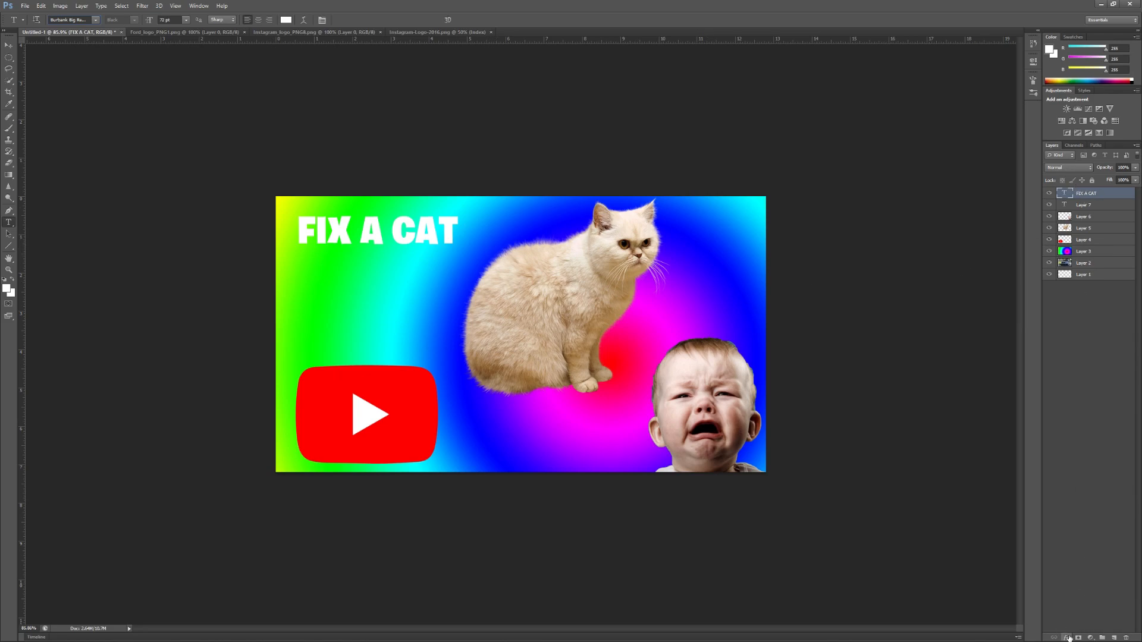
{"action": "left_click", "coordinate": [1069, 638]}
{"action": "left_click", "coordinate": [1080, 529]}
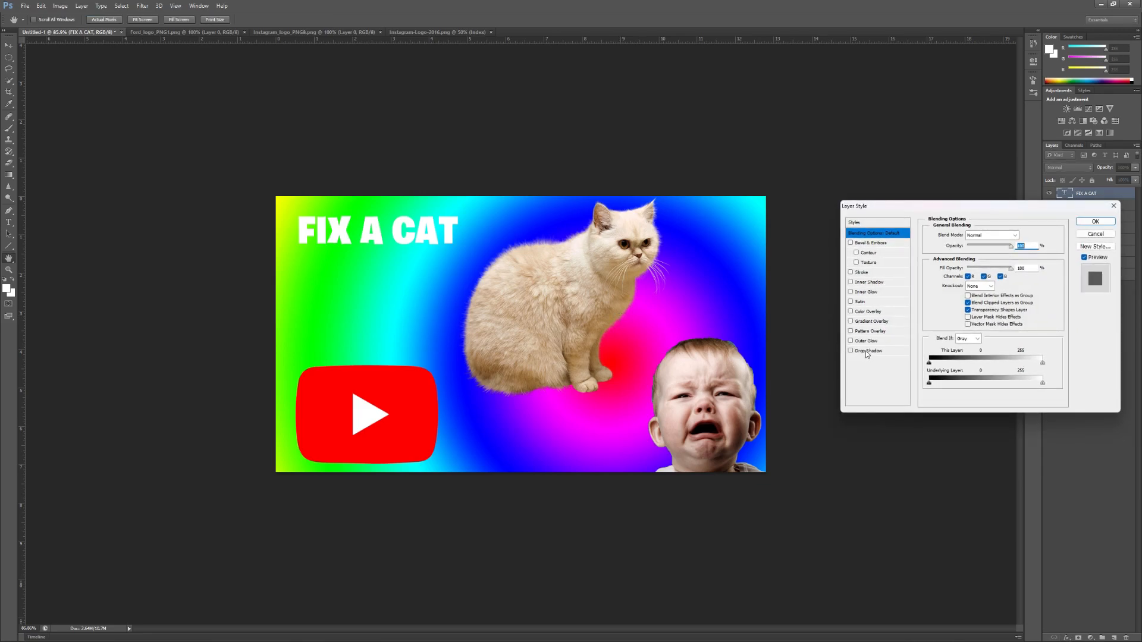
{"action": "left_click", "coordinate": [865, 351]}
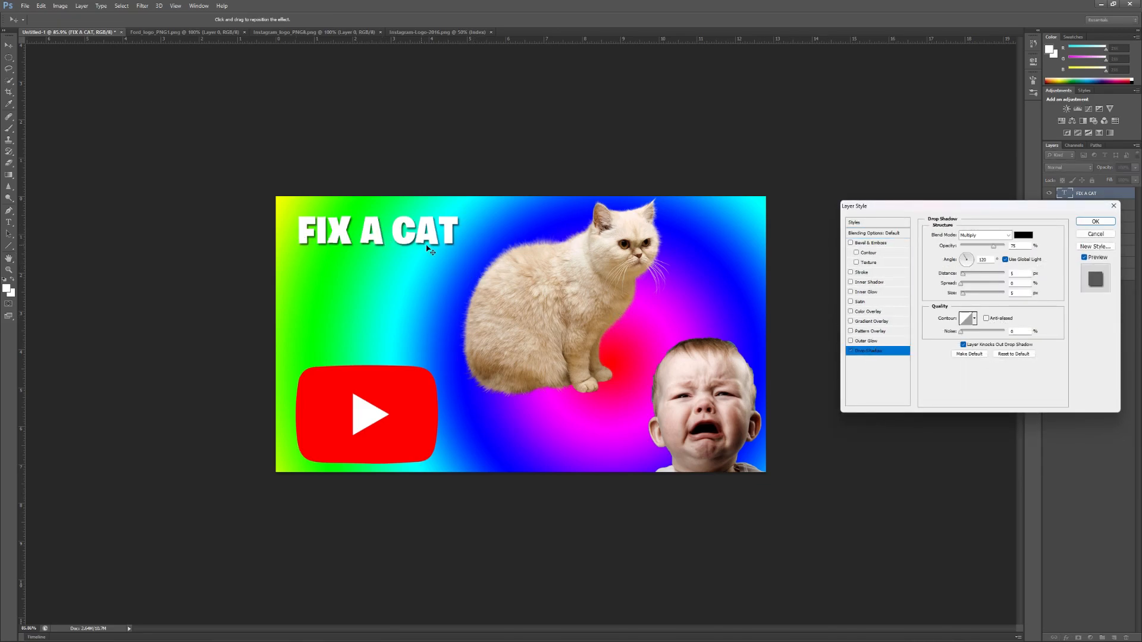
{"action": "left_click_drag", "start_coordinate": [962, 293], "coordinate": [967, 280]}
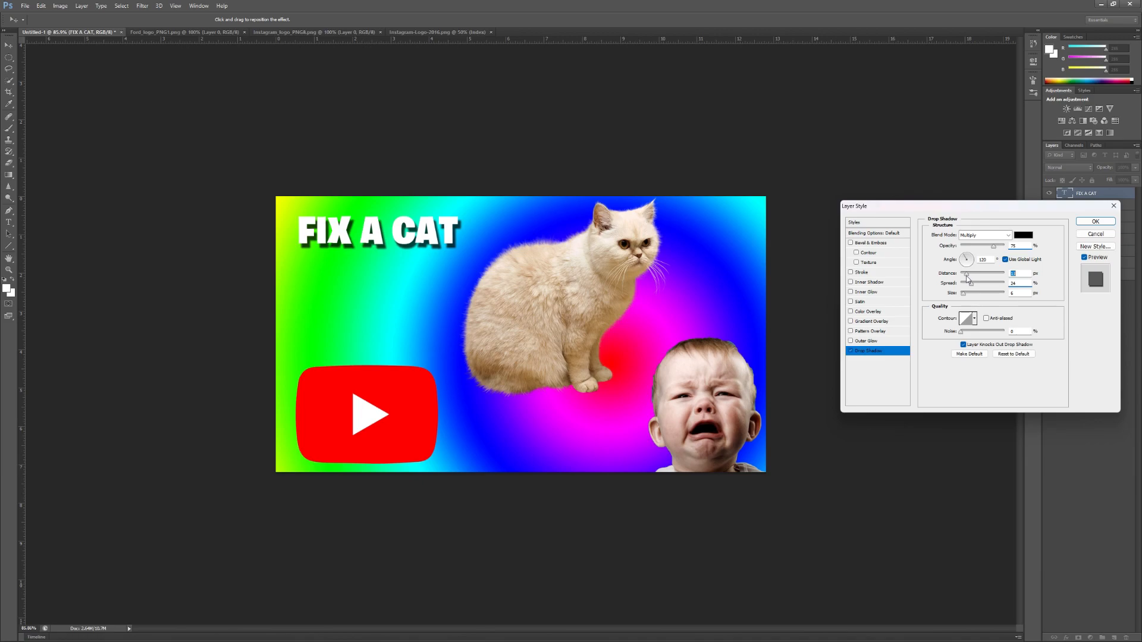
Add a black outside stroke of 7 px to the "FIX A CAT" title
{"action": "left_click", "coordinate": [863, 274]}
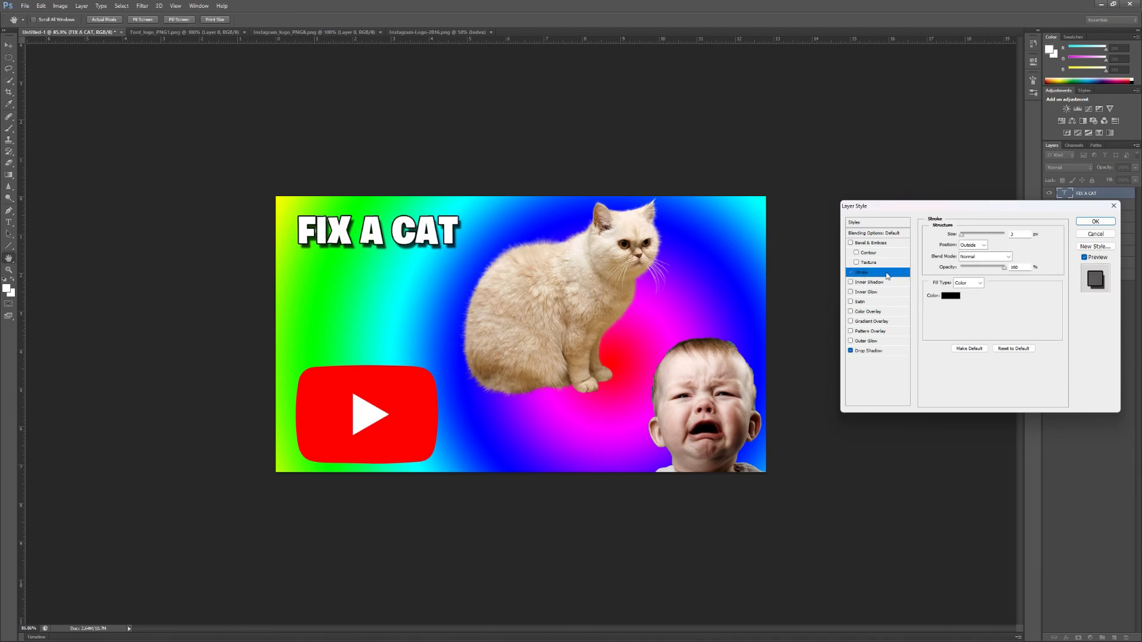
{"action": "left_click", "coordinate": [964, 235]}
{"action": "left_click_drag", "start_coordinate": [964, 236], "coordinate": [965, 238]}
Try red (ff0000) as the title's stroke color, then discard the color choice
{"action": "left_click", "coordinate": [950, 296]}
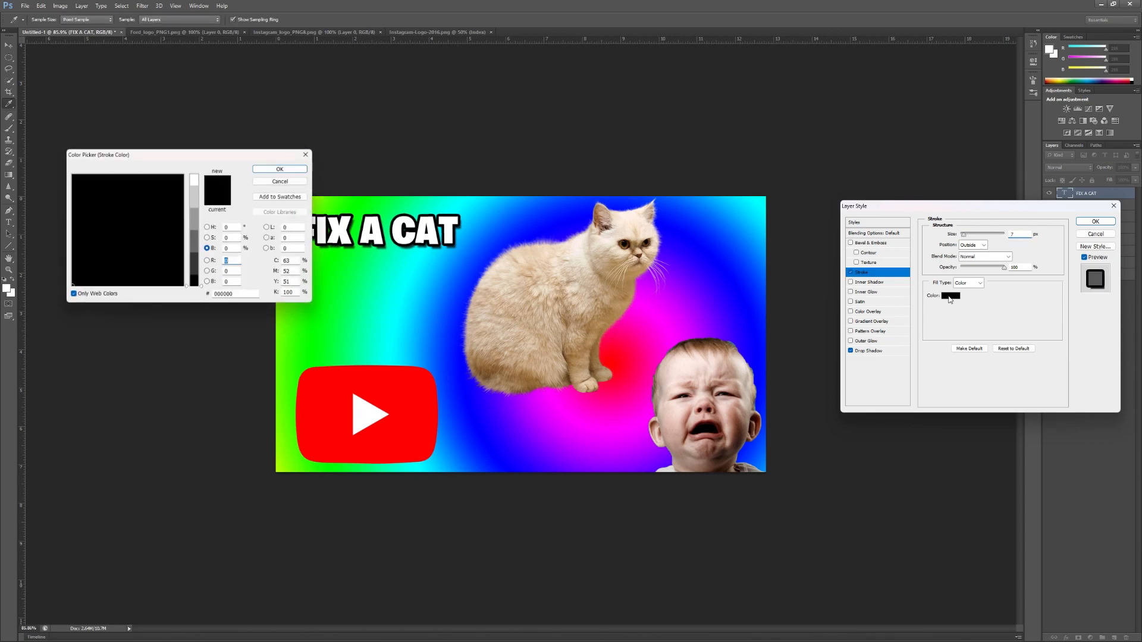
{"action": "left_click", "coordinate": [194, 176]}
{"action": "mouse_move", "coordinate": [125, 210]}
{"action": "left_mouse_down"}
{"action": "mouse_move", "coordinate": [179, 231]}
{"action": "mouse_move", "coordinate": [178, 202]}
{"action": "left_mouse_up"}
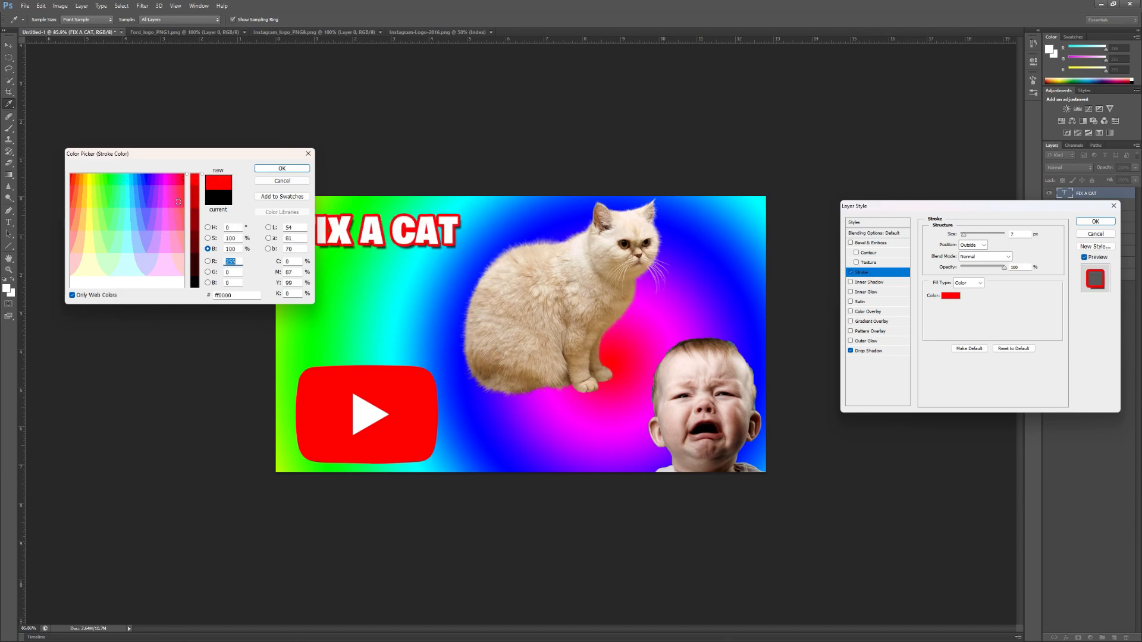
{"action": "left_click", "coordinate": [265, 182]}
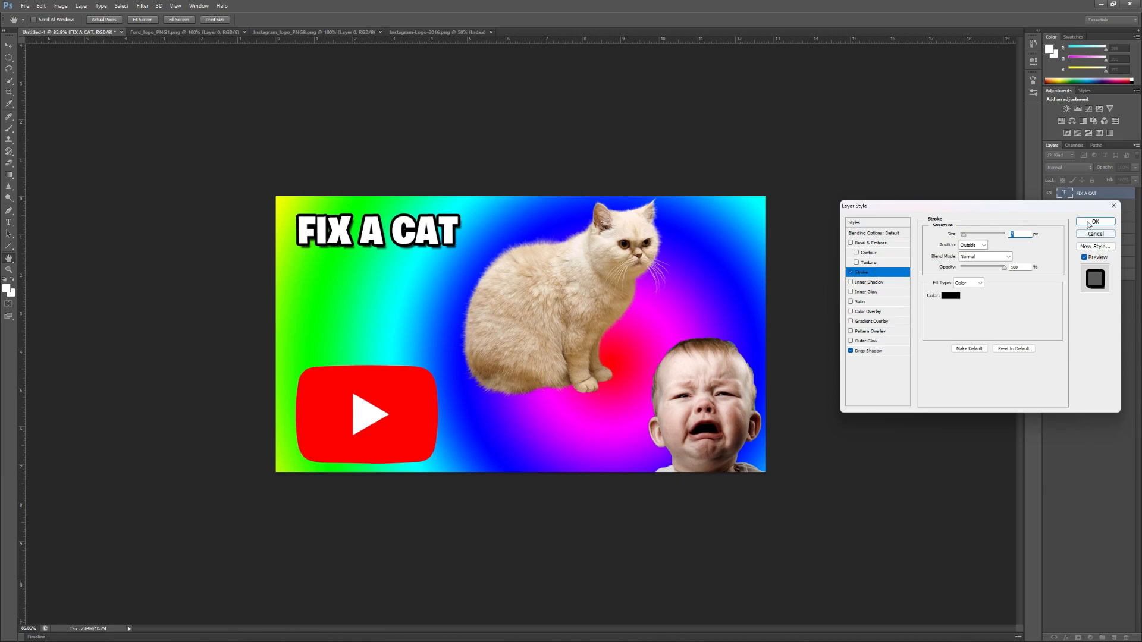
Try a black-to-white gradient overlay on the title, lower its opacity to 0%, and switch the overlay off
{"action": "left_click", "coordinate": [871, 322]}
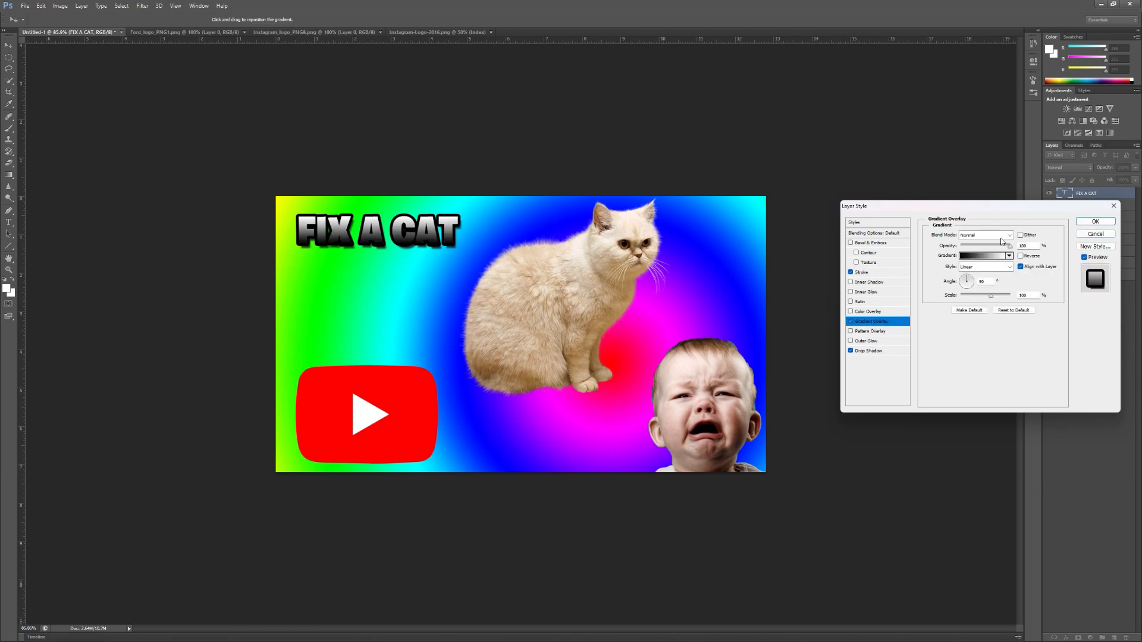
{"action": "mouse_move", "coordinate": [1011, 246]}
{"action": "left_mouse_down"}
{"action": "mouse_move", "coordinate": [966, 252]}
{"action": "mouse_move", "coordinate": [1011, 262]}
{"action": "left_mouse_up"}
{"action": "type", "text": "0"}
{"action": "left_click", "coordinate": [850, 321]}
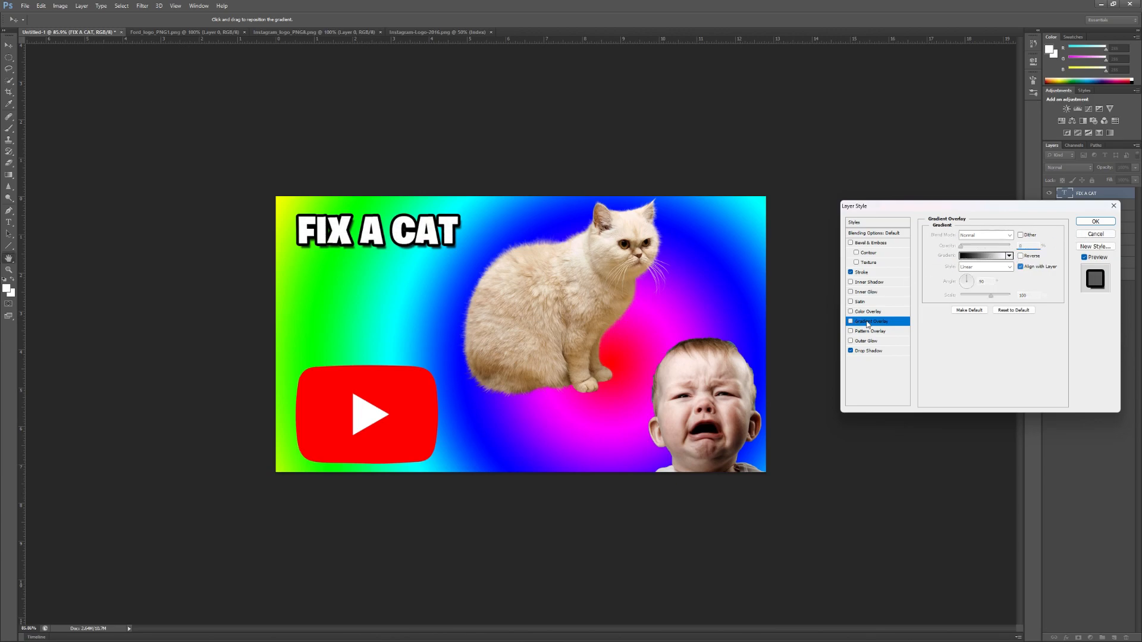
Apply the stroke and drop shadow layer styles to the "FIX A CAT" title
{"action": "left_click", "coordinate": [1097, 222]}
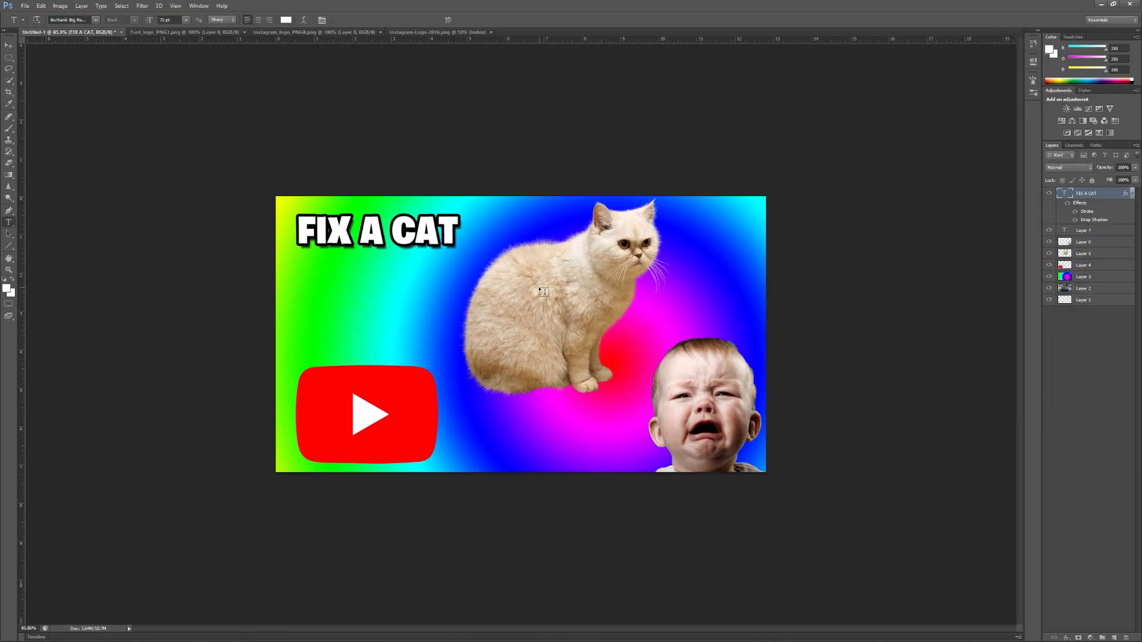
Open the Action Lines Image, Explosion Image and speech balloon files from the THUMBNAIL PACK USE EVERYTIME folder
{"action": "left_click", "coordinate": [30, 6]}
{"action": "mouse_move", "coordinate": [35, 7]}
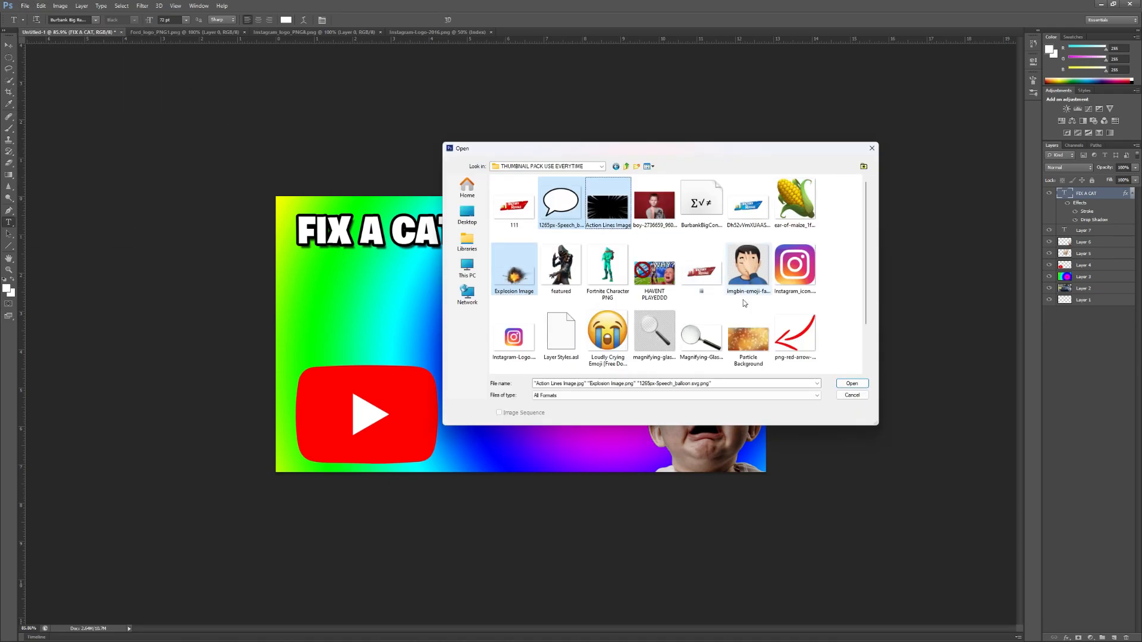
{"action": "left_click", "coordinate": [857, 381]}
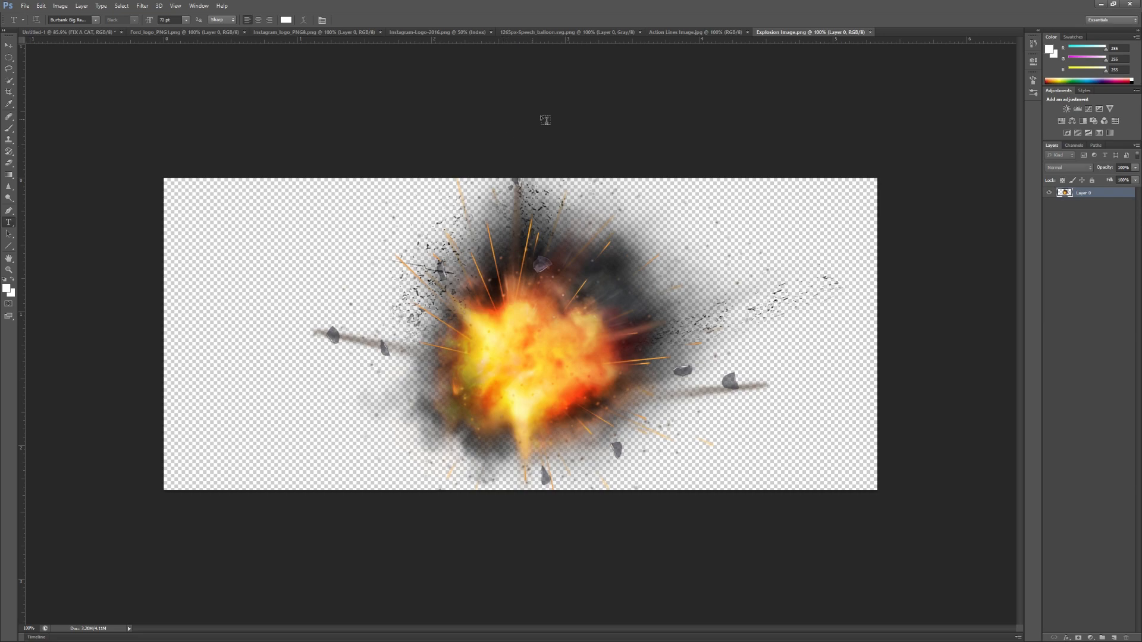
Copy the explosion image into the thumbnail document and close its source file
{"action": "left_click_drag", "start_coordinate": [822, 34], "coordinate": [838, 92]}
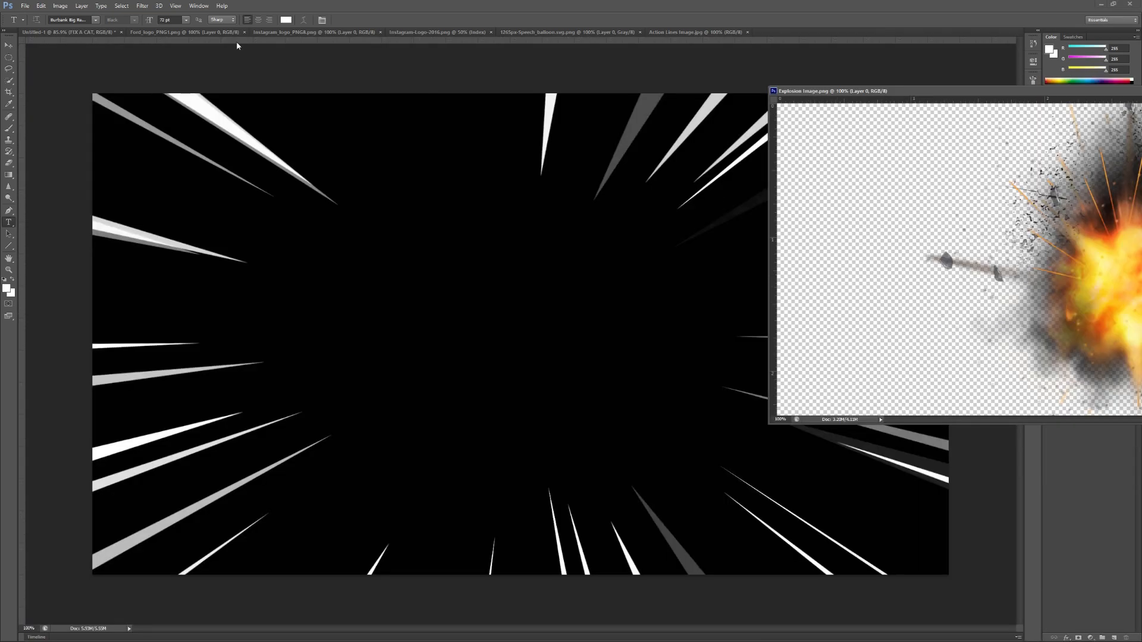
{"action": "left_click", "coordinate": [65, 32]}
{"action": "left_click", "coordinate": [9, 46]}
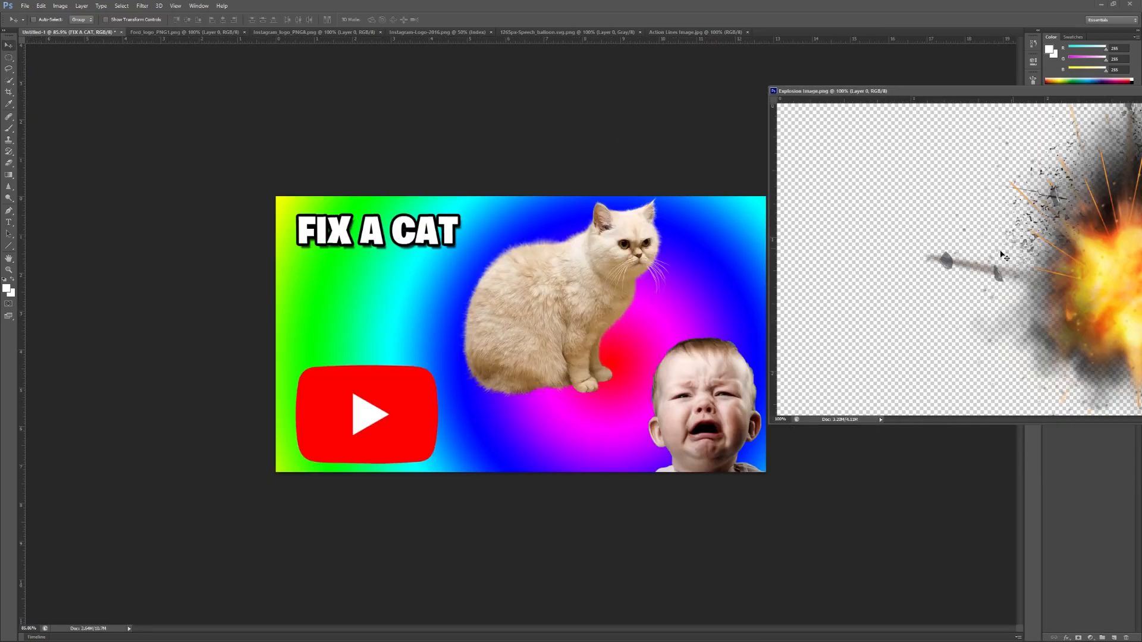
{"action": "left_click_drag", "start_coordinate": [467, 366], "coordinate": [458, 366]}
{"action": "left_click_drag", "start_coordinate": [1062, 94], "coordinate": [797, 156]}
{"action": "left_click_drag", "start_coordinate": [1070, 156], "coordinate": [822, 167]}
{"action": "left_click", "coordinate": [973, 164]}
{"action": "left_click_drag", "start_coordinate": [494, 360], "coordinate": [547, 356]}
Scale the explosion down to a small burst and place it below the cat, near the canvas's lower edge
{"action": "key", "text": "ctrl+t"}
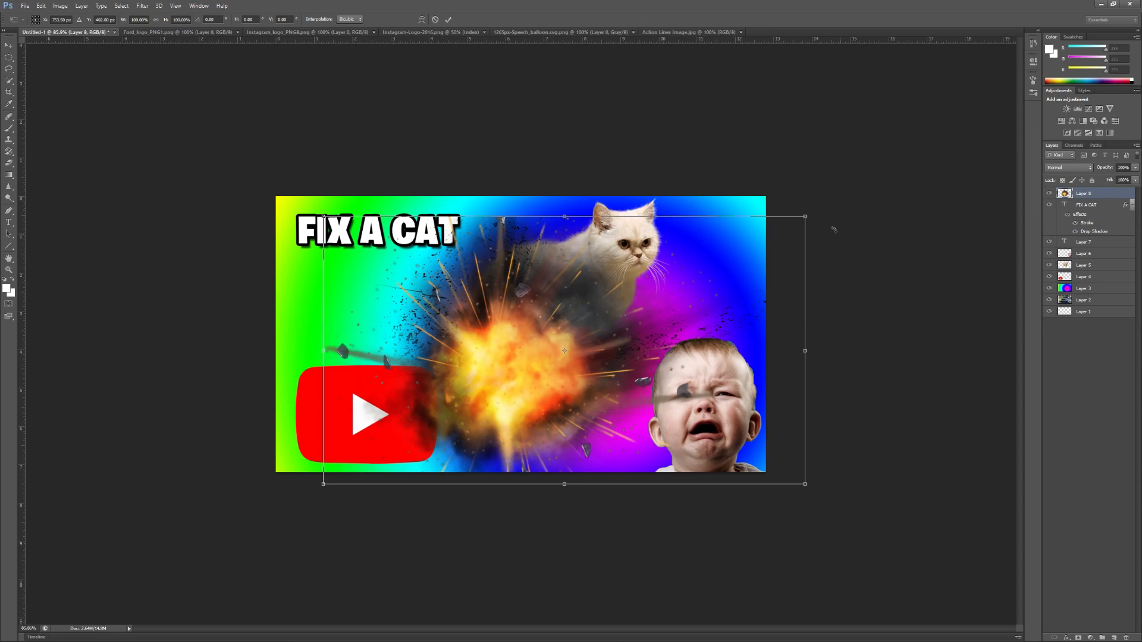
{"action": "left_click_drag", "start_coordinate": [806, 219], "coordinate": [538, 469]}
{"action": "left_click_drag", "start_coordinate": [373, 461], "coordinate": [552, 430]}
{"action": "left_click_drag", "start_coordinate": [674, 357], "coordinate": [631, 388]}
{"action": "left_click_drag", "start_coordinate": [549, 412], "coordinate": [518, 436]}
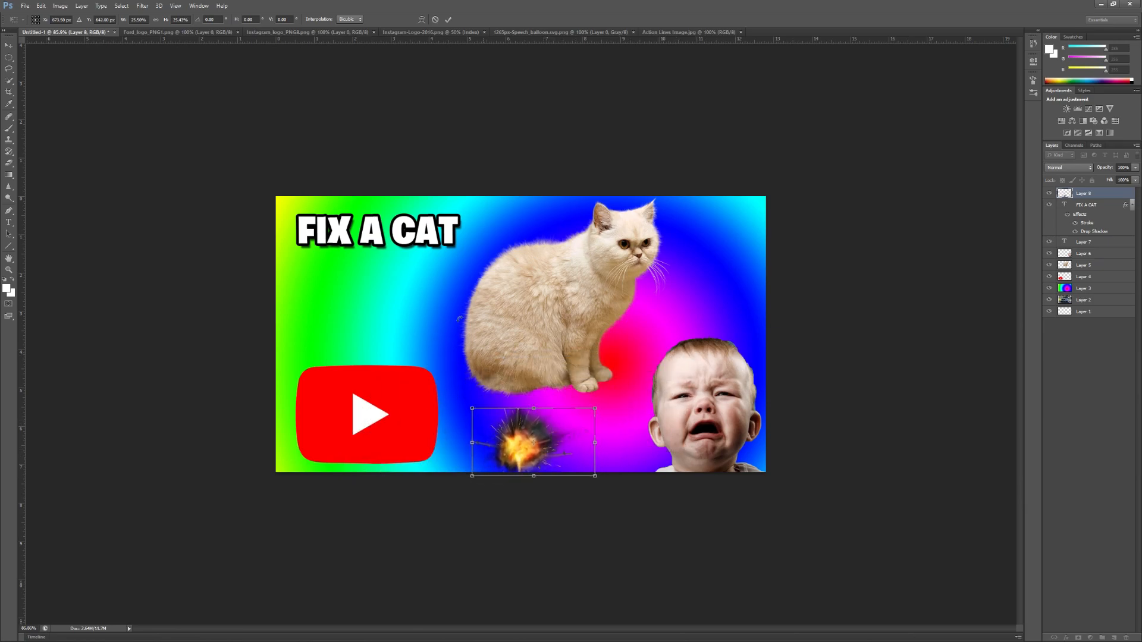
{"action": "left_click", "coordinate": [448, 19]}
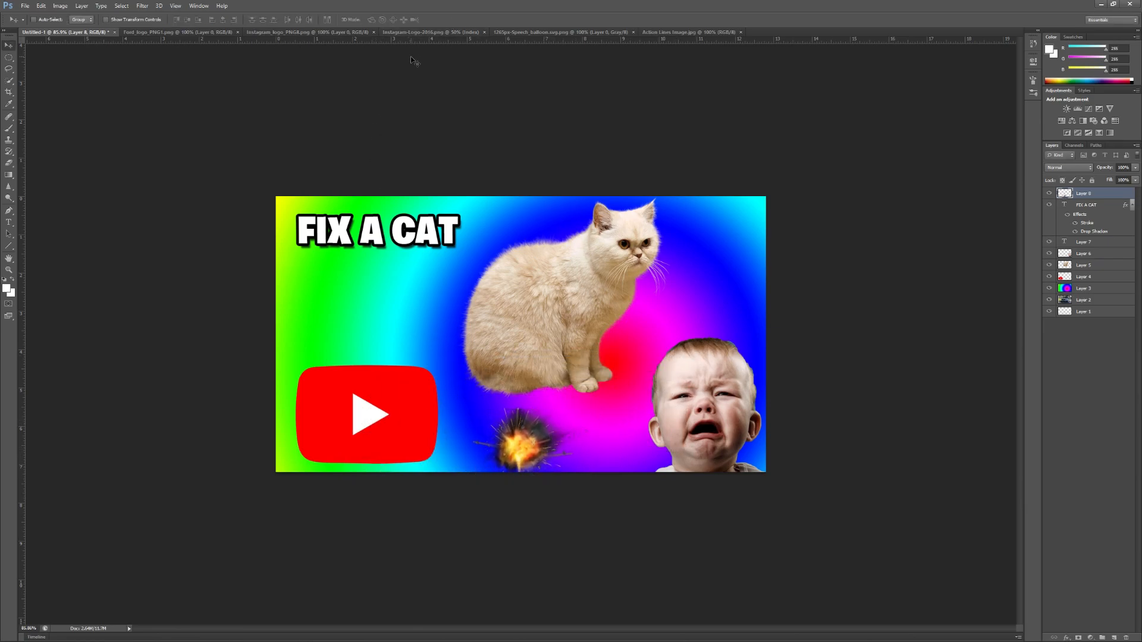
Close the Ford_logo_PNG1.png and Instagram_logo_PNG8.png documents
{"action": "left_click", "coordinate": [177, 32]}
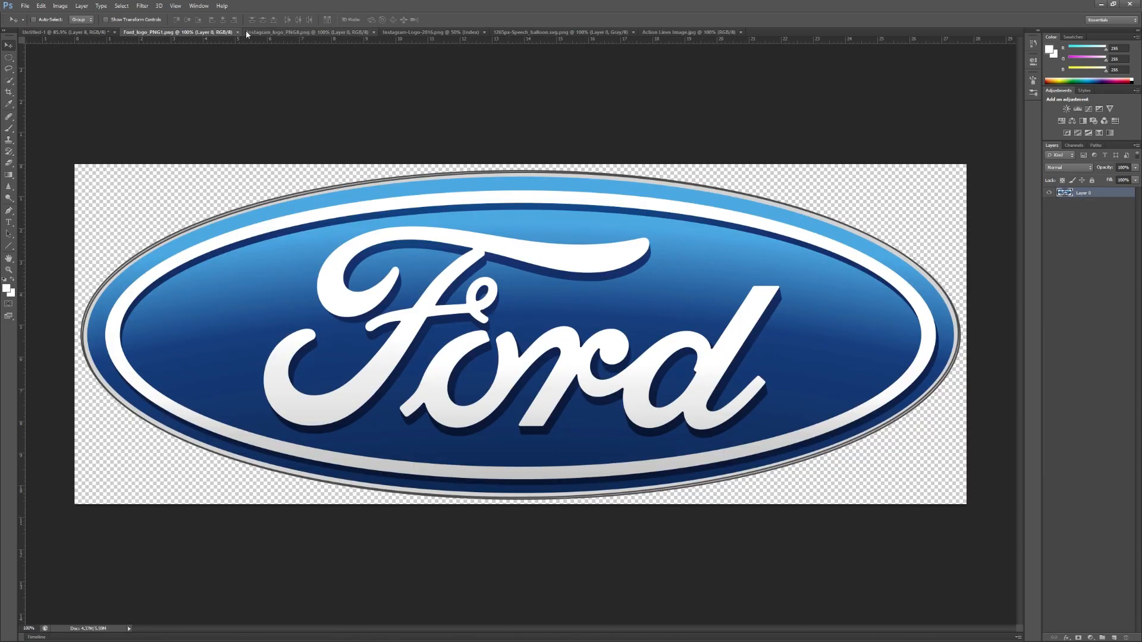
{"action": "left_click", "coordinate": [238, 34]}
{"action": "left_click", "coordinate": [245, 34]}
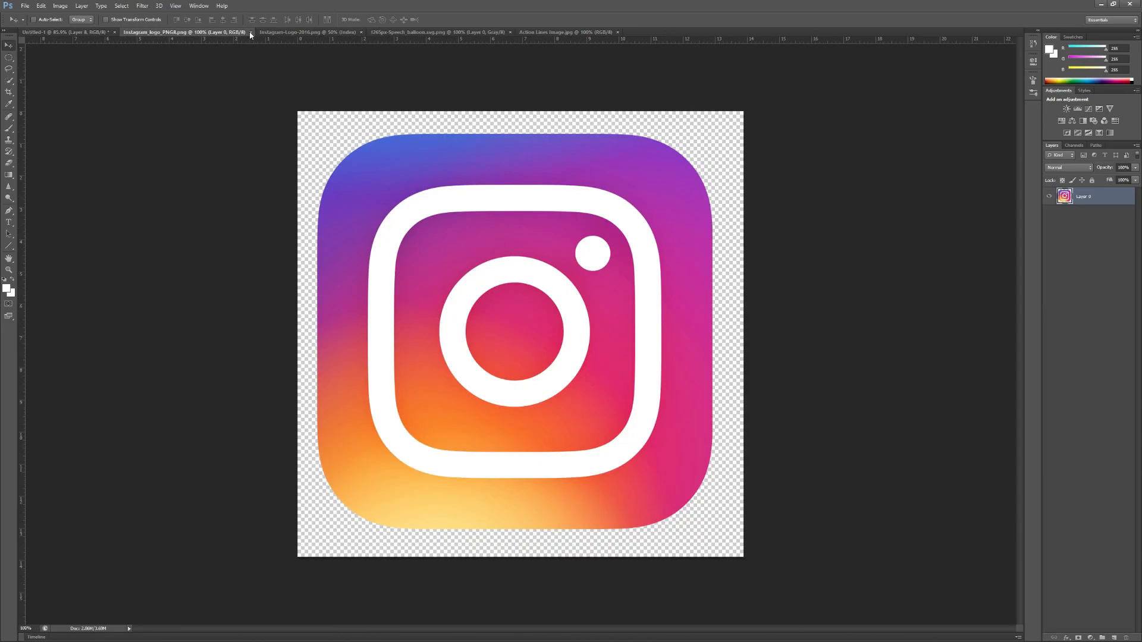
{"action": "left_click", "coordinate": [252, 33]}
Copy the speech balloon into the thumbnail document and close its source file
{"action": "left_click_drag", "start_coordinate": [255, 34], "coordinate": [333, 89]}
{"action": "left_click_drag", "start_coordinate": [688, 92], "coordinate": [893, 87]}
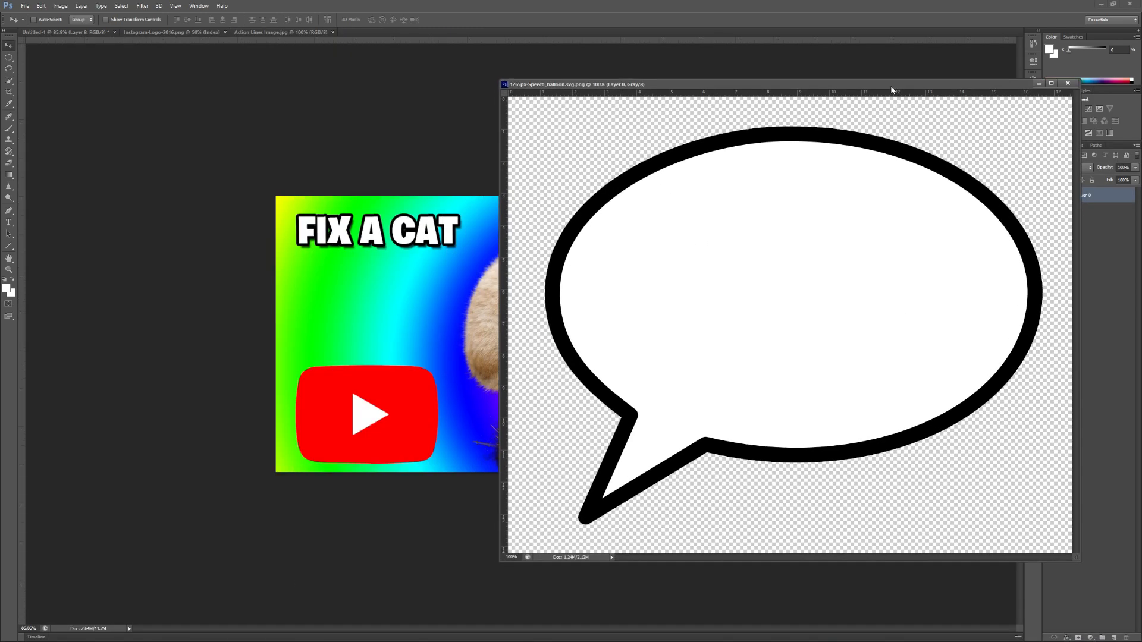
{"action": "left_click_drag", "start_coordinate": [759, 242], "coordinate": [453, 327]}
{"action": "left_click", "coordinate": [1068, 84]}
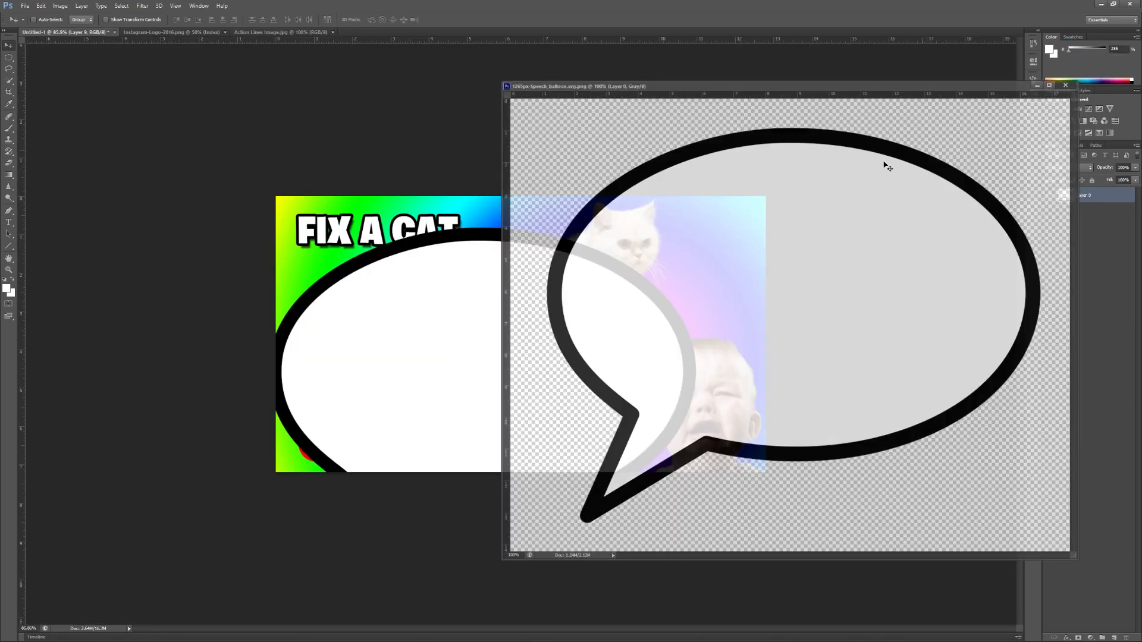
Scale the speech balloon to about 21% and place it beside the cat's head in the thumbnail's upper right corner
{"action": "left_click_drag", "start_coordinate": [523, 349], "coordinate": [619, 305]}
{"action": "key", "text": "ctrl+t"}
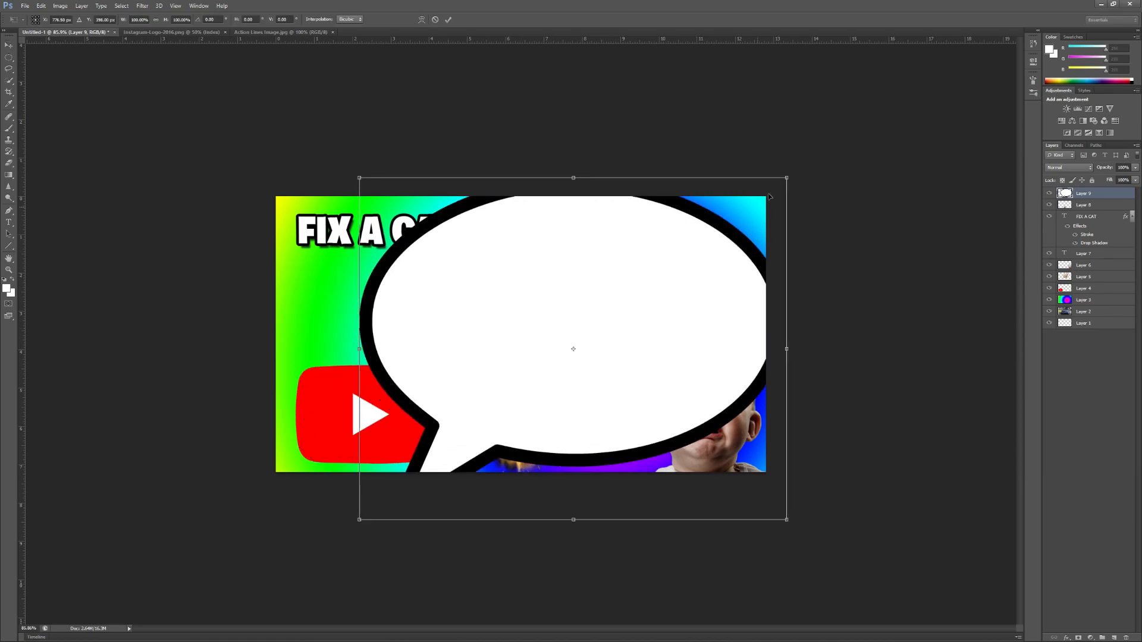
{"action": "left_click_drag", "start_coordinate": [788, 178], "coordinate": [732, 229]}
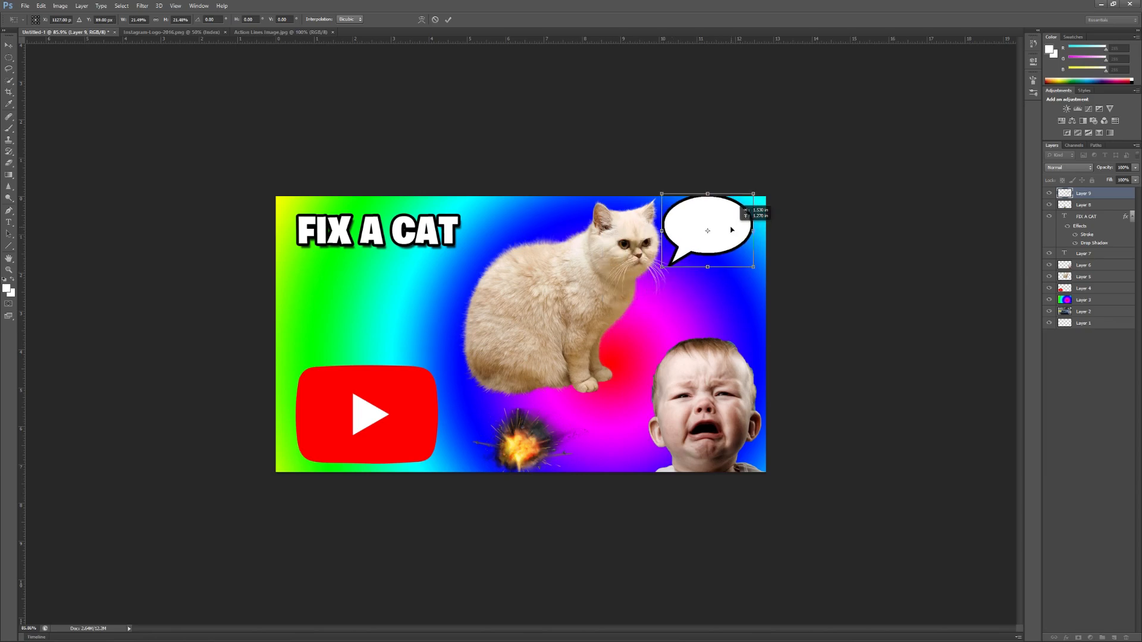
{"action": "left_click", "coordinate": [449, 19]}
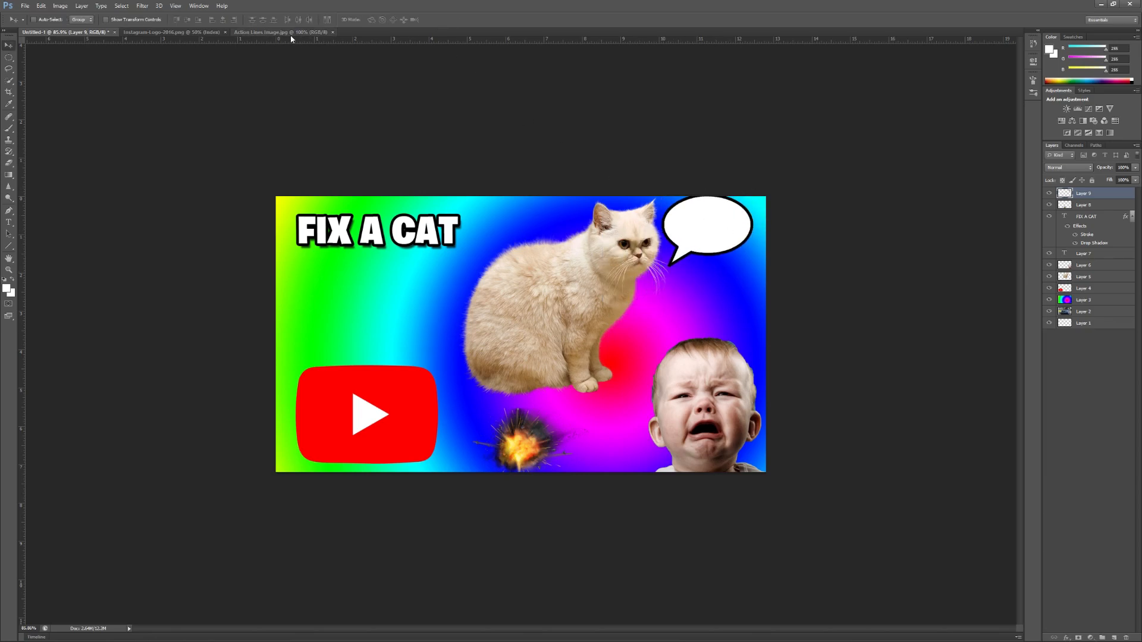
Convert the locked background of Action Lines Image.jpg into a regular layer
{"action": "left_click", "coordinate": [289, 32]}
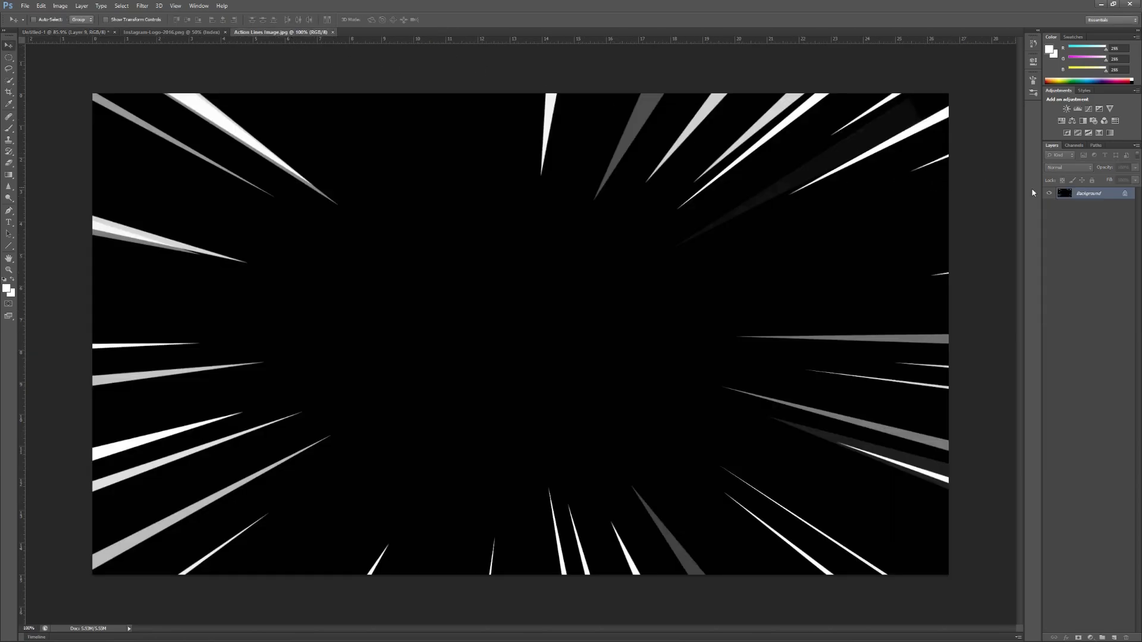
{"action": "double_click", "coordinate": [1088, 193]}
{"action": "left_click", "coordinate": [502, 154]}
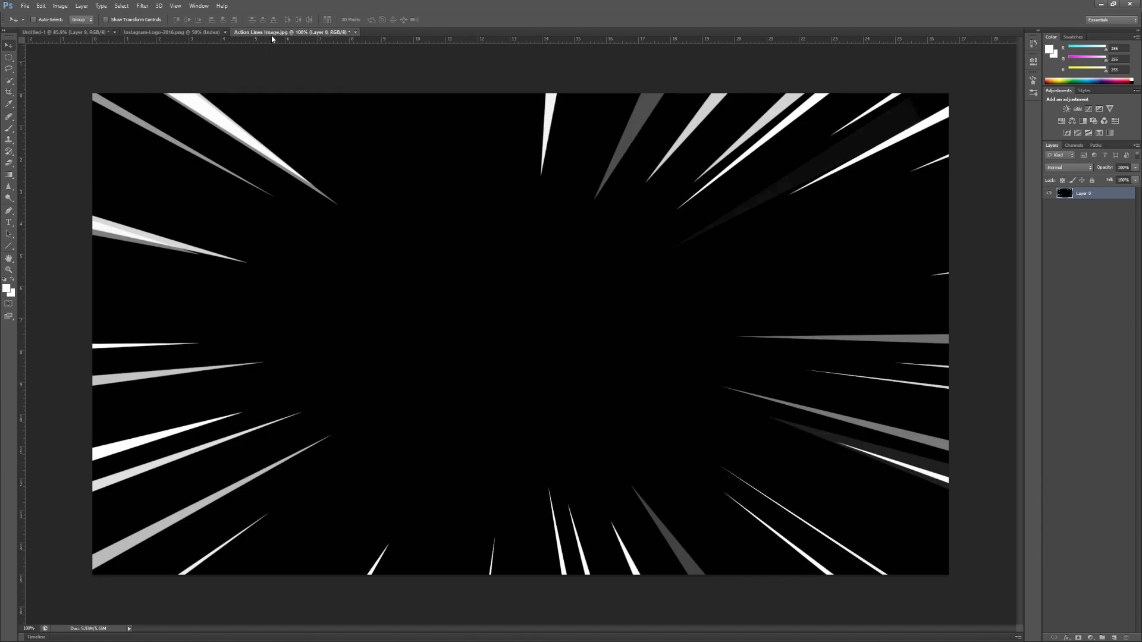
Copy the action lines layer into the thumbnail document and close its source file without saving
{"action": "left_click_drag", "start_coordinate": [288, 33], "coordinate": [458, 102]}
{"action": "left_click_drag", "start_coordinate": [620, 221], "coordinate": [296, 298]}
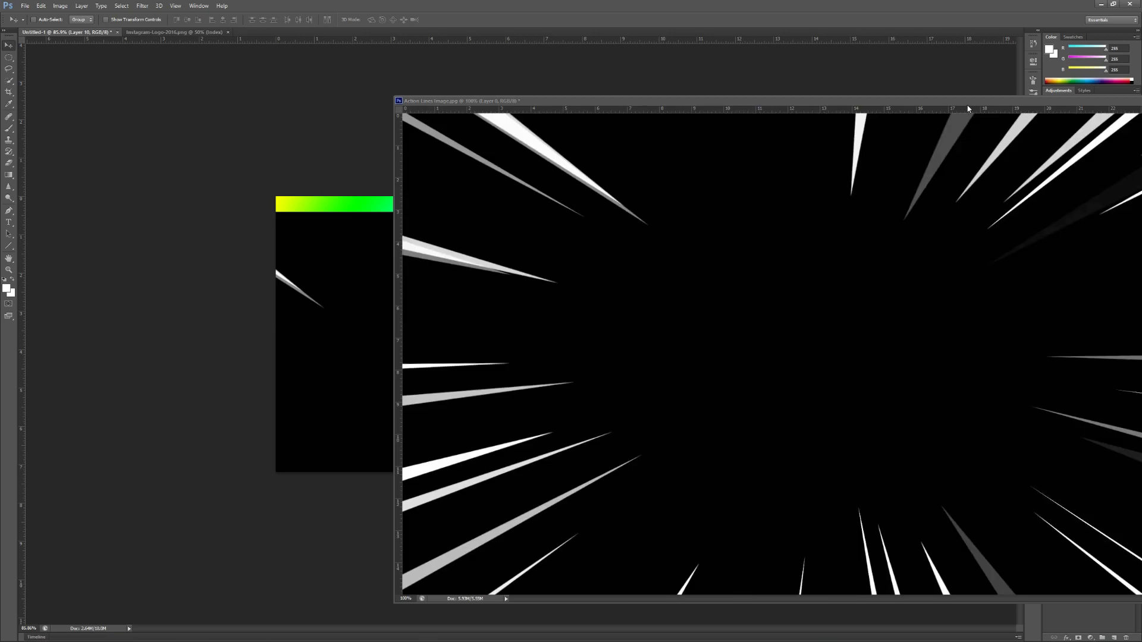
{"action": "left_click_drag", "start_coordinate": [1043, 100], "coordinate": [725, 128]}
{"action": "left_click", "coordinate": [936, 129]}
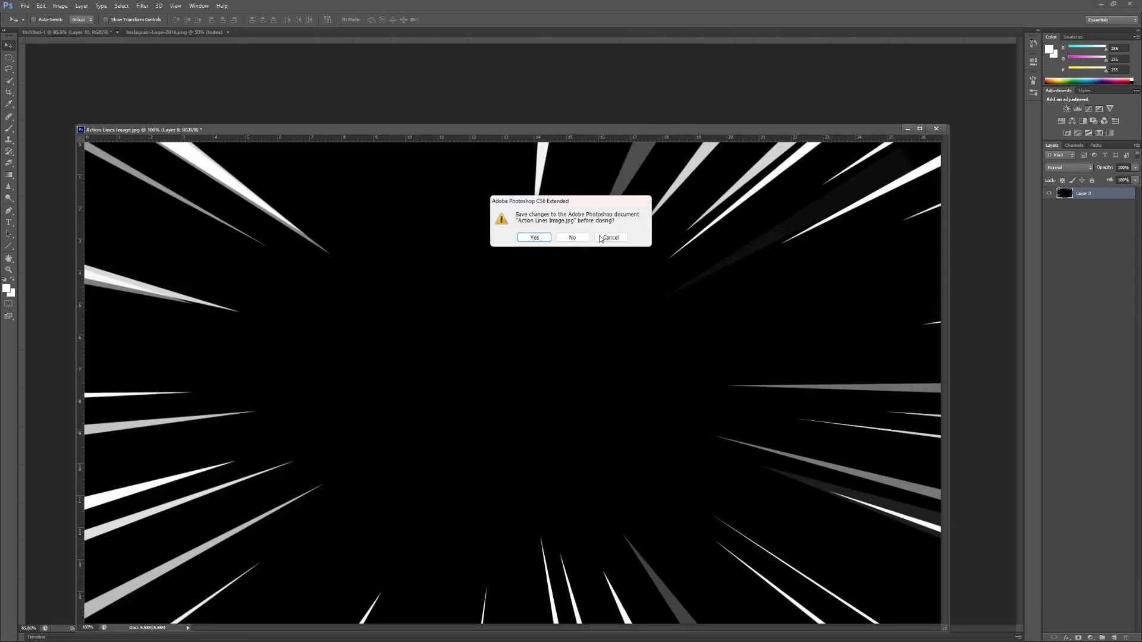
{"action": "left_click", "coordinate": [573, 239]}
Position the action lines layer over the whole canvas and set its blend mode to Screen
{"action": "left_click_drag", "start_coordinate": [561, 286], "coordinate": [606, 236]}
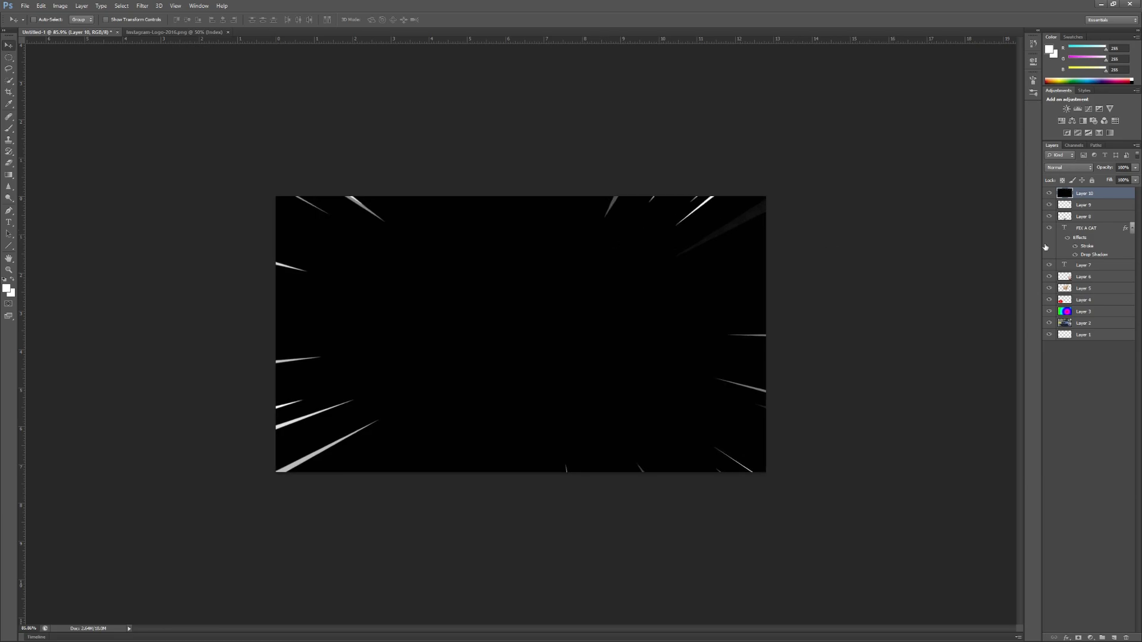
{"action": "left_click", "coordinate": [1074, 169]}
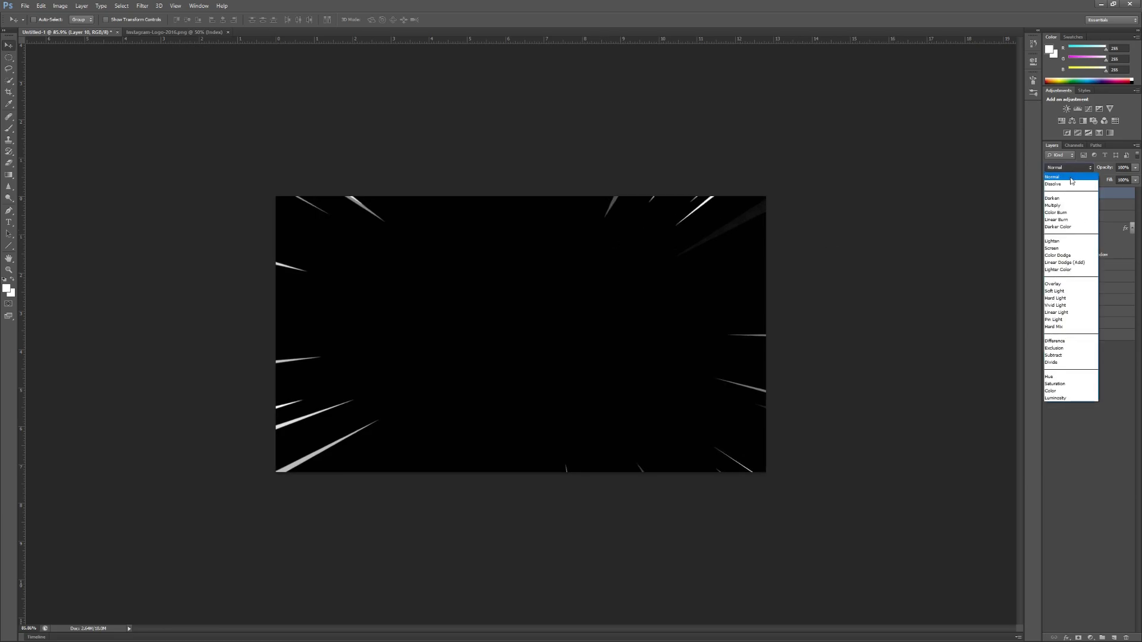
{"action": "left_click", "coordinate": [1058, 248]}
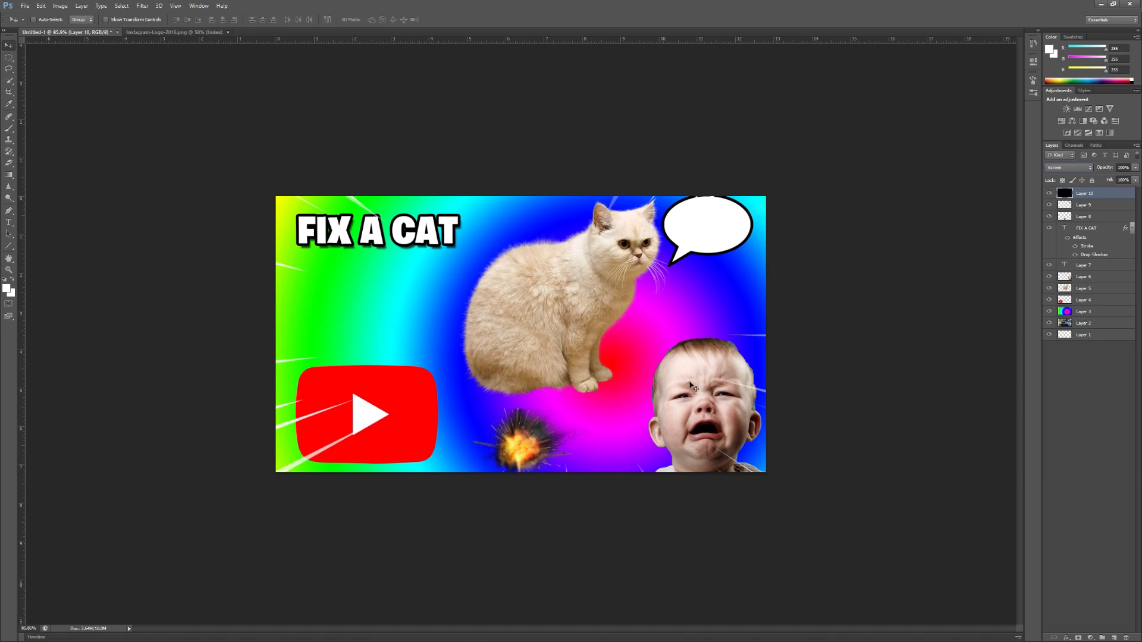
Scale the action lines layer to about 87%, extending past the canvas on every side, and hide the layer
{"action": "mouse_move", "coordinate": [402, 389]}
{"action": "left_mouse_down"}
{"action": "mouse_move", "coordinate": [393, 362]}
{"action": "mouse_move", "coordinate": [360, 349]}
{"action": "mouse_move", "coordinate": [393, 349]}
{"action": "mouse_move", "coordinate": [408, 381]}
{"action": "left_mouse_up"}
{"action": "key", "text": "ctrl+t"}
{"action": "left_click_drag", "start_coordinate": [899, 138], "coordinate": [709, 242]}
{"action": "left_click_drag", "start_coordinate": [673, 301], "coordinate": [756, 243]}
{"action": "left_click_drag", "start_coordinate": [793, 491], "coordinate": [889, 542]}
{"action": "left_click_drag", "start_coordinate": [837, 501], "coordinate": [793, 492]}
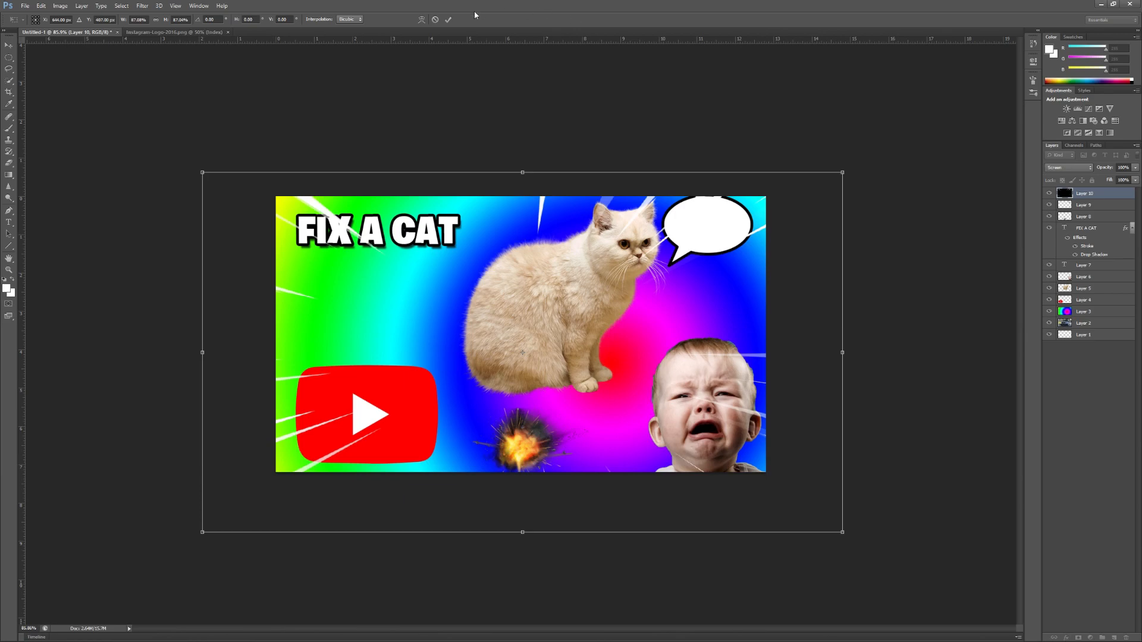
{"action": "left_click", "coordinate": [448, 19]}
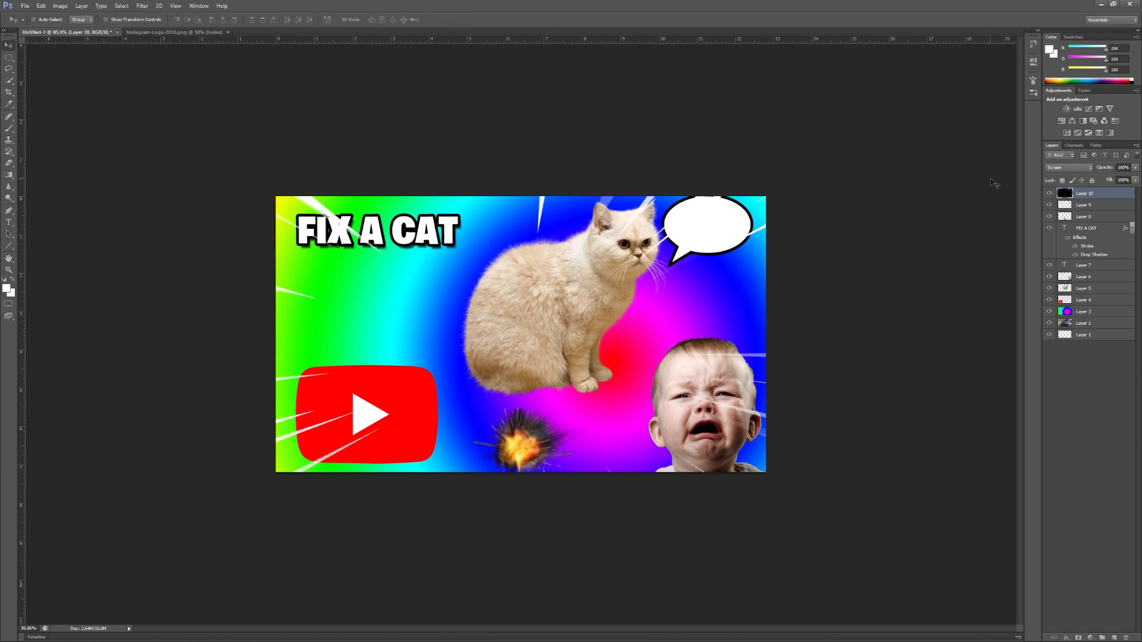
{"action": "left_click", "coordinate": [1050, 194]}
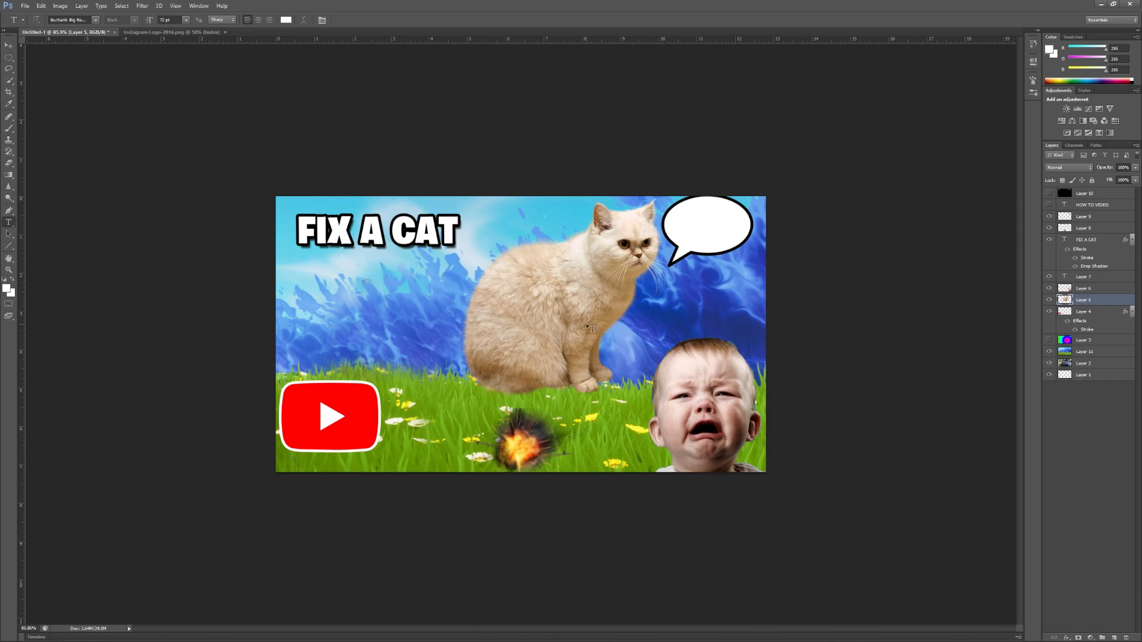
Move the cat down and to the right so it sits on the grass between the explosion and the crying baby
{"action": "left_click", "coordinate": [9, 45]}
{"action": "left_click_drag", "start_coordinate": [538, 319], "coordinate": [521, 364]}
{"action": "left_click_drag", "start_coordinate": [572, 333], "coordinate": [599, 331]}
Save the thumbnail to the Desktop as a JPEG named RANDOM THUMNASIL at maximum quality 12 with the Baseline (Standard) format
{"action": "left_click", "coordinate": [25, 5]}
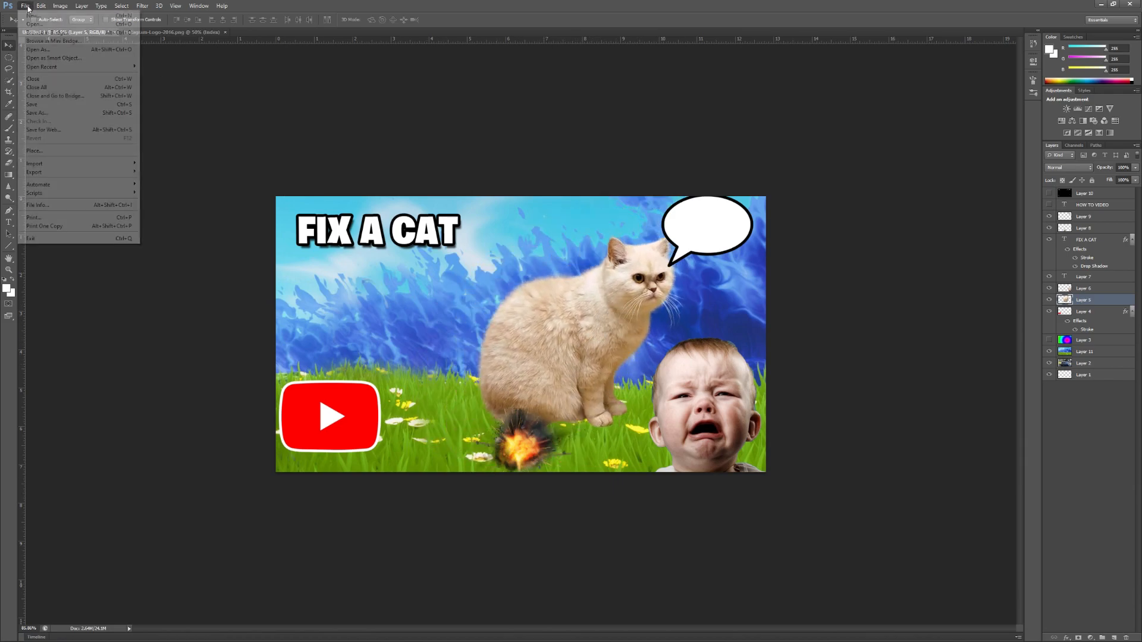
{"action": "left_click", "coordinate": [35, 113]}
{"action": "left_click", "coordinate": [634, 321]}
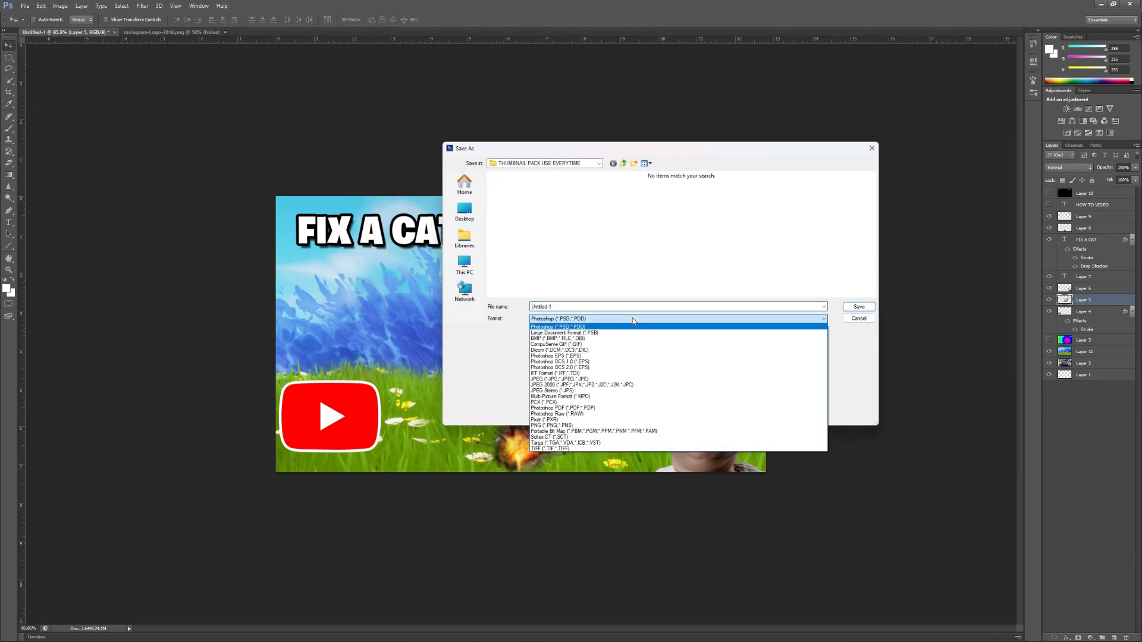
{"action": "left_click", "coordinate": [612, 379]}
{"action": "double_click", "coordinate": [546, 307]}
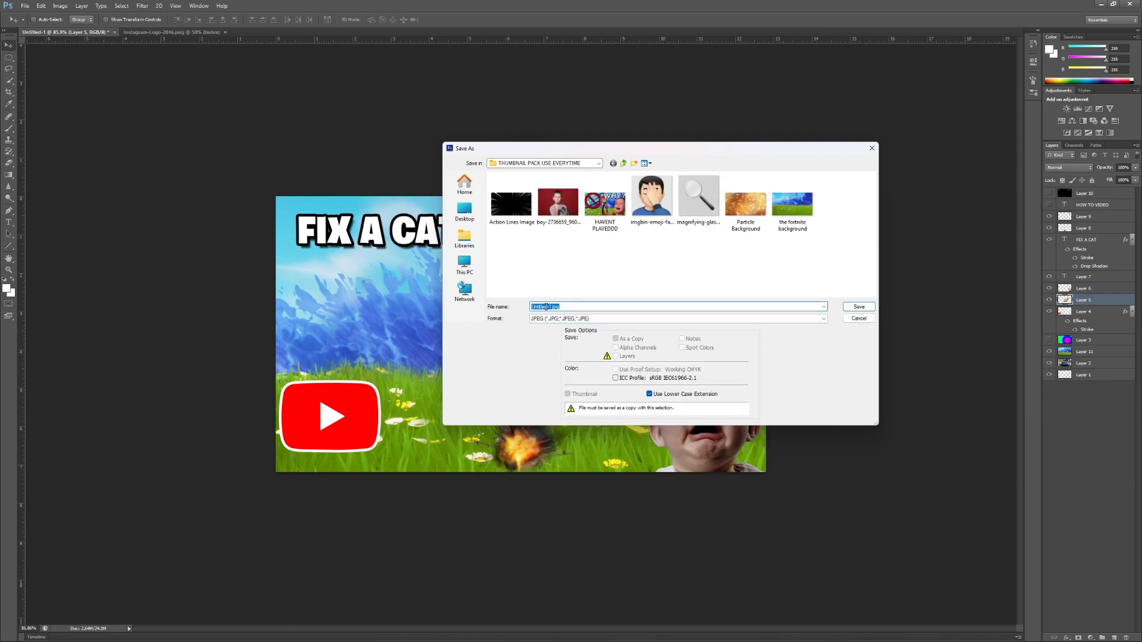
{"action": "type", "text": "RANDOM THUMNASIL"}
{"action": "left_click", "coordinate": [465, 209]}
{"action": "left_click", "coordinate": [854, 305]}
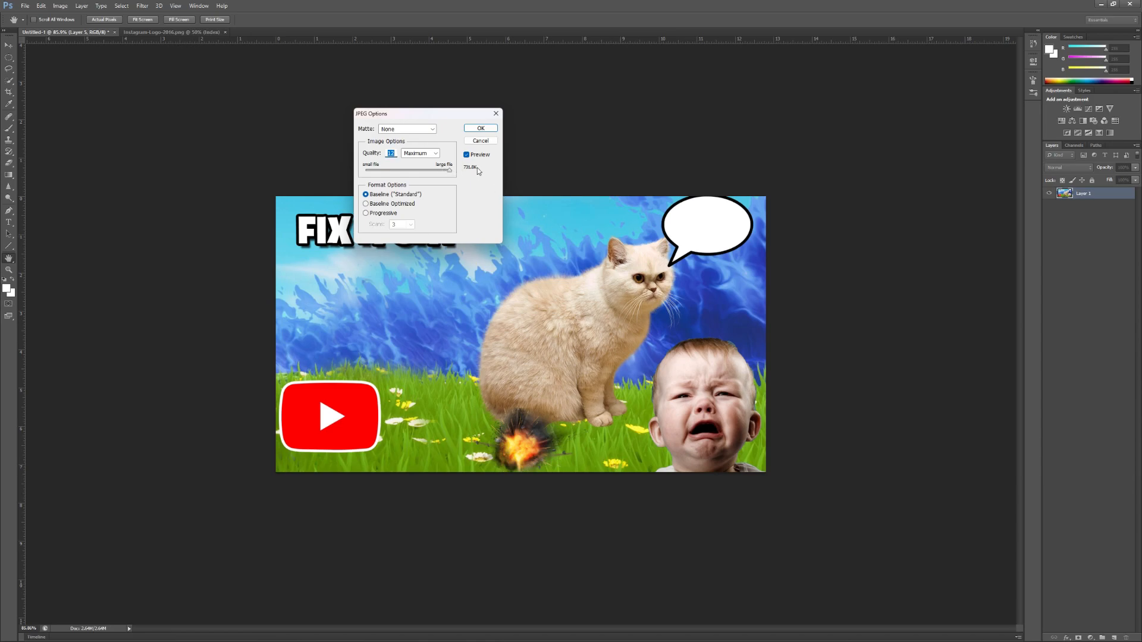
{"action": "left_click", "coordinate": [481, 129]}
Switch to the desktop, move the saved RANDOM THUMNASIL image to an open central area and open it for viewing
{"action": "left_click", "coordinate": [1101, 4]}
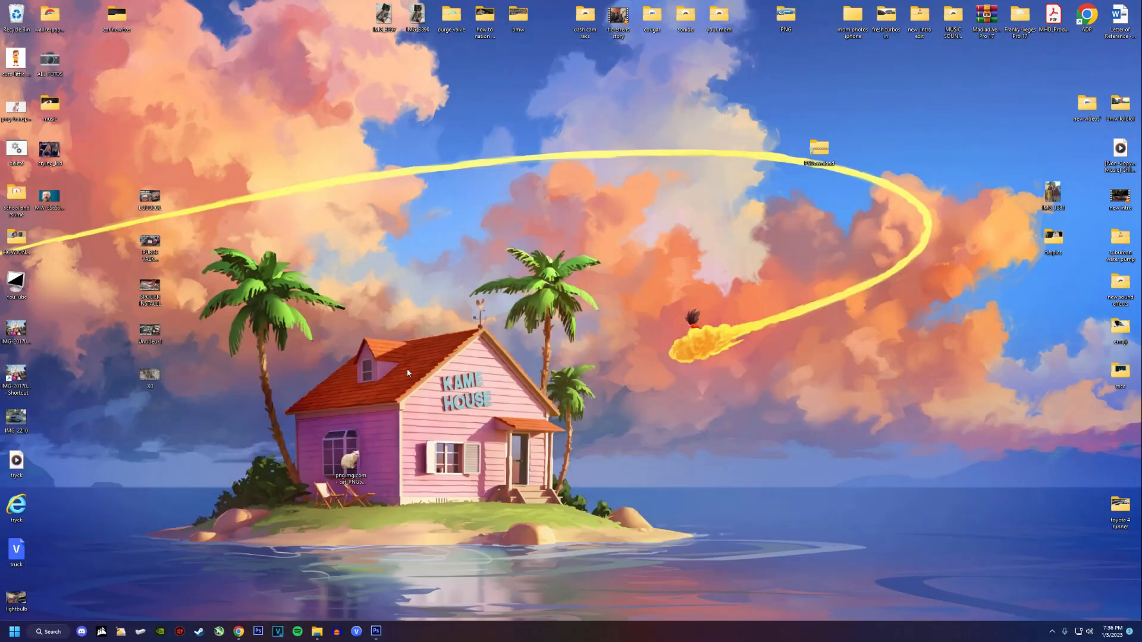
{"action": "left_click_drag", "start_coordinate": [52, 247], "coordinate": [556, 245]}
{"action": "double_click", "coordinate": [555, 241]}
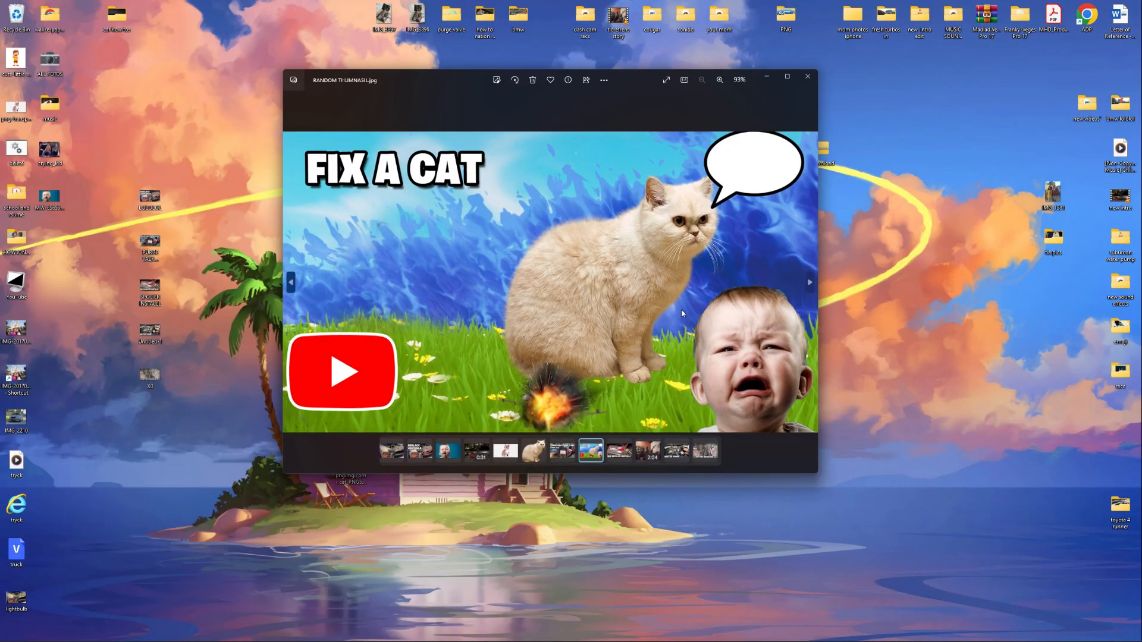